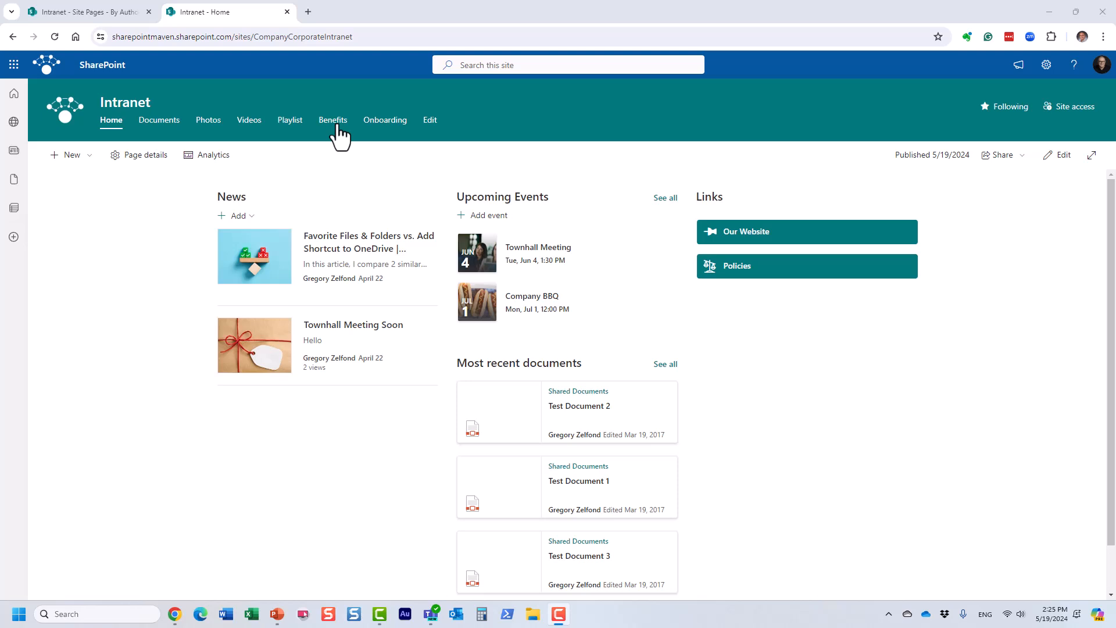
Turn on site navigation audience targeting for the Intranet site, and view the Documents link's settings without changing them.
{"action": "left_click", "coordinate": [431, 122]}
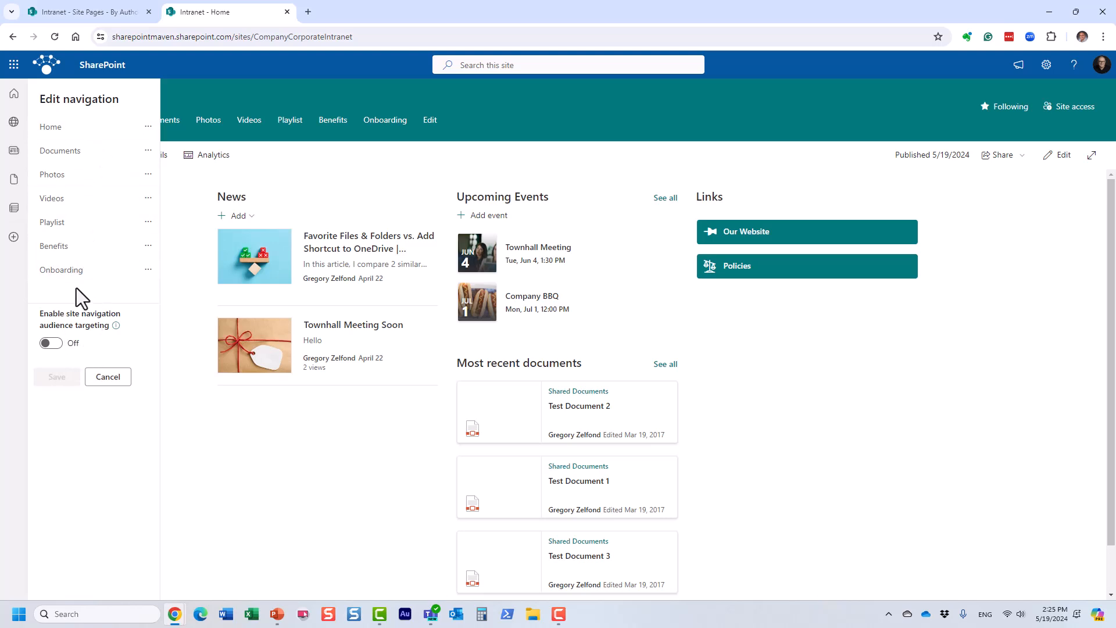
{"action": "left_click", "coordinate": [47, 343]}
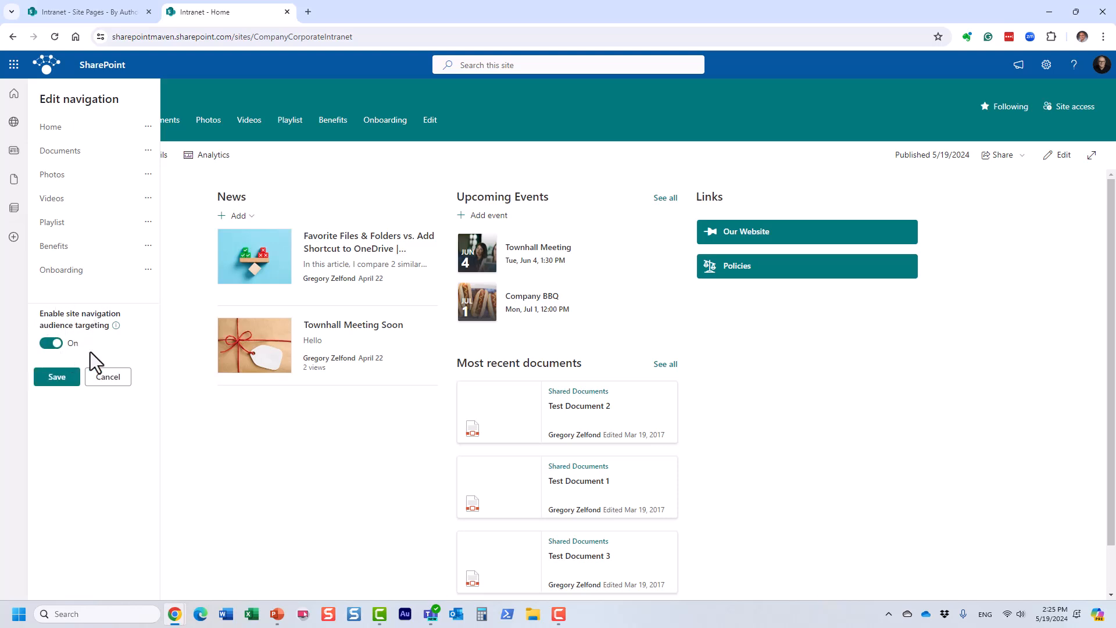
{"action": "left_click", "coordinate": [65, 156]}
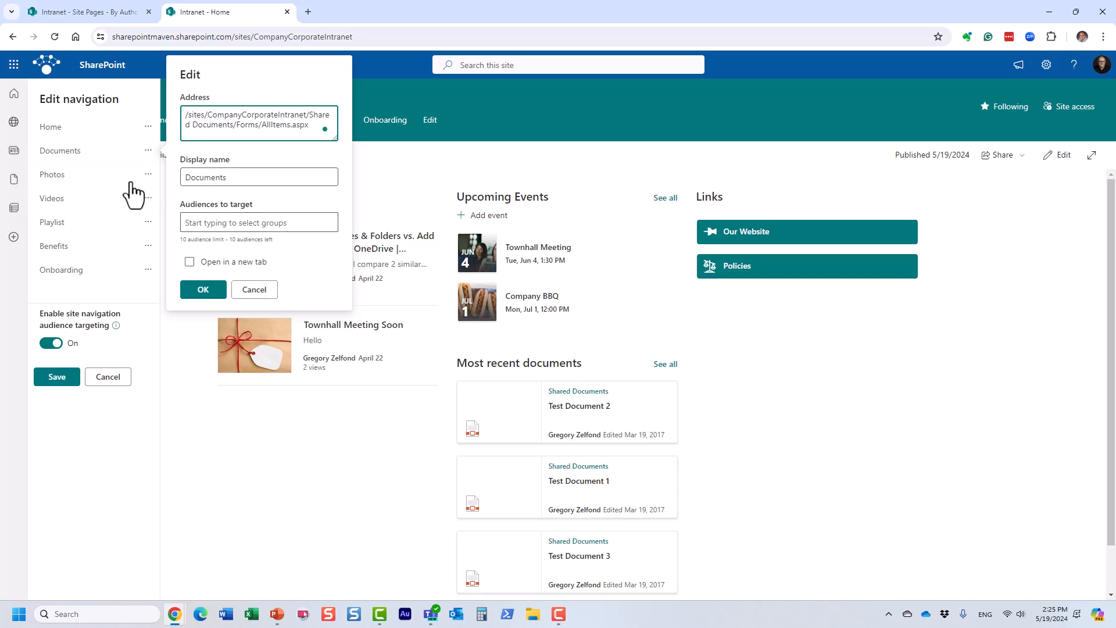
{"action": "left_click", "coordinate": [254, 290]}
Open the Benefits navigation item's settings and check its type options, keeping it as Label.
{"action": "left_click", "coordinate": [74, 250]}
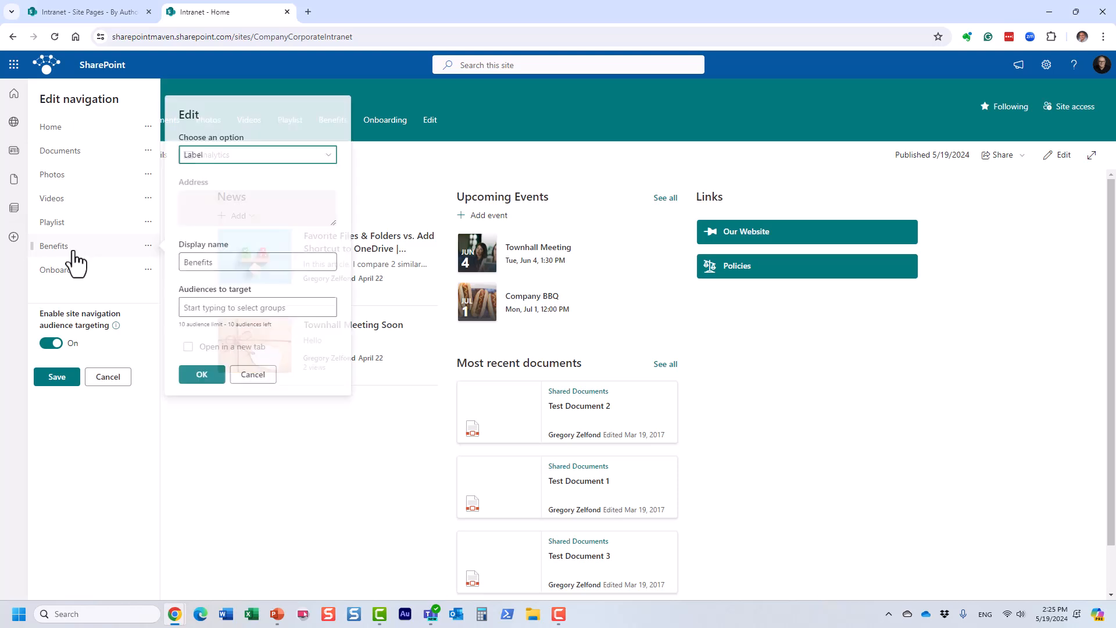
{"action": "left_click", "coordinate": [272, 157]}
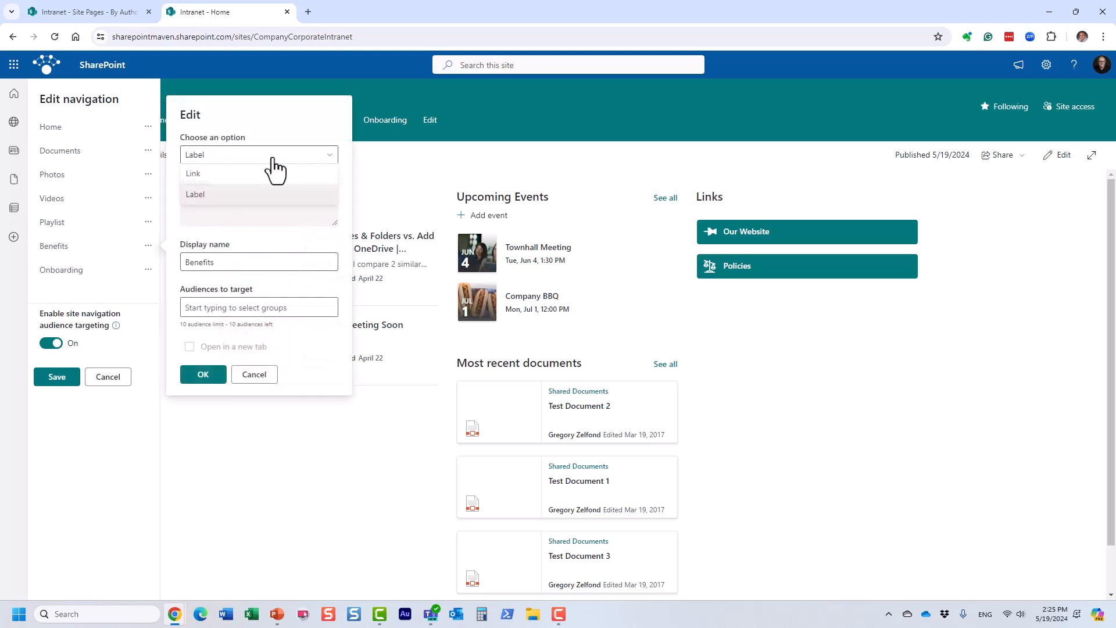
{"action": "left_click", "coordinate": [298, 118]}
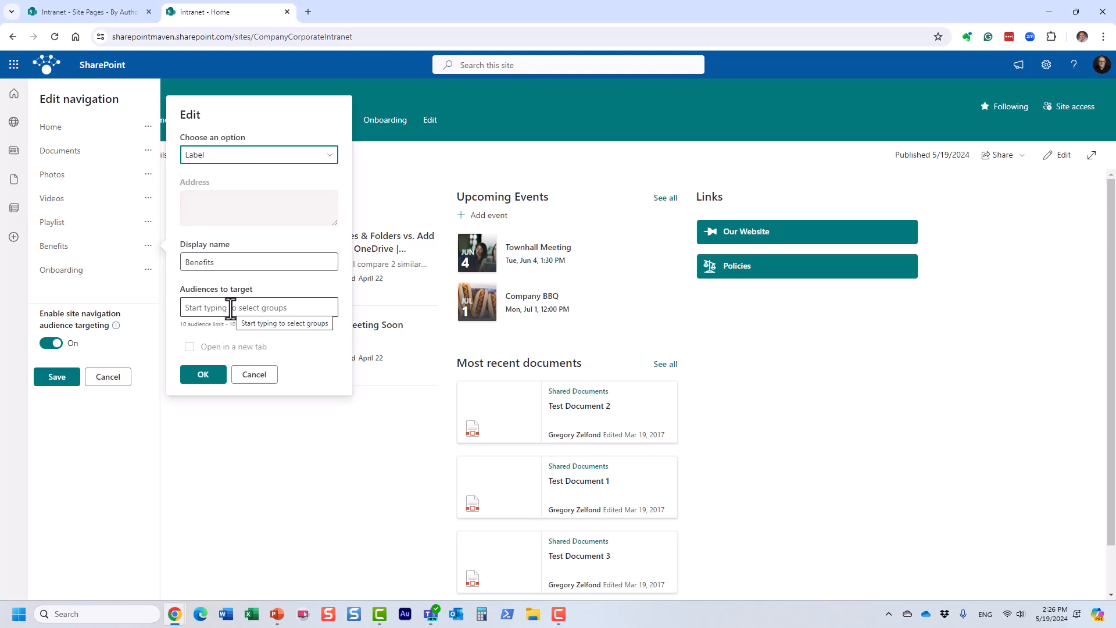
{"action": "key", "text": "F9"}
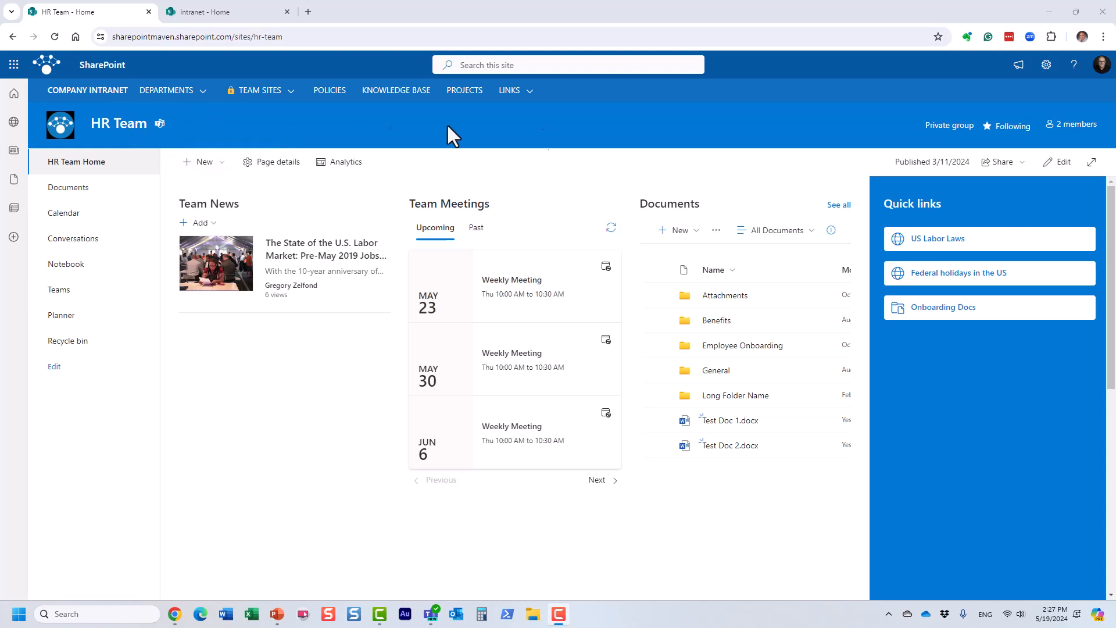
View the group membership of the HR Team site.
{"action": "left_click", "coordinate": [1076, 126]}
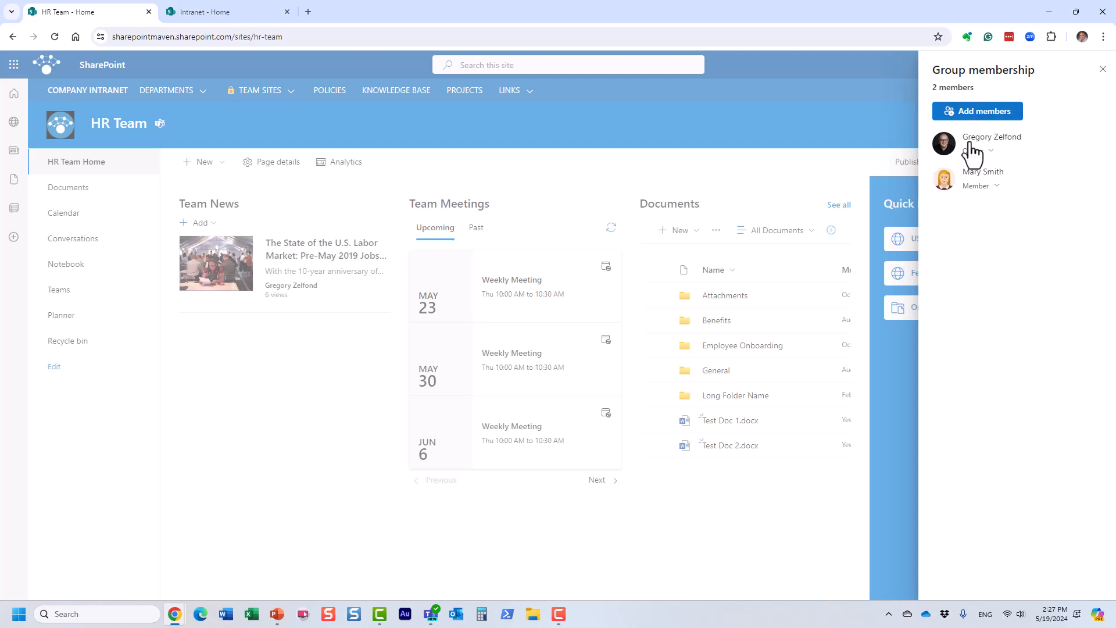
{"action": "left_click", "coordinate": [1103, 69]}
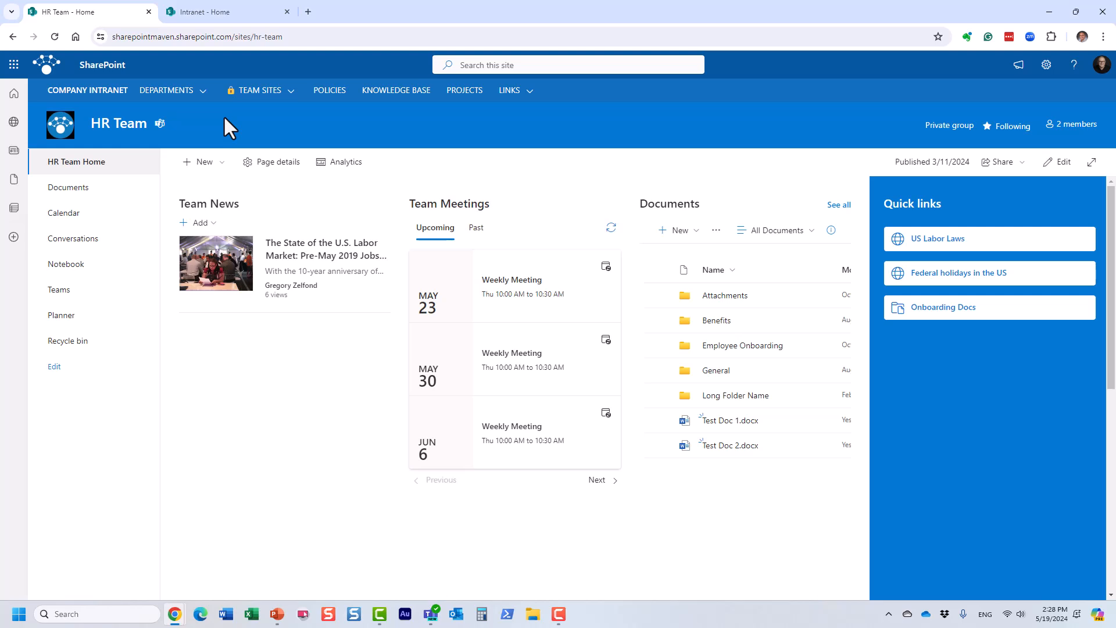
Switch to the Microsoft 365 admin center and open the list of active teams and groups.
{"action": "left_click", "coordinate": [13, 64]}
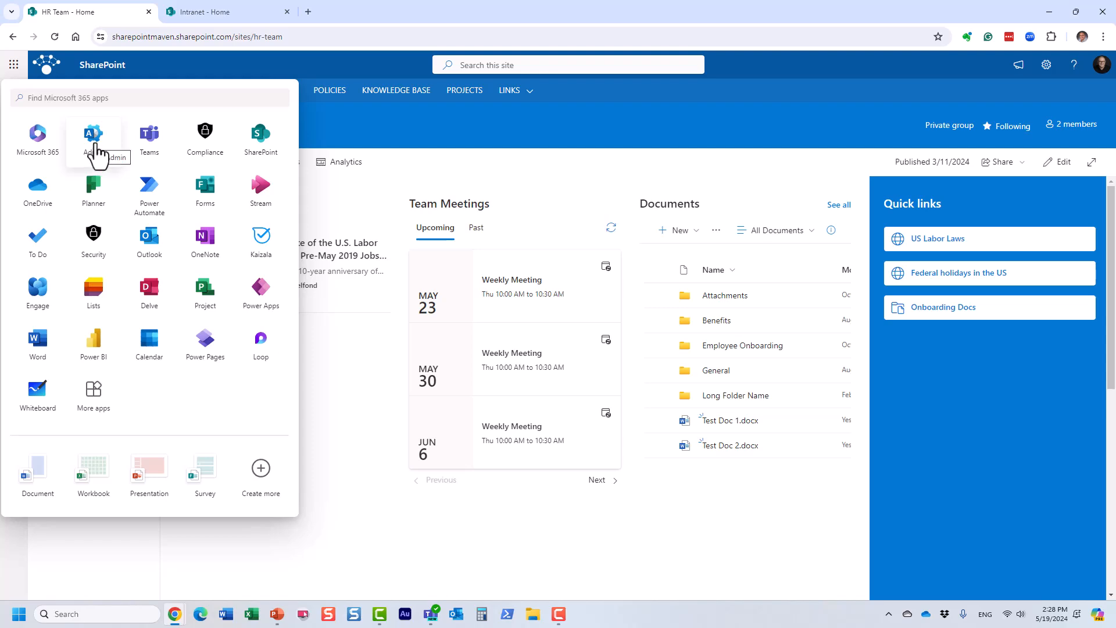
{"action": "left_click", "coordinate": [96, 155]}
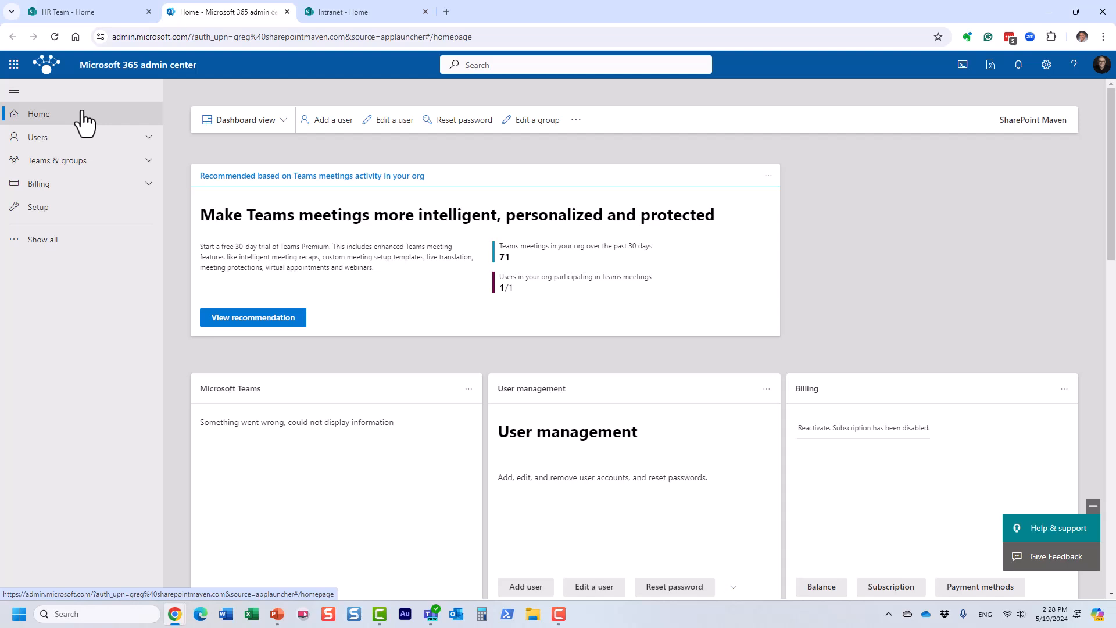
{"action": "left_click", "coordinate": [78, 162]}
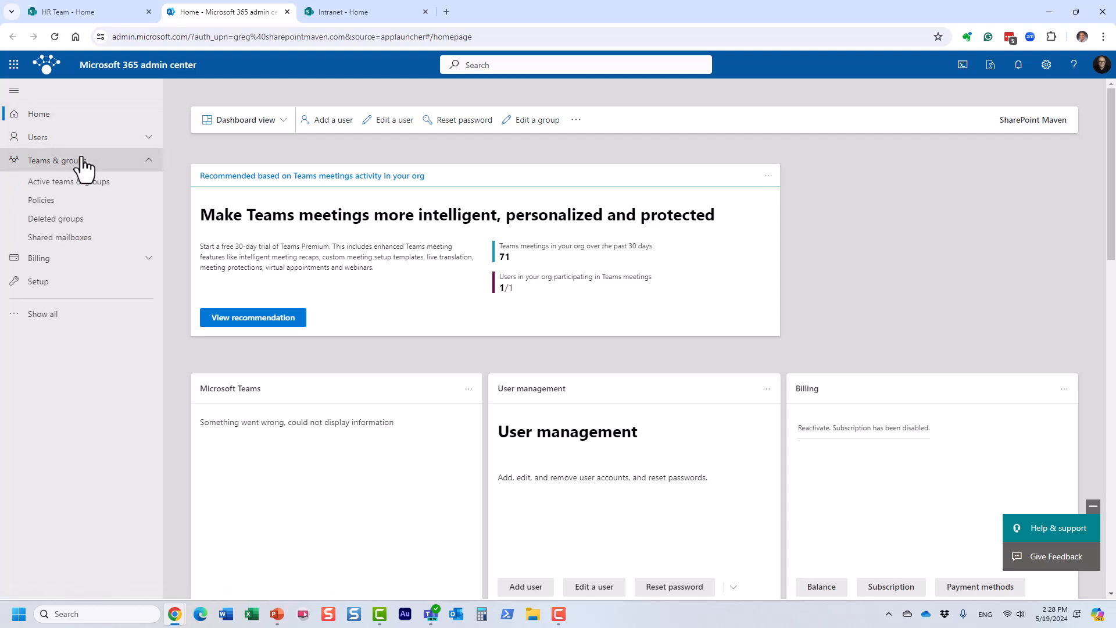
{"action": "left_click", "coordinate": [82, 184]}
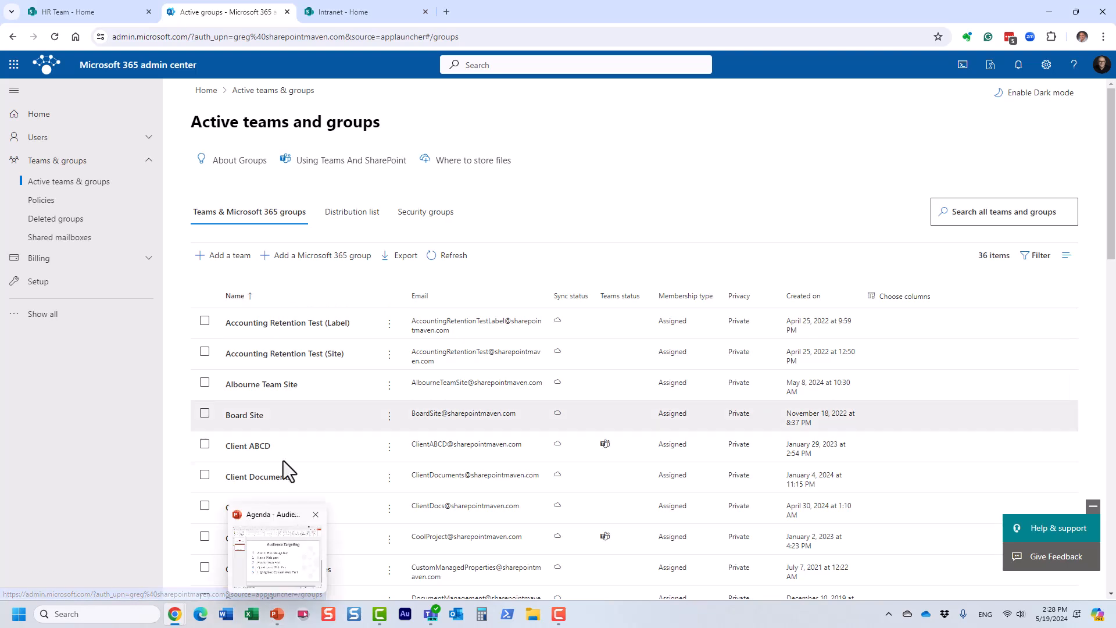
Browse the security groups and distribution lists, and view the members of the Accounting Group security group.
{"action": "left_click", "coordinate": [452, 231]}
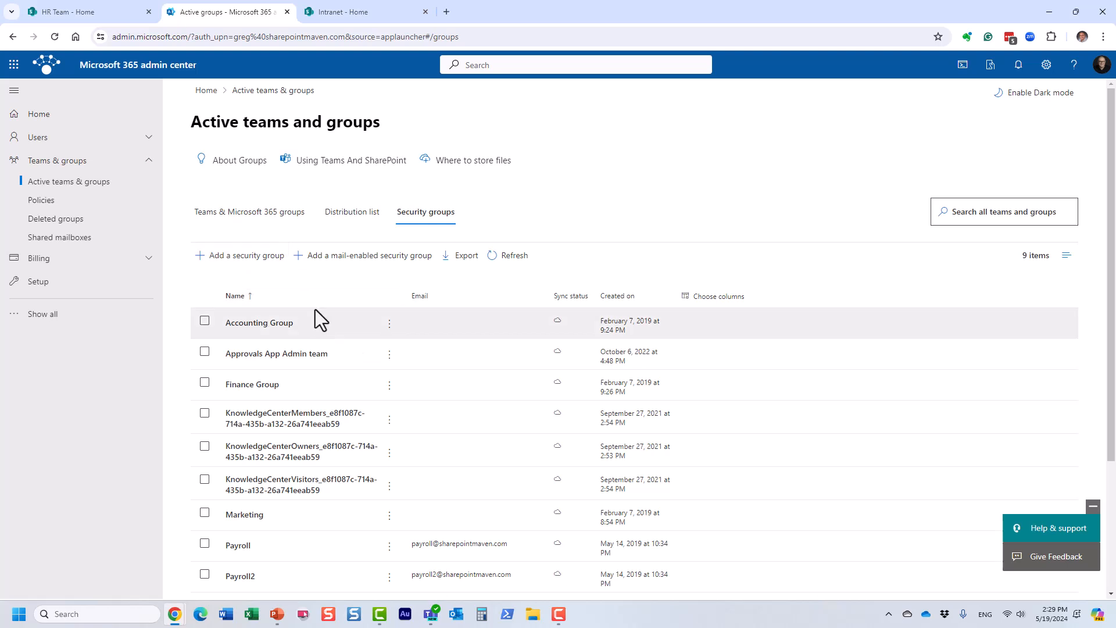
{"action": "left_click", "coordinate": [351, 212]}
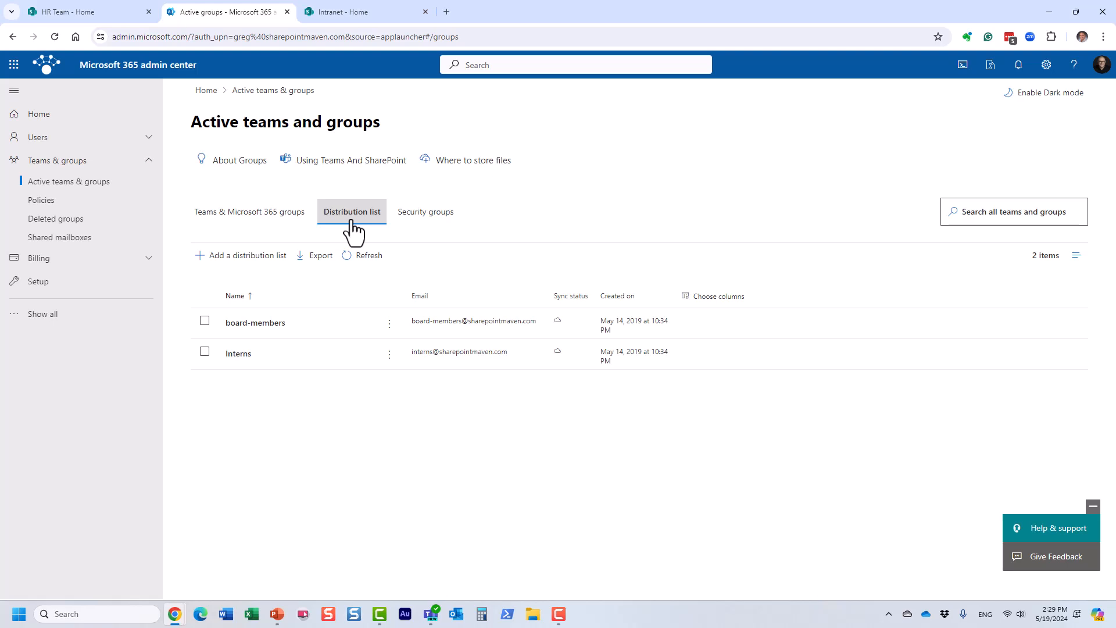
{"action": "left_click", "coordinate": [437, 223]}
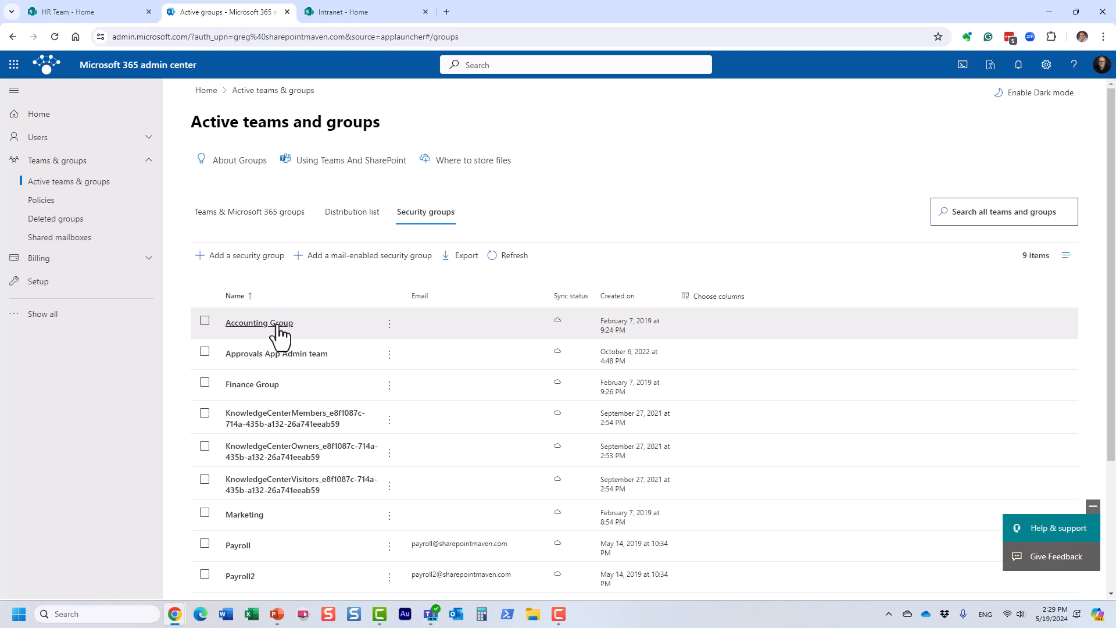
{"action": "left_click", "coordinate": [278, 327]}
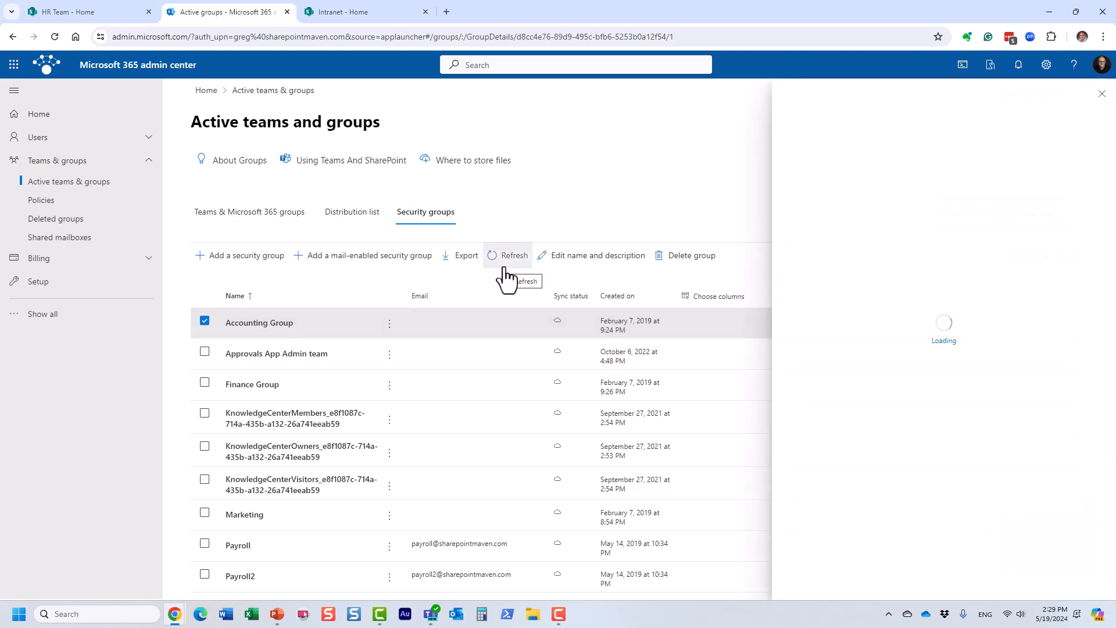
{"action": "left_click", "coordinate": [855, 195]}
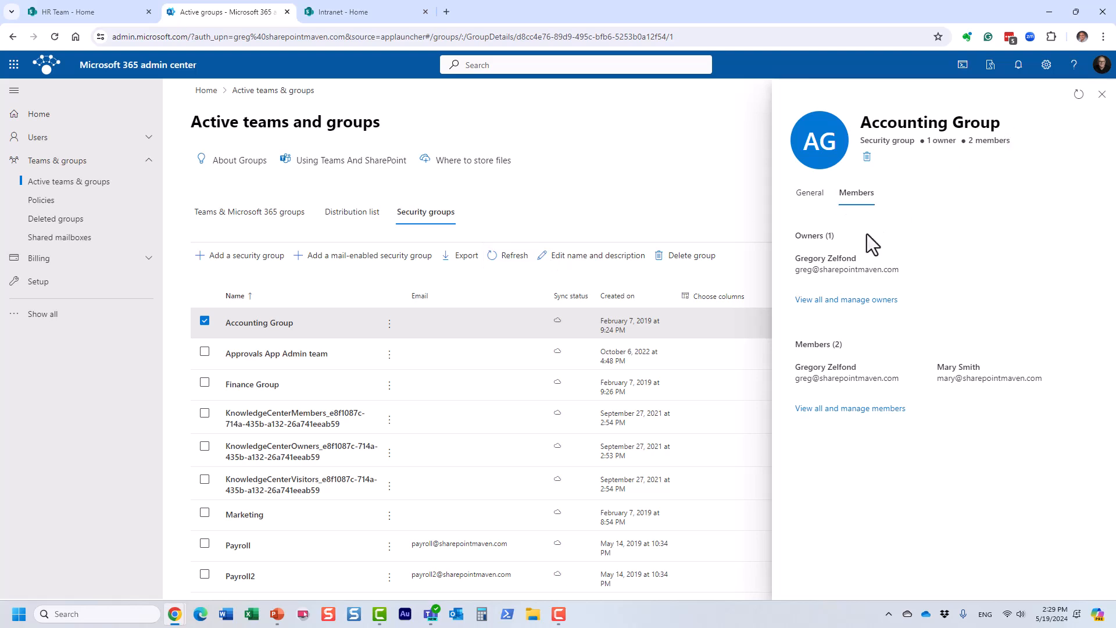
{"action": "left_click", "coordinate": [1102, 96]}
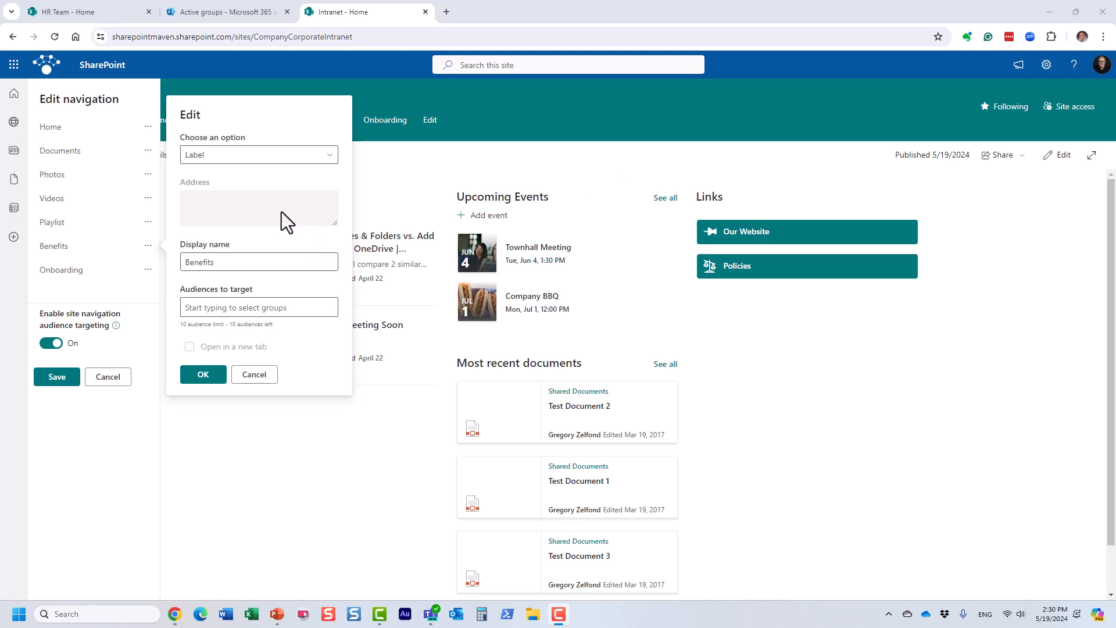
Search the target audiences for the Benefits label with "hr team", and clear the search text.
{"action": "left_click", "coordinate": [221, 308]}
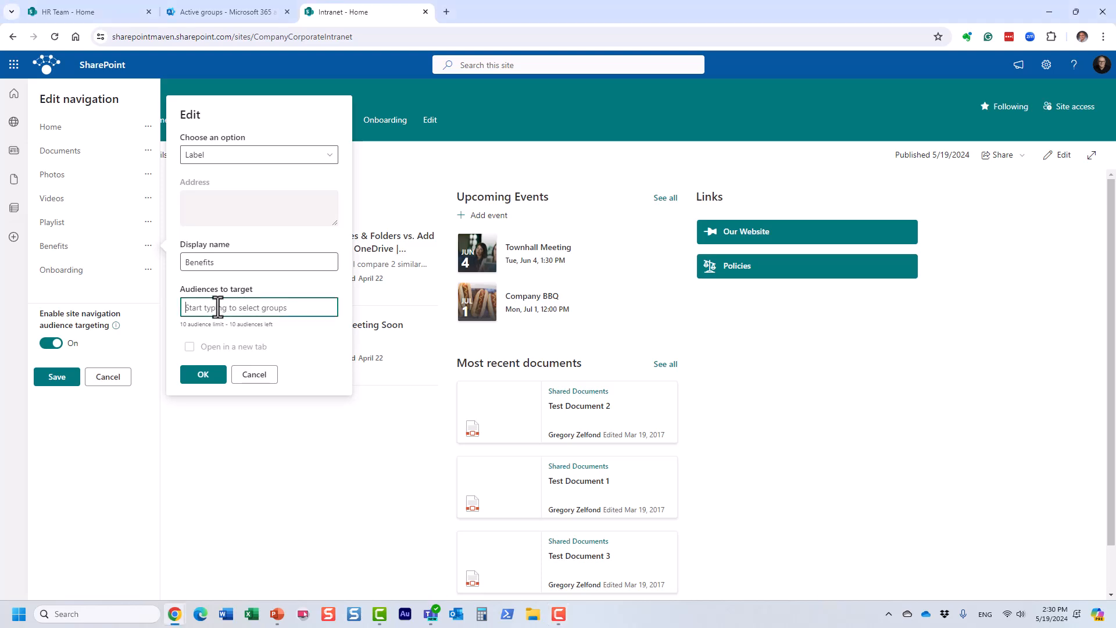
{"action": "type", "text": "hr team"}
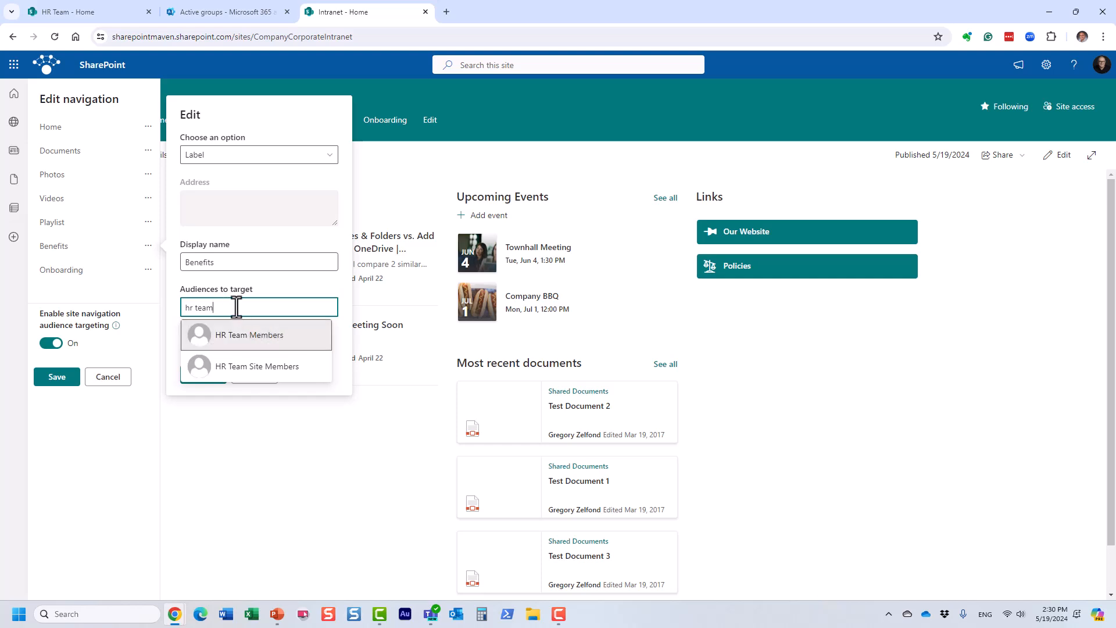
{"action": "key", "text": "BackSpace"}
{"action": "key", "text": "BackSpace"}
{"action": "key", "text": "BackSpace"}
{"action": "key", "text": "BackSpace"}
Target the Benefits label to the Accounting Group audience and save the Intranet site navigation.
{"action": "type", "text": "account"}
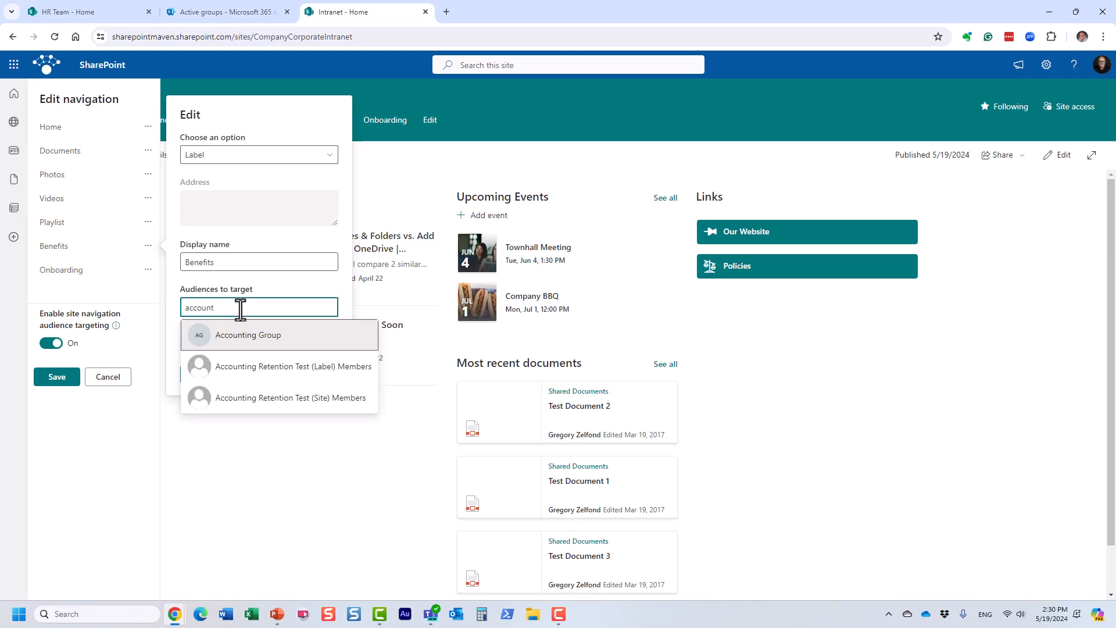
{"action": "left_click", "coordinate": [282, 335]}
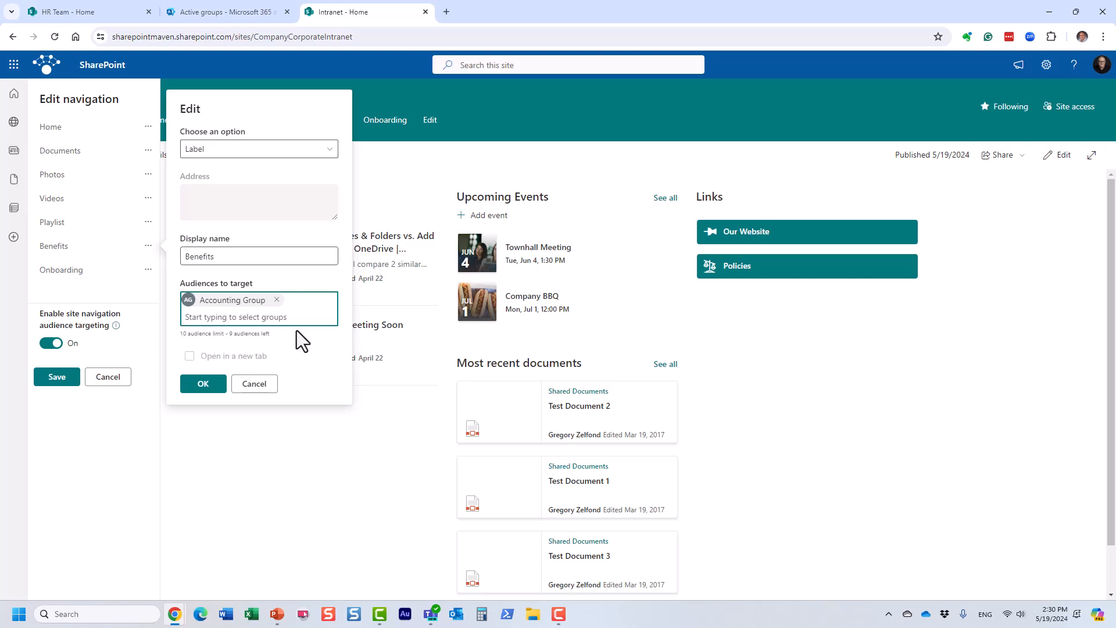
{"action": "left_click", "coordinate": [204, 386]}
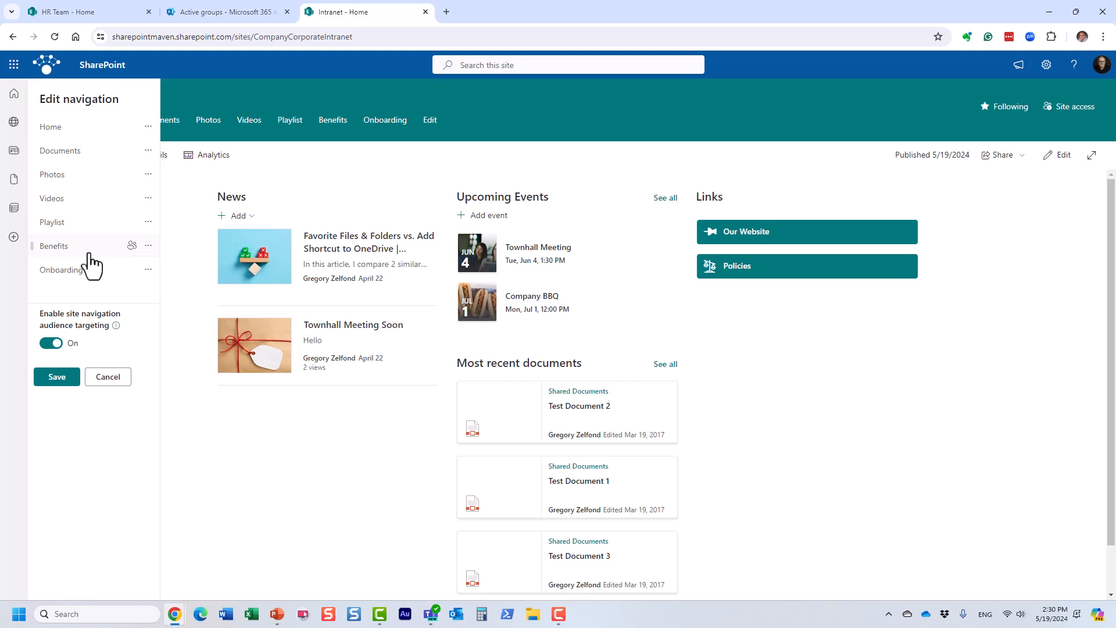
{"action": "mouse_move", "coordinate": [124, 241]}
{"action": "left_click", "coordinate": [56, 377]}
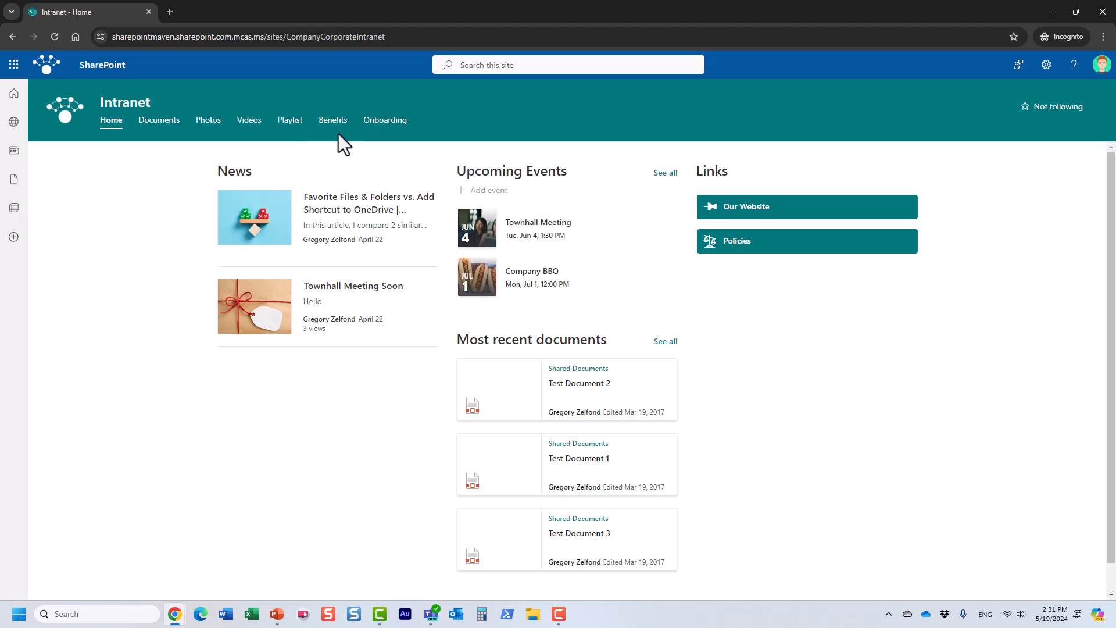
Reload the Intranet home page in the second user's session to check the navigation shown to that account.
{"action": "left_click", "coordinate": [54, 36]}
{"action": "left_click", "coordinate": [1102, 69]}
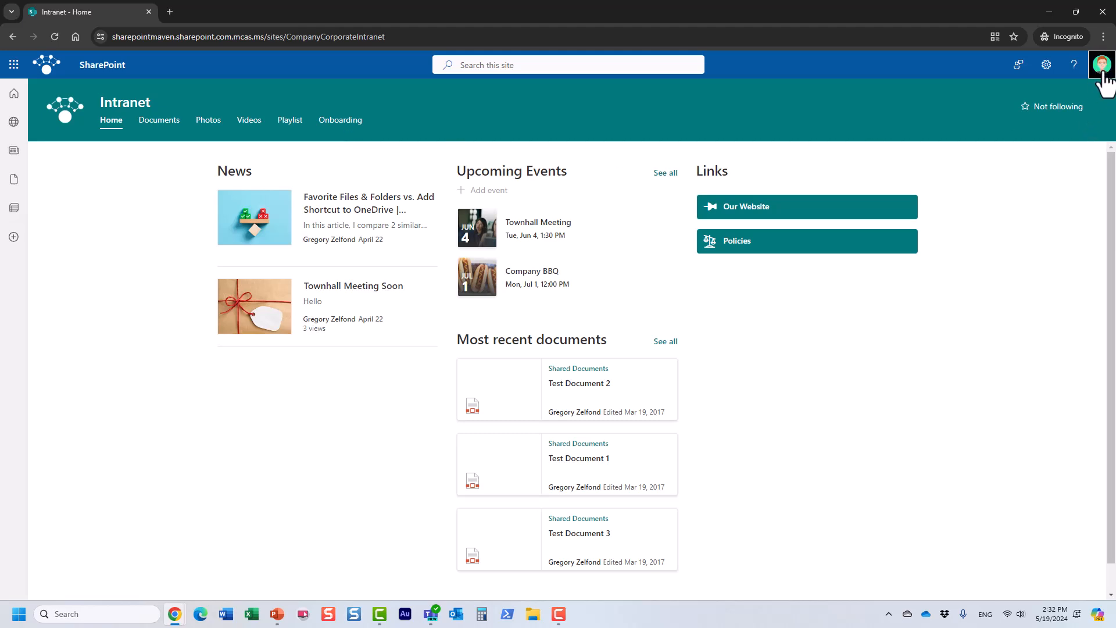
{"action": "left_click", "coordinate": [898, 65]}
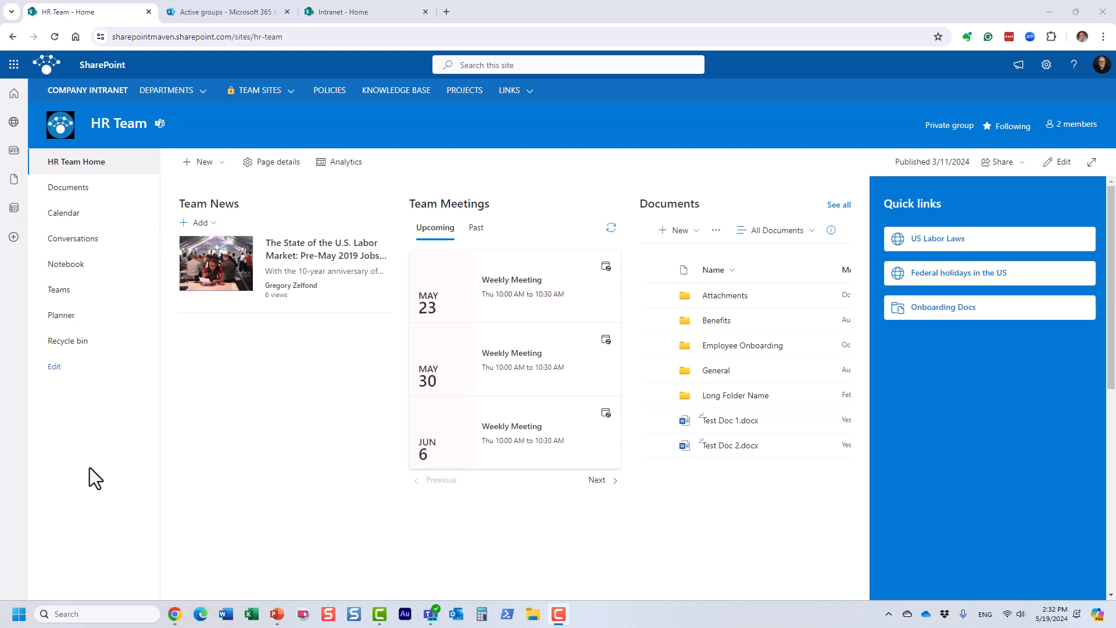
Turn on site navigation audience targeting for the HR Team site, and cancel the navigation edit.
{"action": "left_click", "coordinate": [53, 367]}
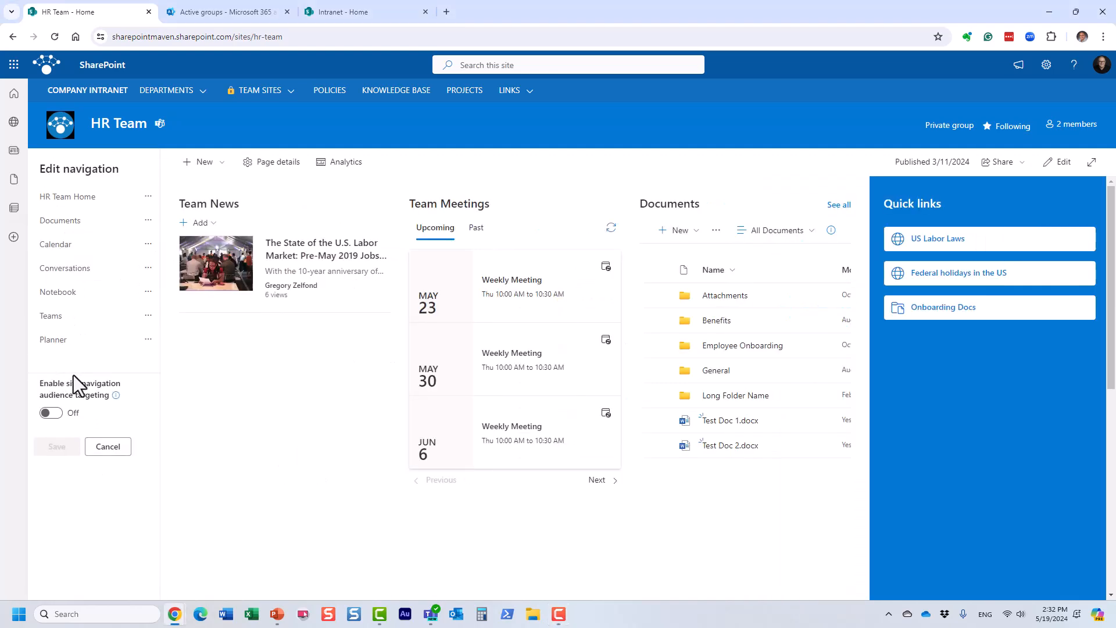
{"action": "left_click", "coordinate": [51, 413]}
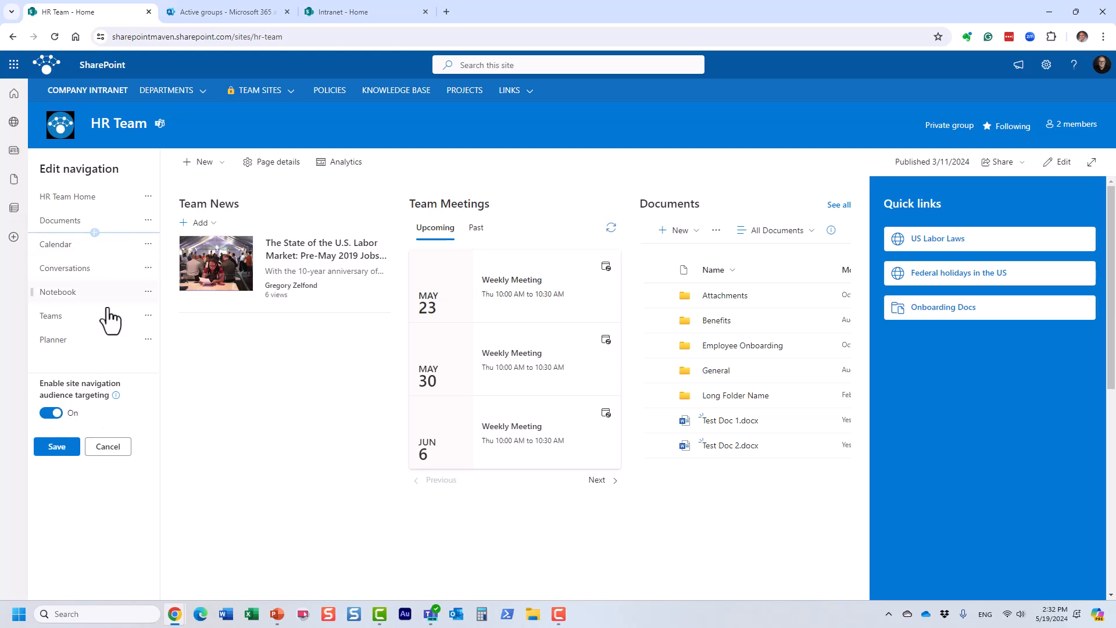
{"action": "left_click", "coordinate": [109, 448]}
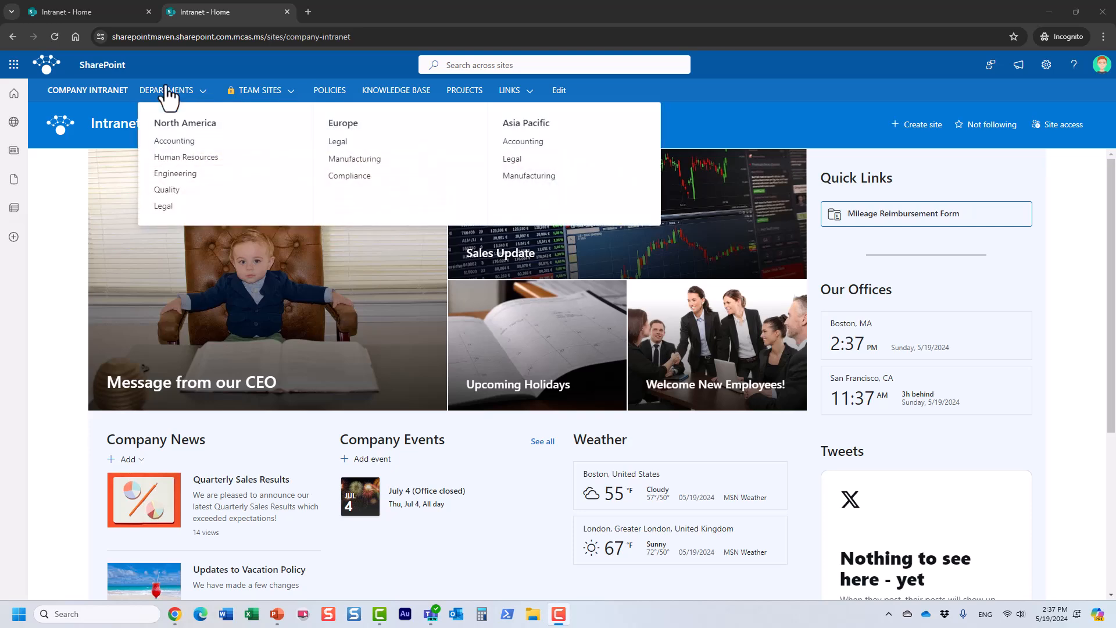
Visit the North America Human Resources and Accounting department sites from the hub navigation, and return to the company intranet home page.
{"action": "mouse_move", "coordinate": [165, 92]}
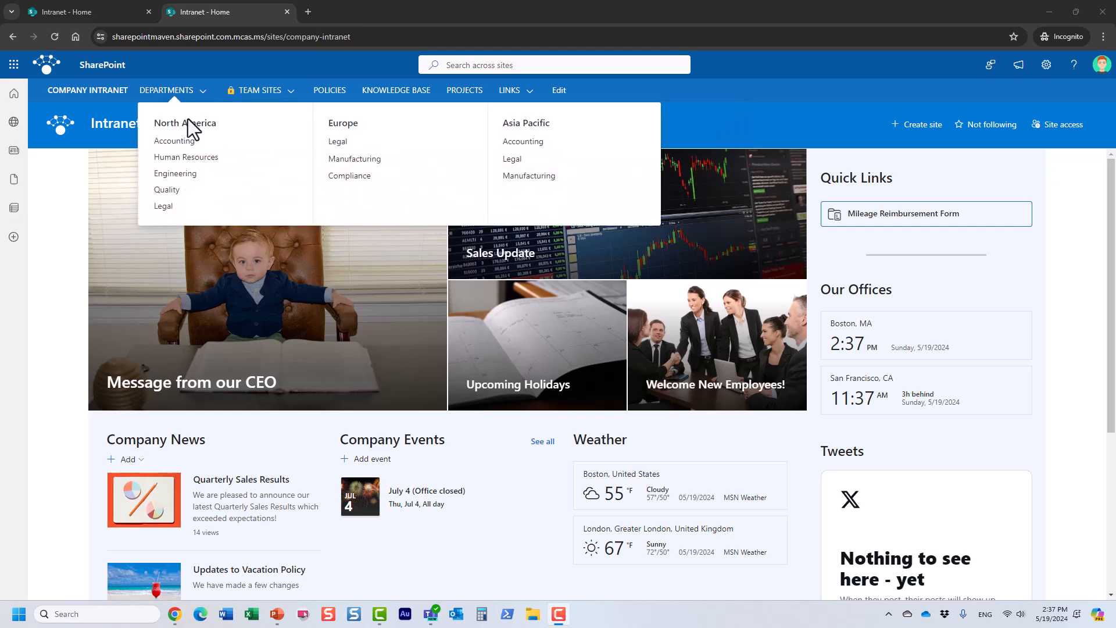
{"action": "left_click", "coordinate": [200, 159]}
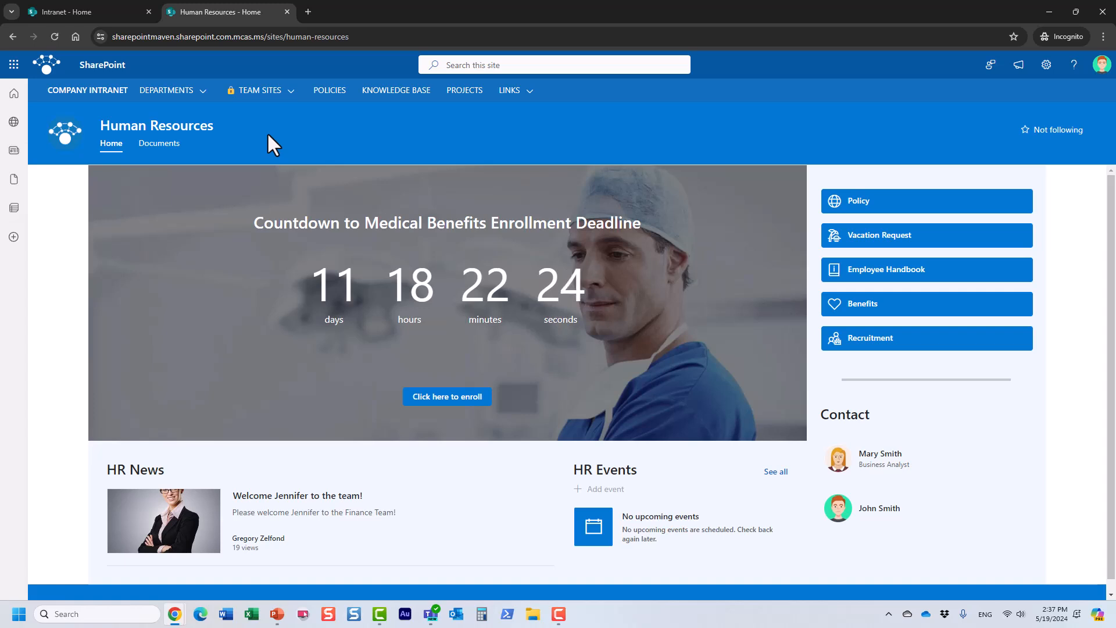
{"action": "mouse_move", "coordinate": [182, 96]}
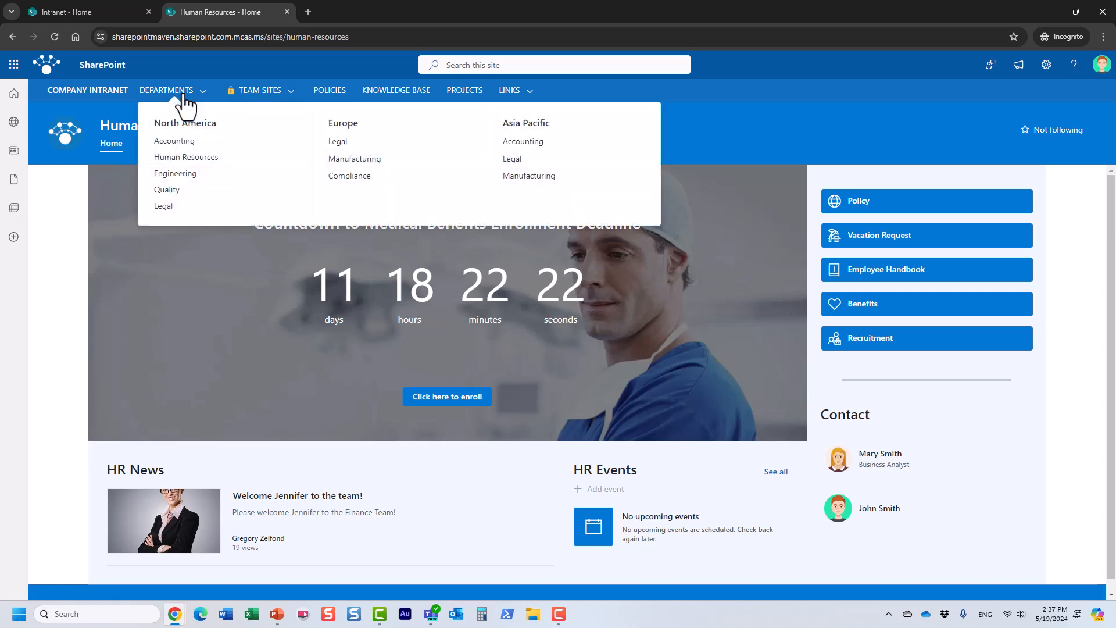
{"action": "left_click", "coordinate": [190, 143]}
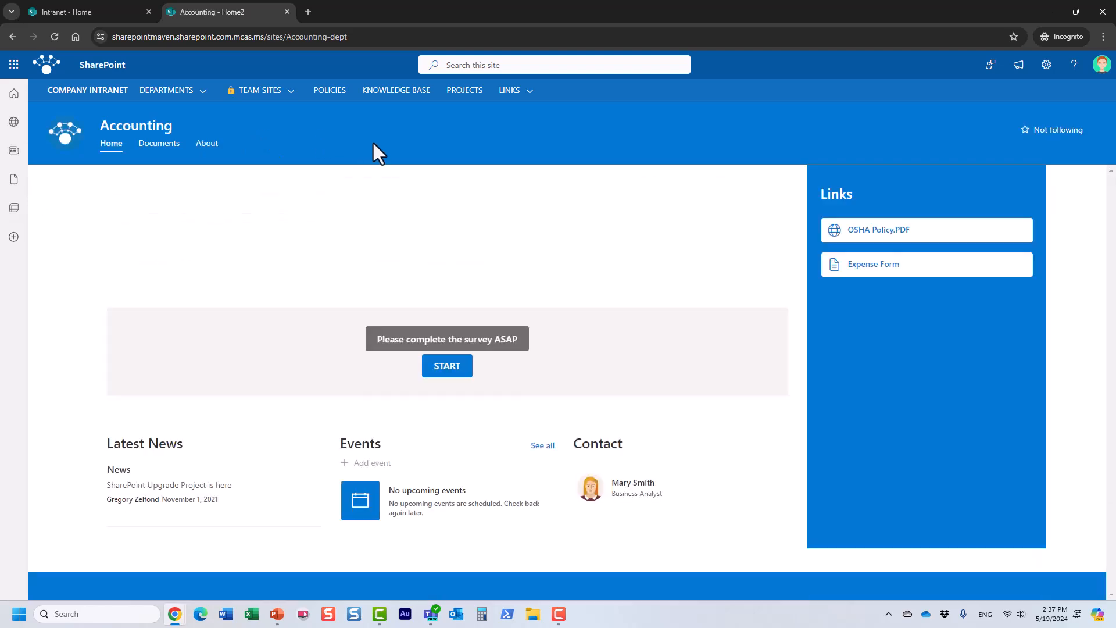
{"action": "left_click", "coordinate": [96, 92]}
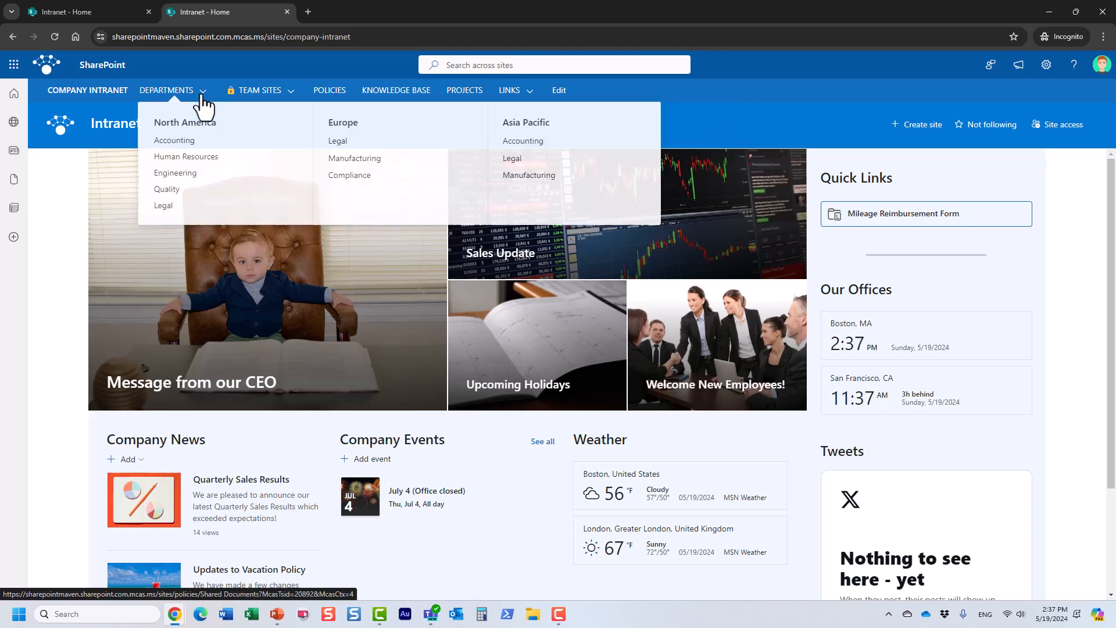
Check the Departments and Team Sites hub links in the second user's session, try to open the HR team site, and return to the intranet home page.
{"action": "mouse_move", "coordinate": [290, 96]}
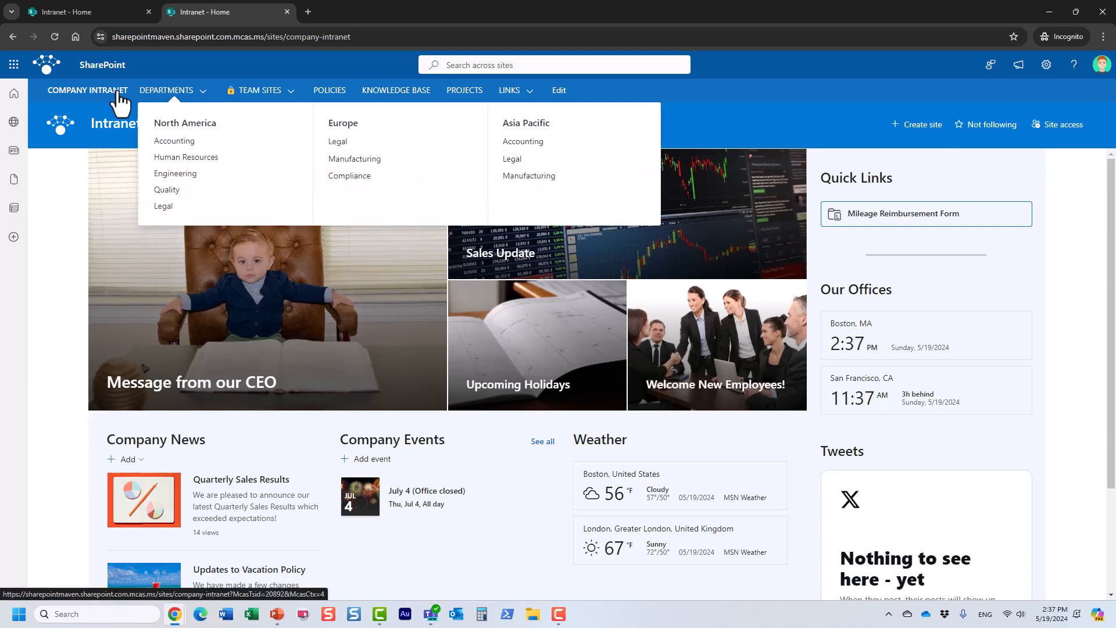
{"action": "mouse_move", "coordinate": [247, 99]}
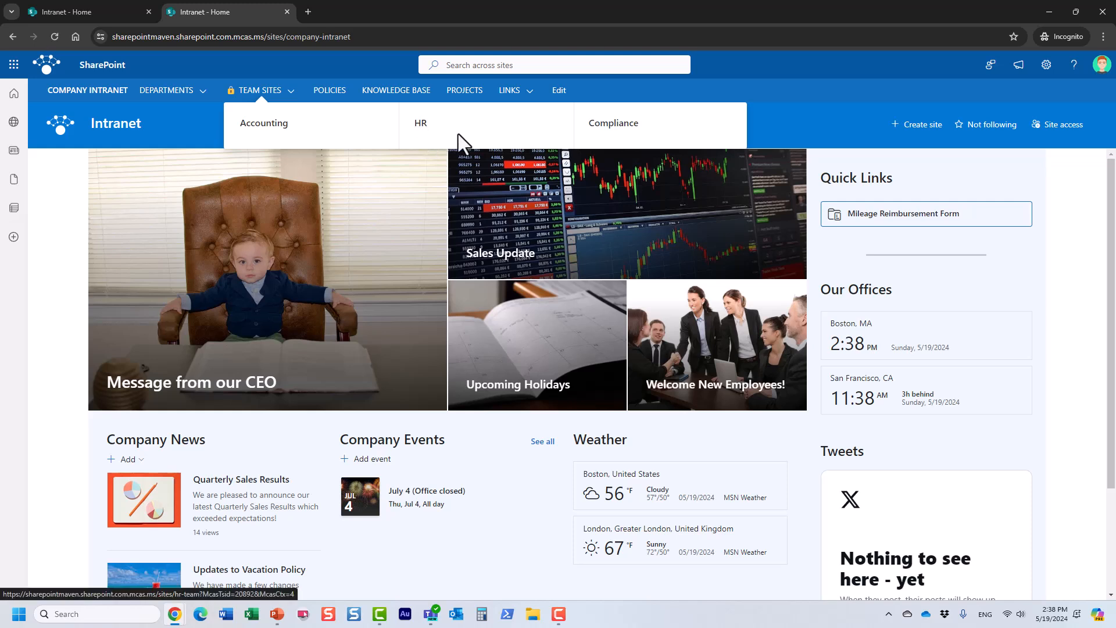
{"action": "left_click", "coordinate": [421, 124]}
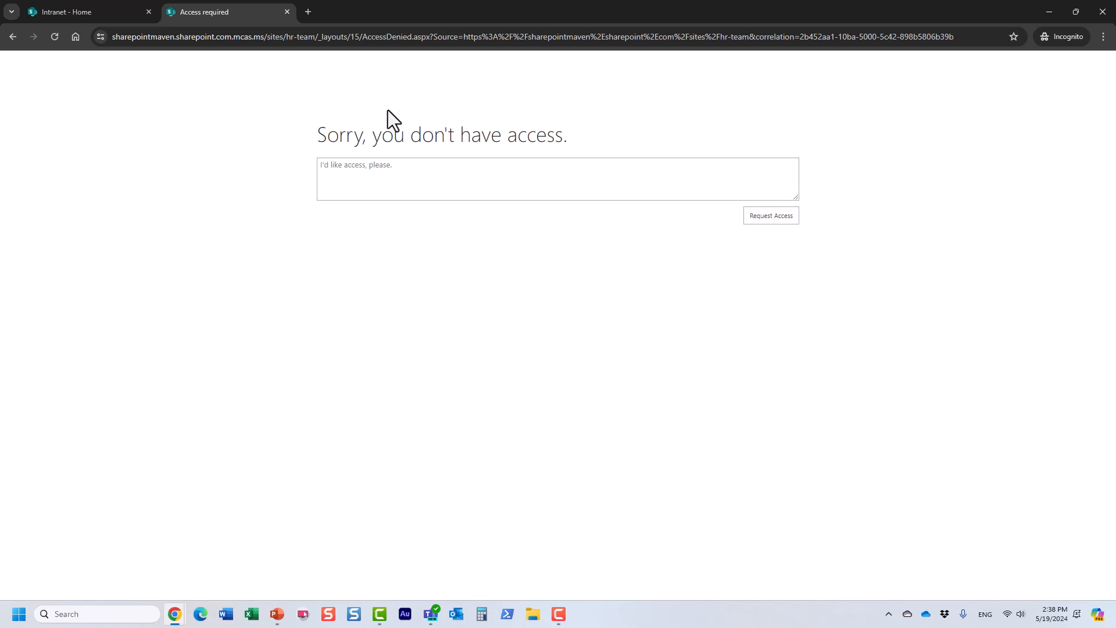
{"action": "left_click", "coordinate": [15, 41]}
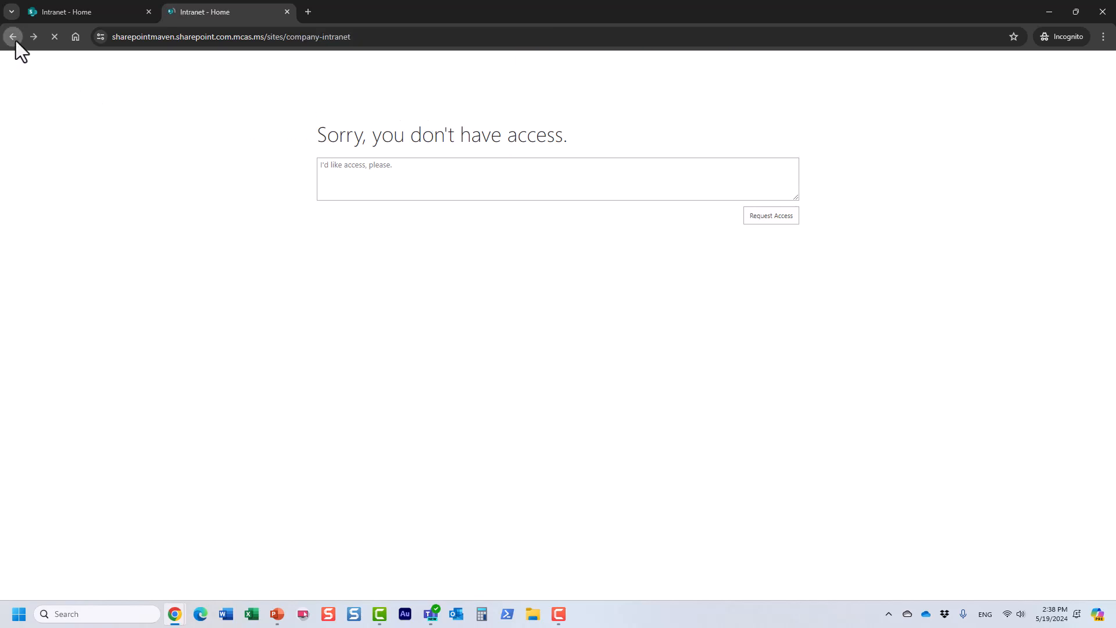
{"action": "mouse_move", "coordinate": [167, 90]}
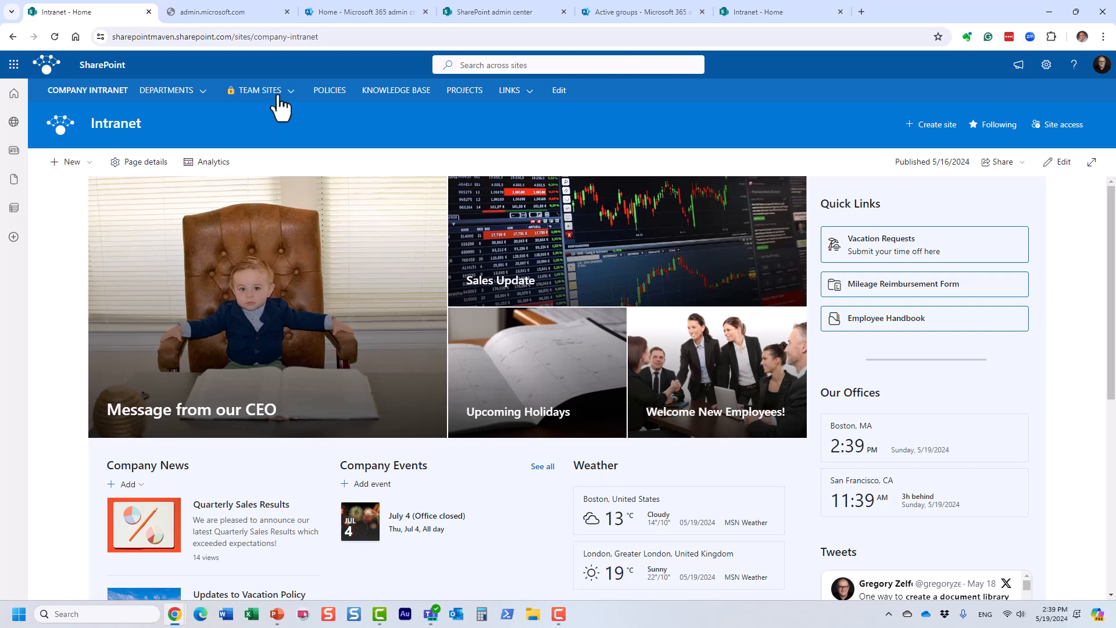
In the site owner's session, open the HR team site from the hub navigation and review its group membership.
{"action": "mouse_move", "coordinate": [282, 104]}
{"action": "left_click", "coordinate": [418, 133]}
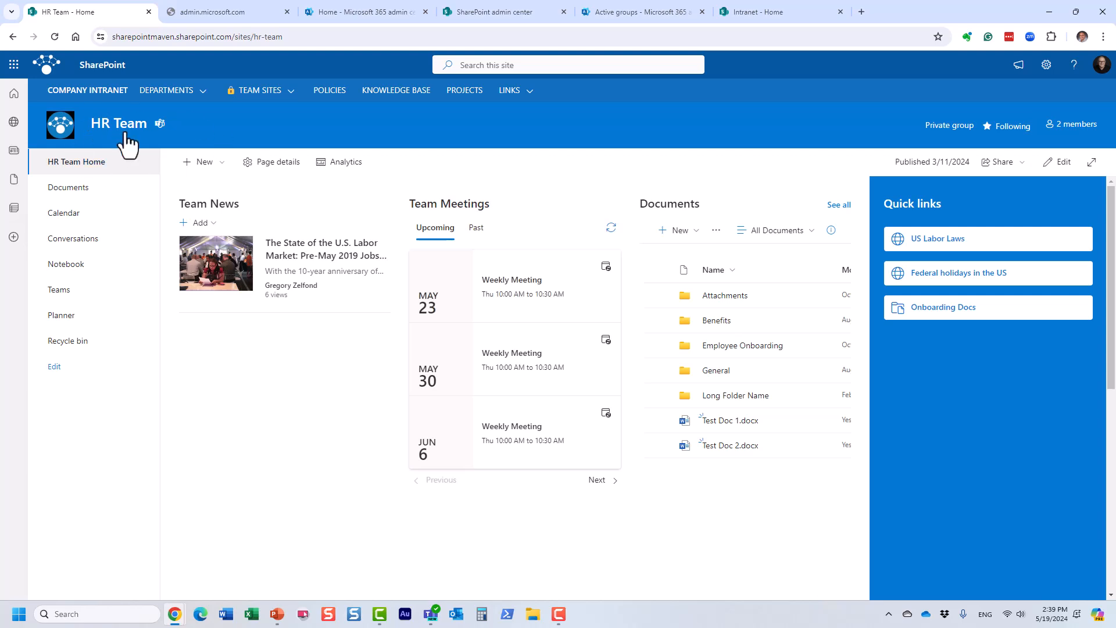
{"action": "left_click", "coordinate": [1073, 124]}
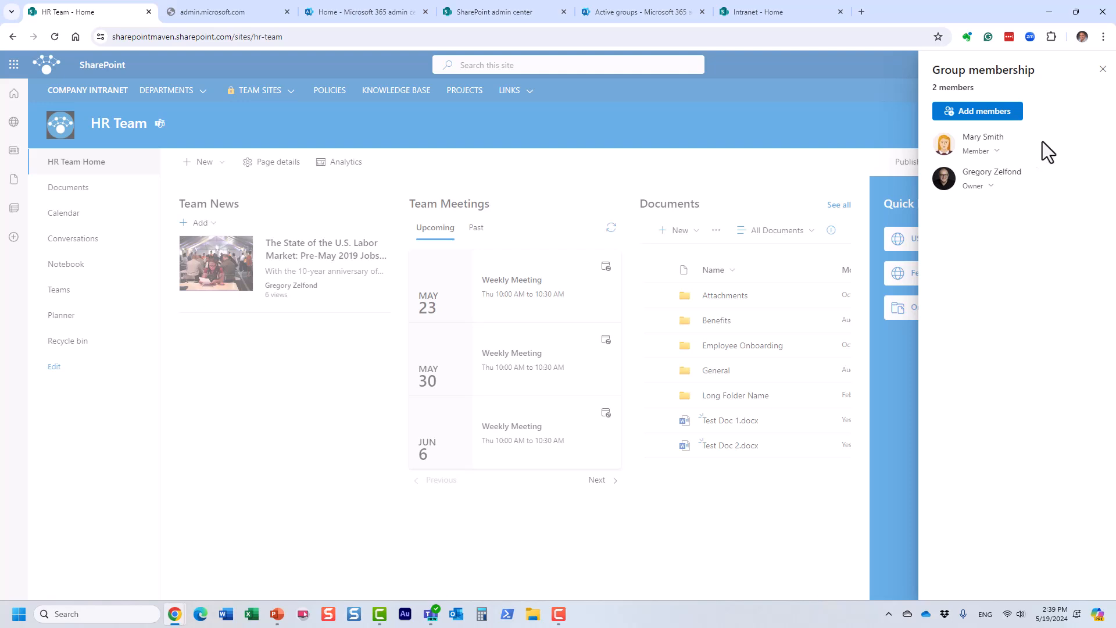
{"action": "left_click", "coordinate": [1101, 69]}
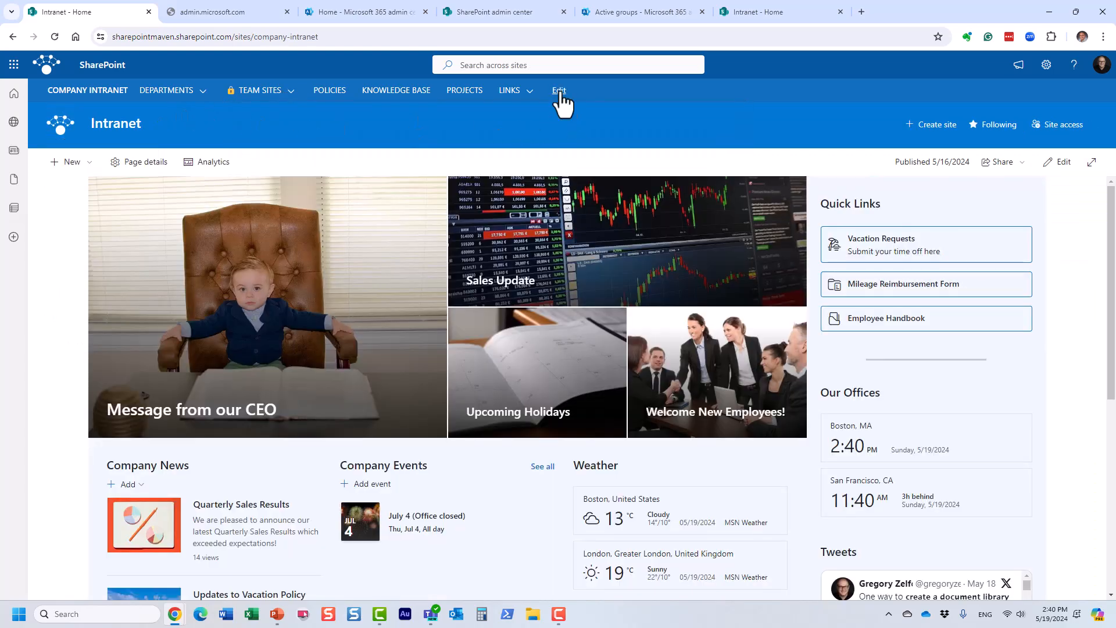
Open the company intranet's hub navigation for editing and enable site navigation audience targeting.
{"action": "left_click", "coordinate": [559, 90]}
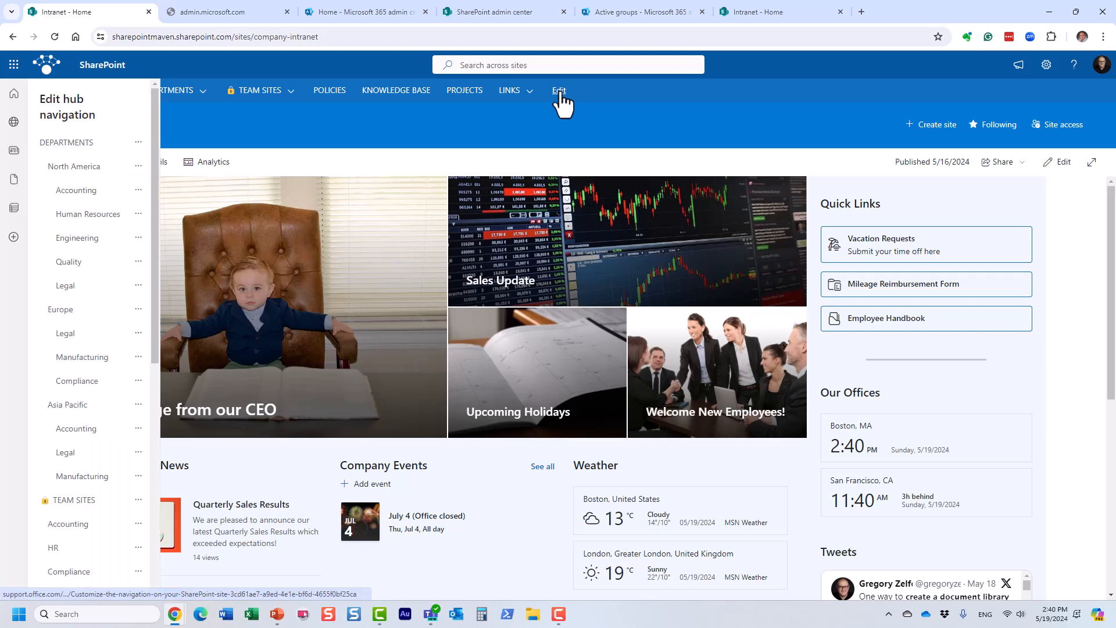
{"action": "left_click_drag", "start_coordinate": [156, 256], "coordinate": [157, 494]}
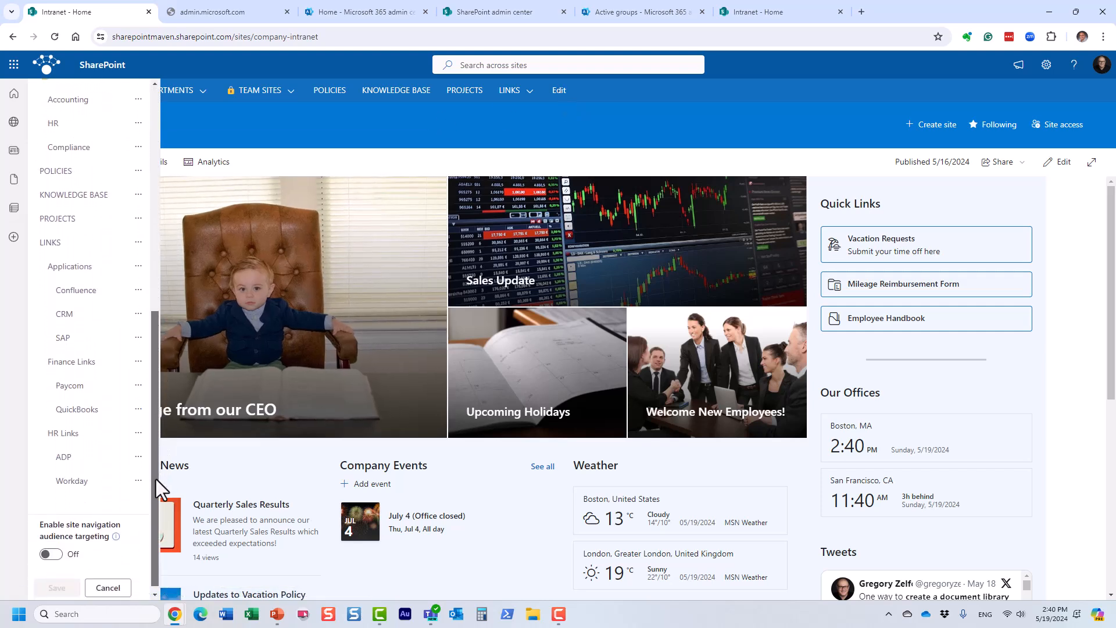
{"action": "left_click", "coordinate": [50, 550]}
Target the HR link under Team Sites to the HR Team Members audience and save the hub navigation.
{"action": "left_click_drag", "start_coordinate": [154, 560], "coordinate": [155, 446]}
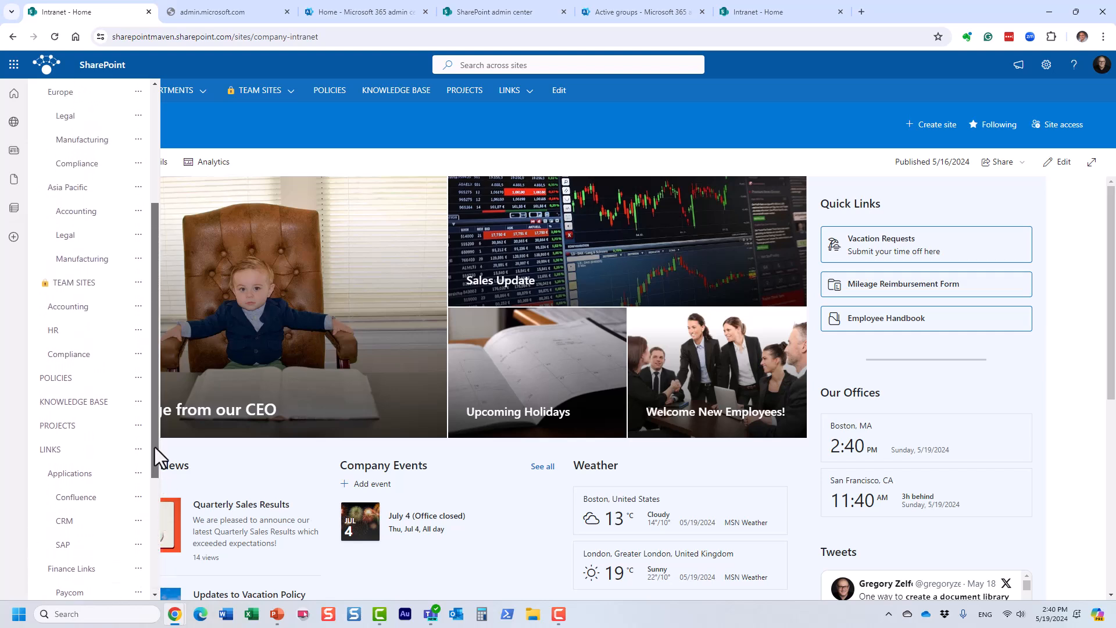
{"action": "left_click", "coordinate": [80, 336]}
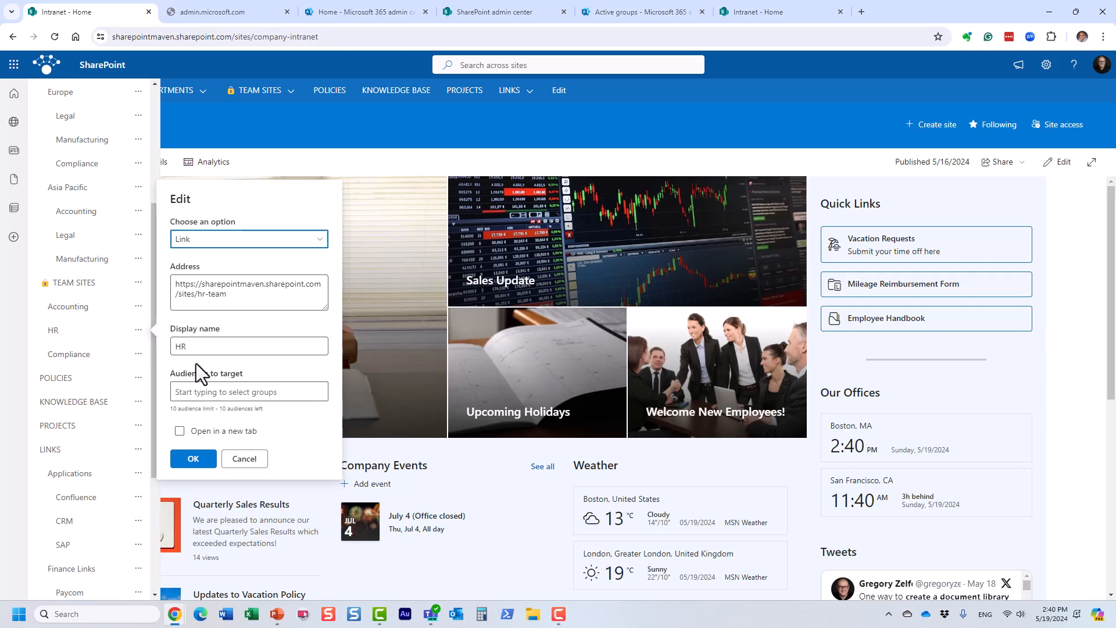
{"action": "left_click", "coordinate": [196, 393]}
{"action": "type", "text": "hr"}
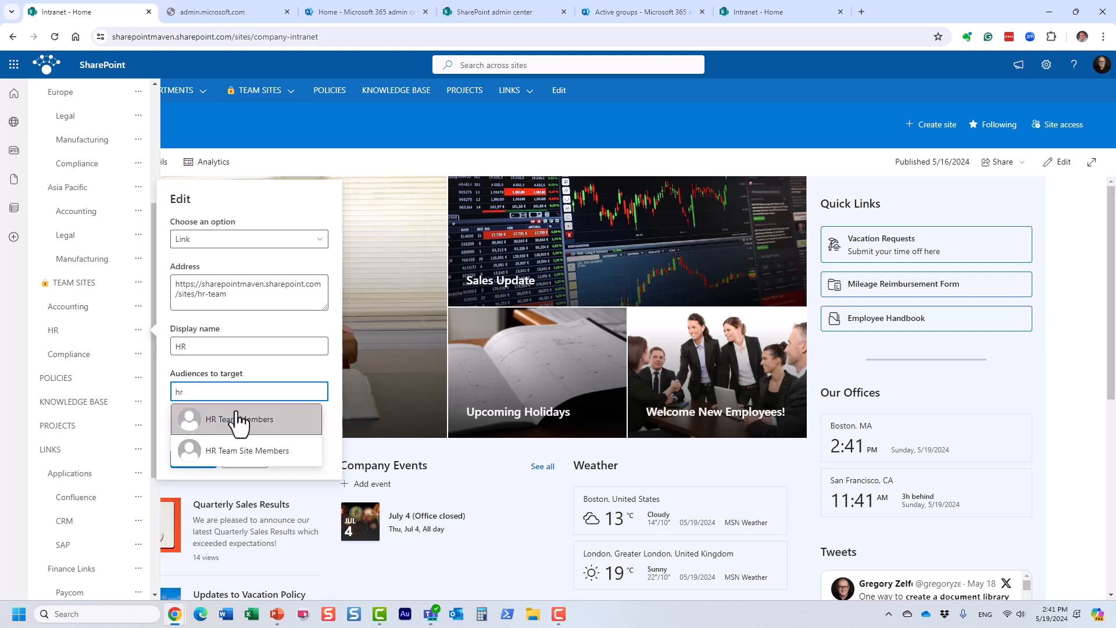
{"action": "left_click", "coordinate": [250, 423]}
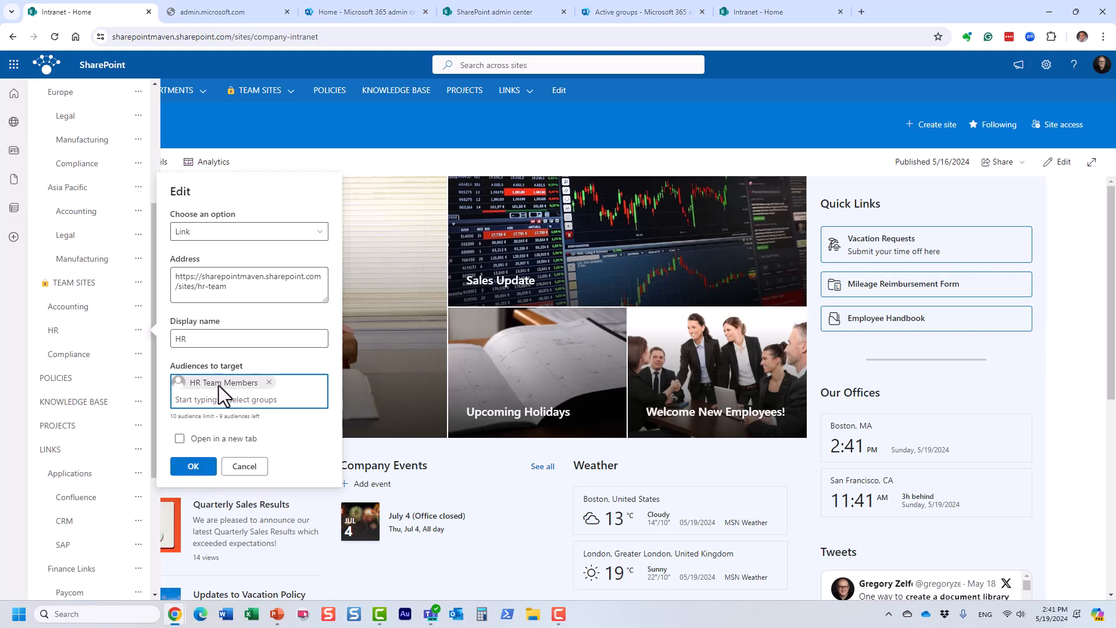
{"action": "left_click", "coordinate": [193, 466]}
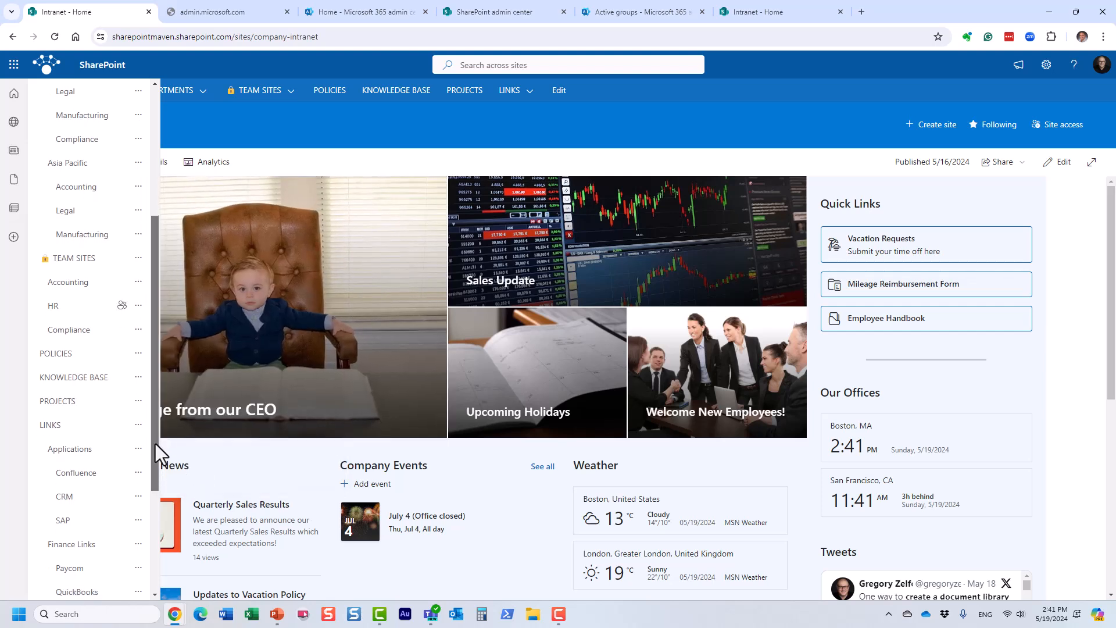
{"action": "scroll", "coordinate": [156, 452], "scroll_direction": "down", "scroll_amount": 1}
{"action": "scroll", "coordinate": [156, 367], "scroll_direction": "down", "scroll_amount": 3}
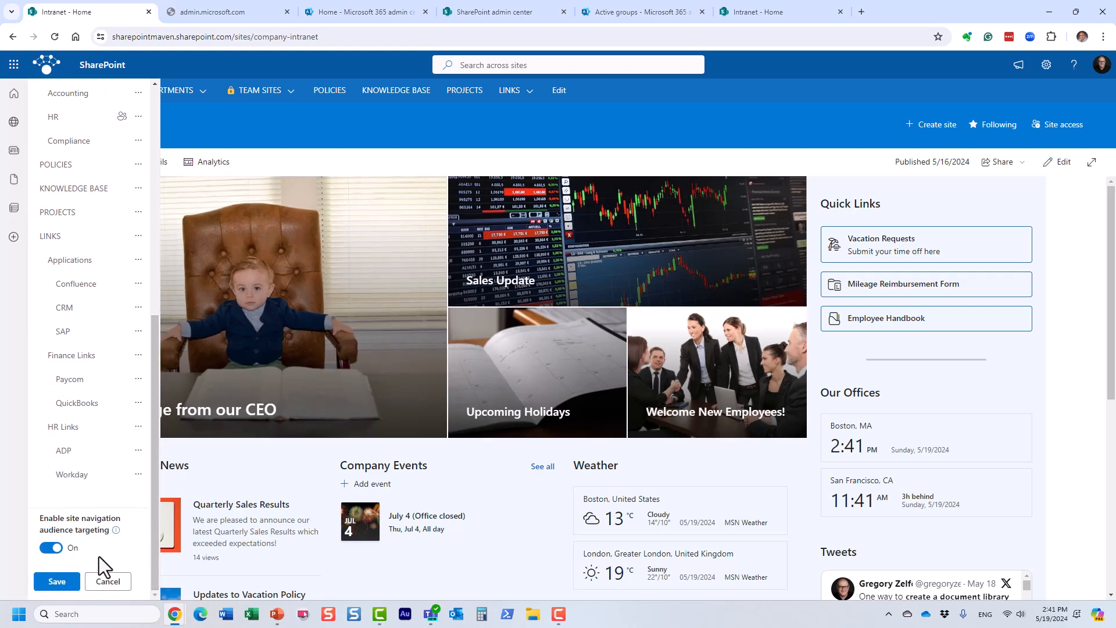
{"action": "left_click", "coordinate": [52, 582]}
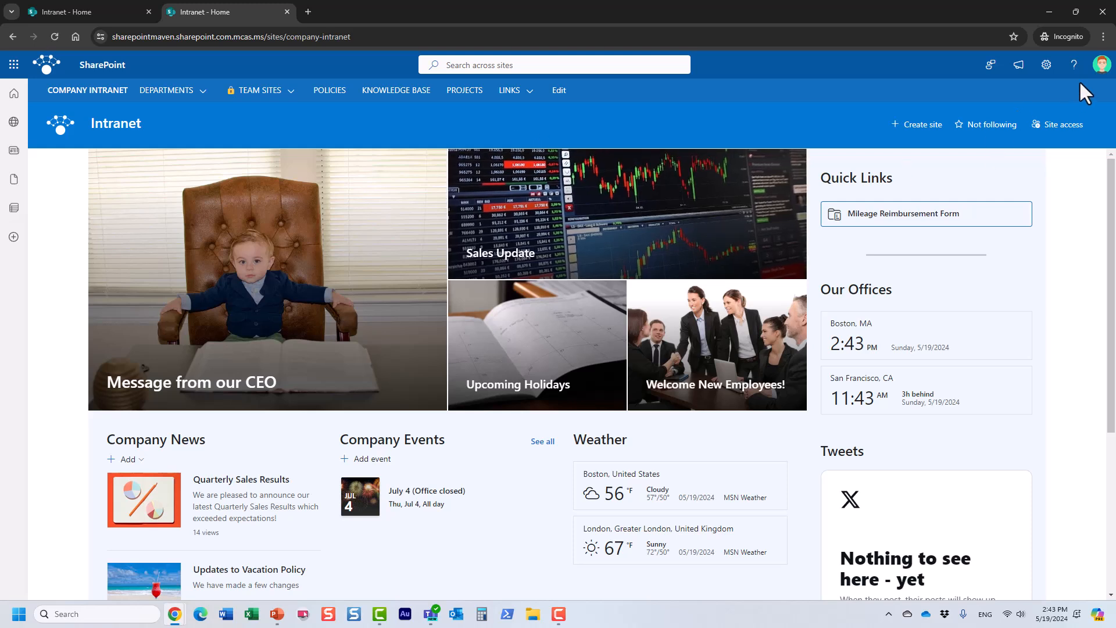
Check which account is signed in to the second session and inspect the Team Sites links shown to it.
{"action": "left_click", "coordinate": [1102, 65]}
{"action": "left_click", "coordinate": [368, 124]}
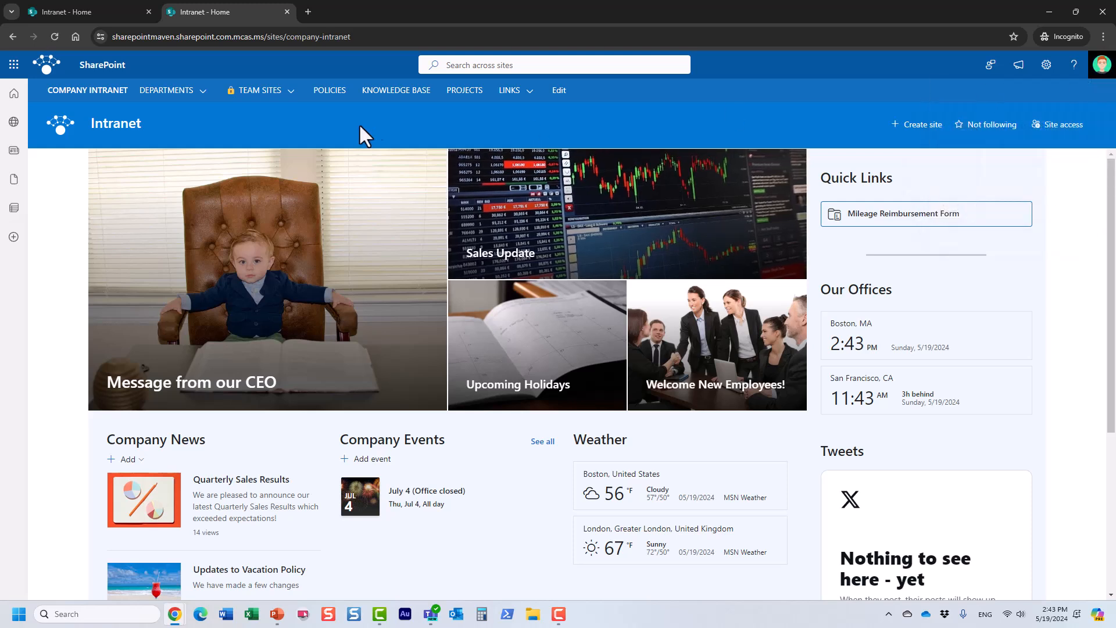
{"action": "mouse_move", "coordinate": [252, 95]}
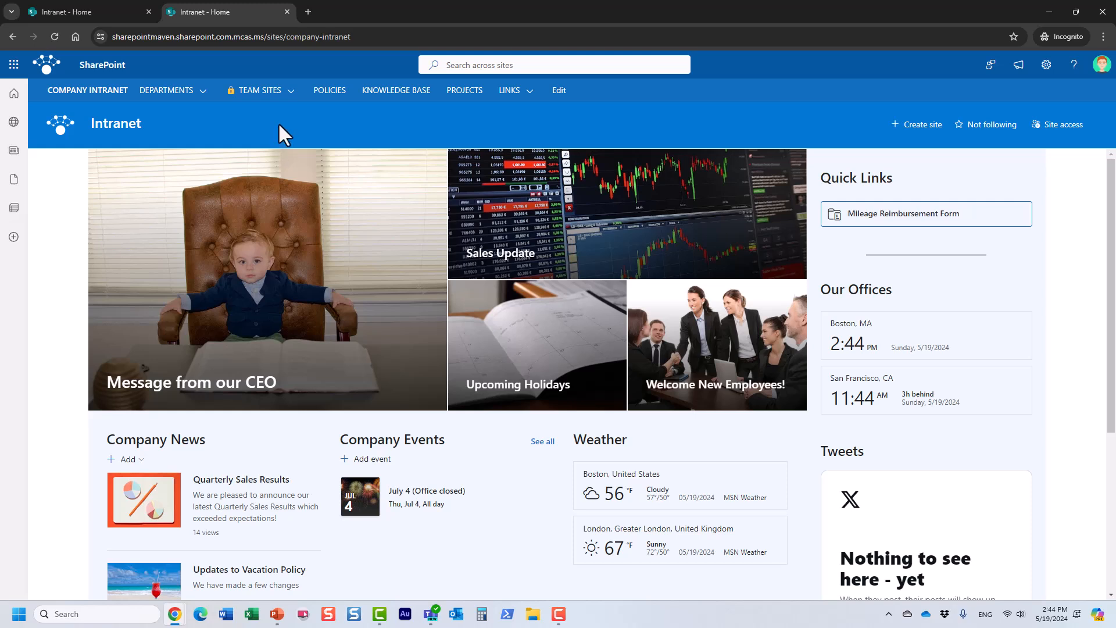
{"action": "mouse_move", "coordinate": [290, 98]}
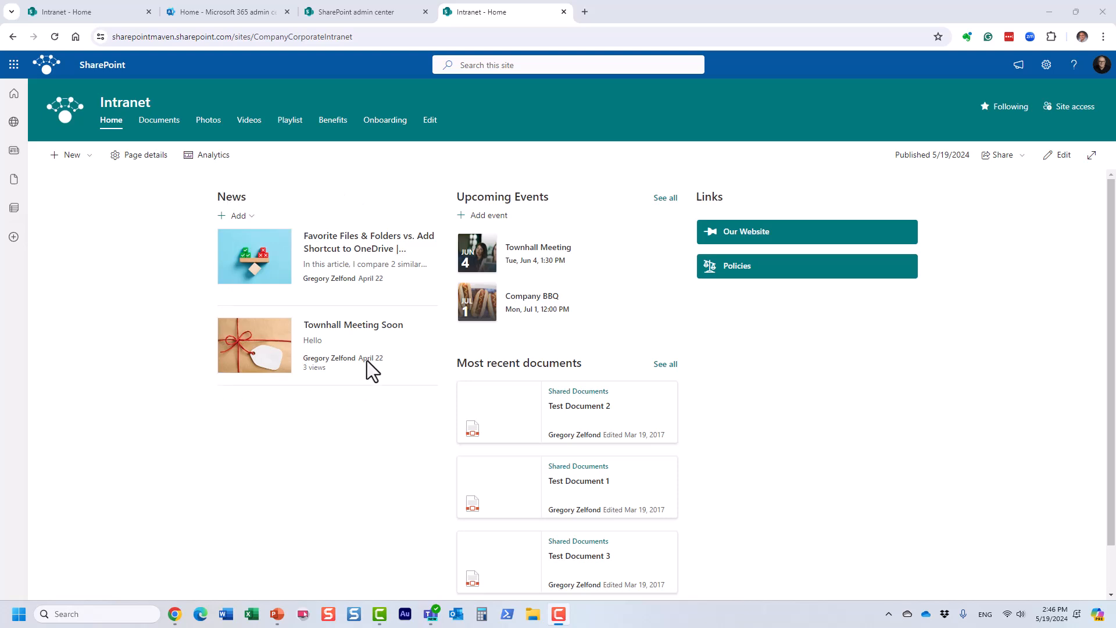
View the options for adding news on the Intranet site, and open the Site Pages library from the site contents.
{"action": "left_click", "coordinate": [249, 217]}
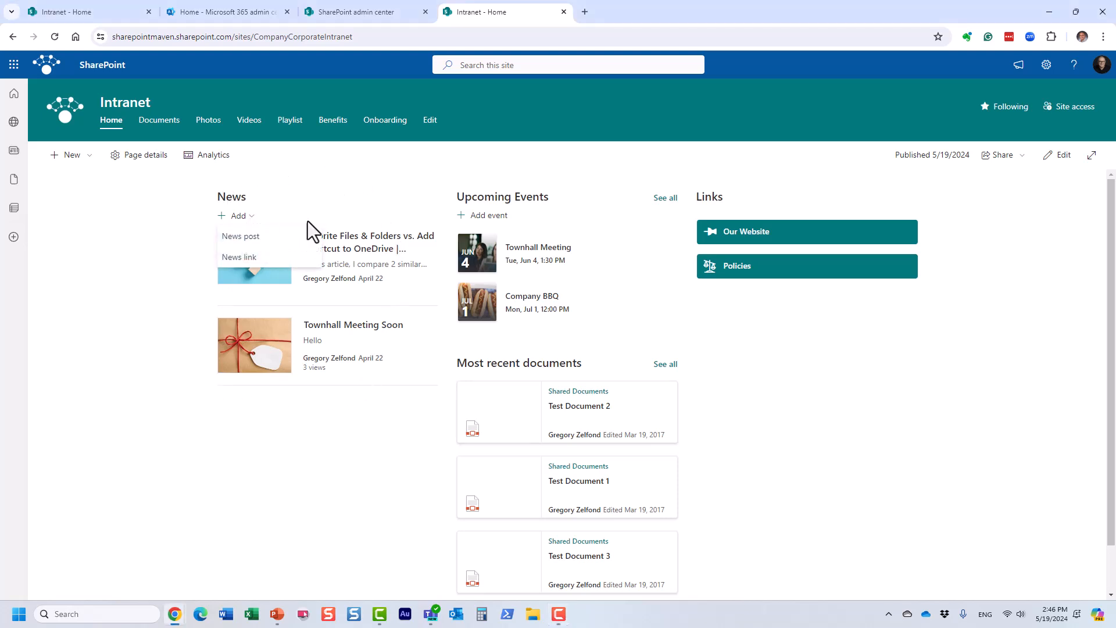
{"action": "left_click", "coordinate": [368, 195]}
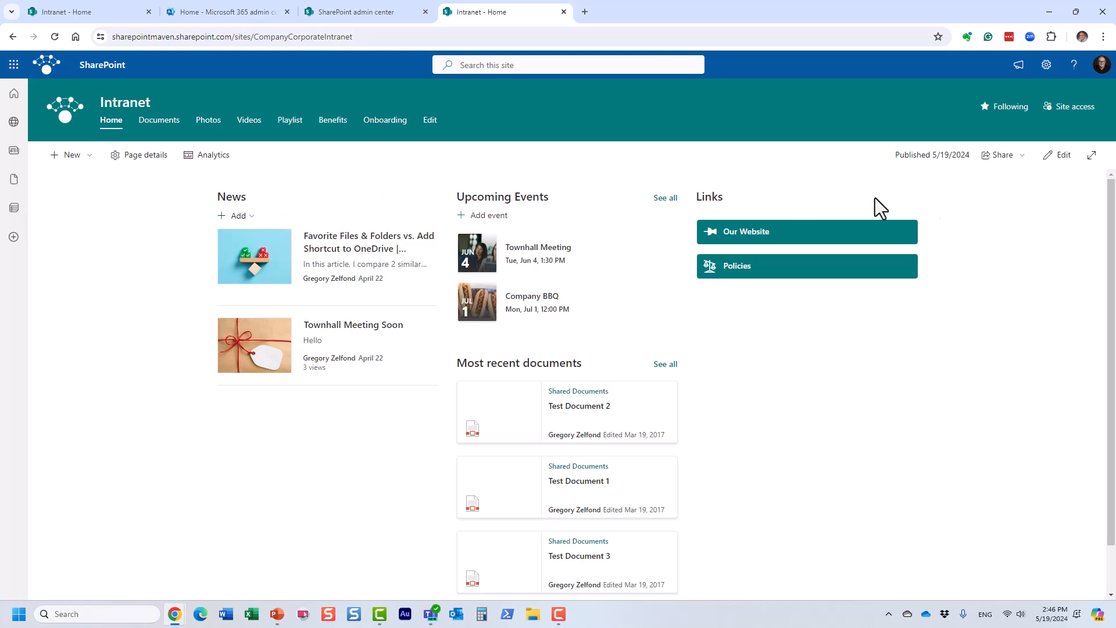
{"action": "left_click", "coordinate": [1045, 68]}
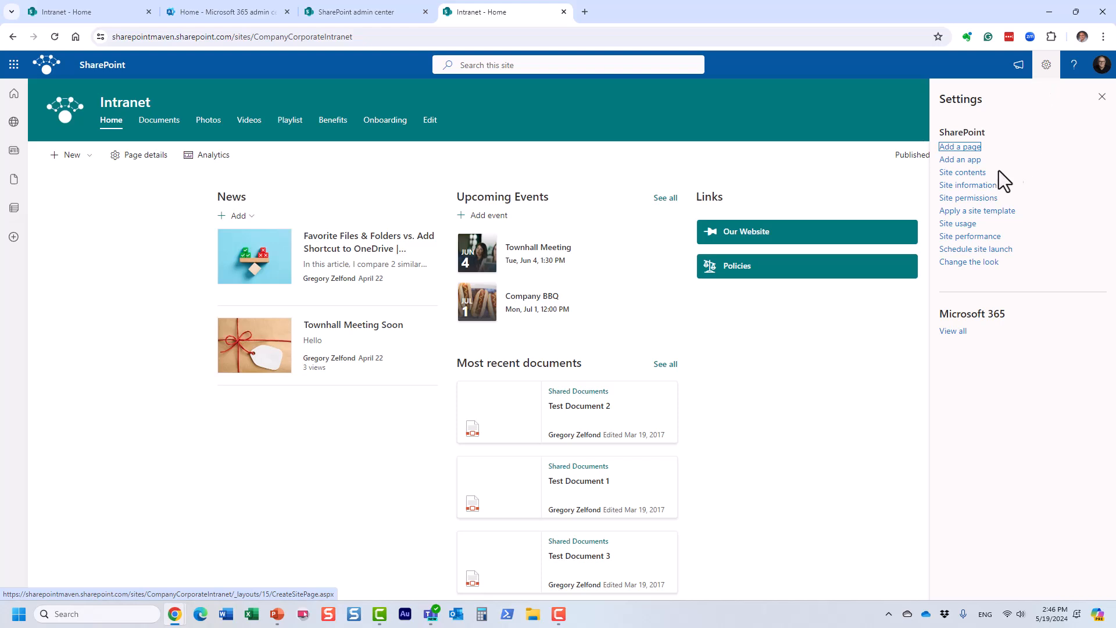
{"action": "left_click", "coordinate": [978, 173]}
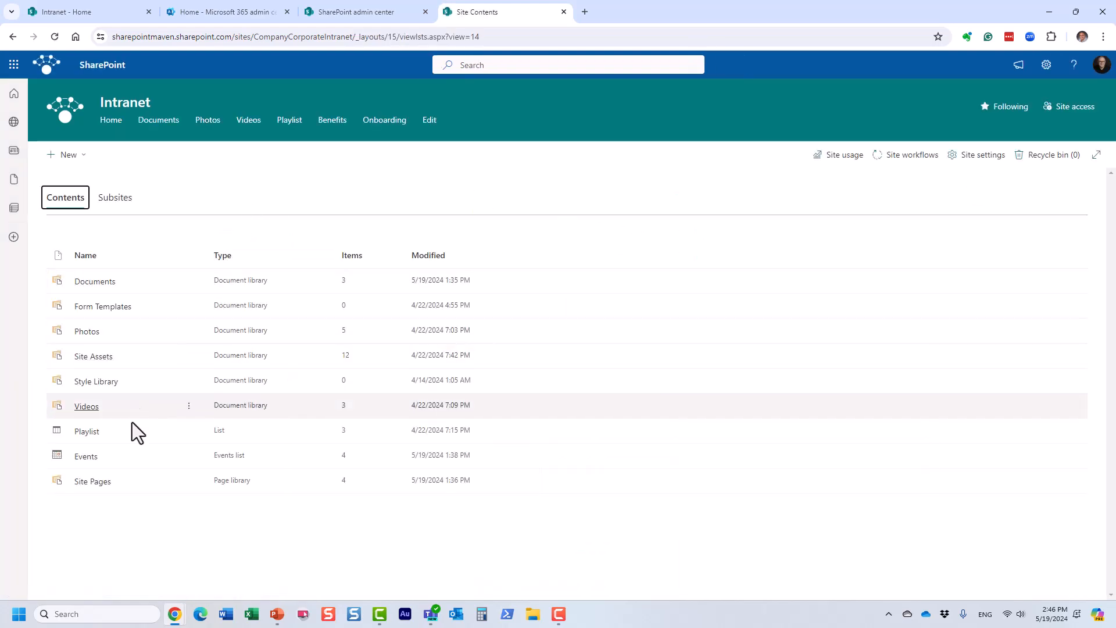
{"action": "left_click", "coordinate": [93, 481]}
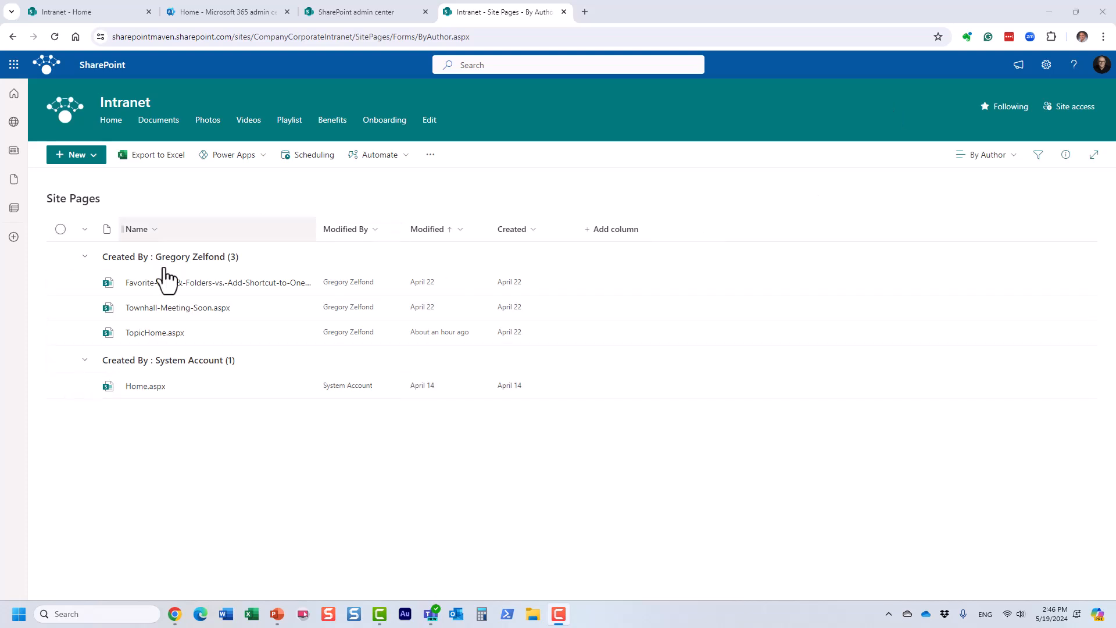
Enable audience targeting in the Site Pages library's settings and confirm the change.
{"action": "left_click", "coordinate": [1045, 67]}
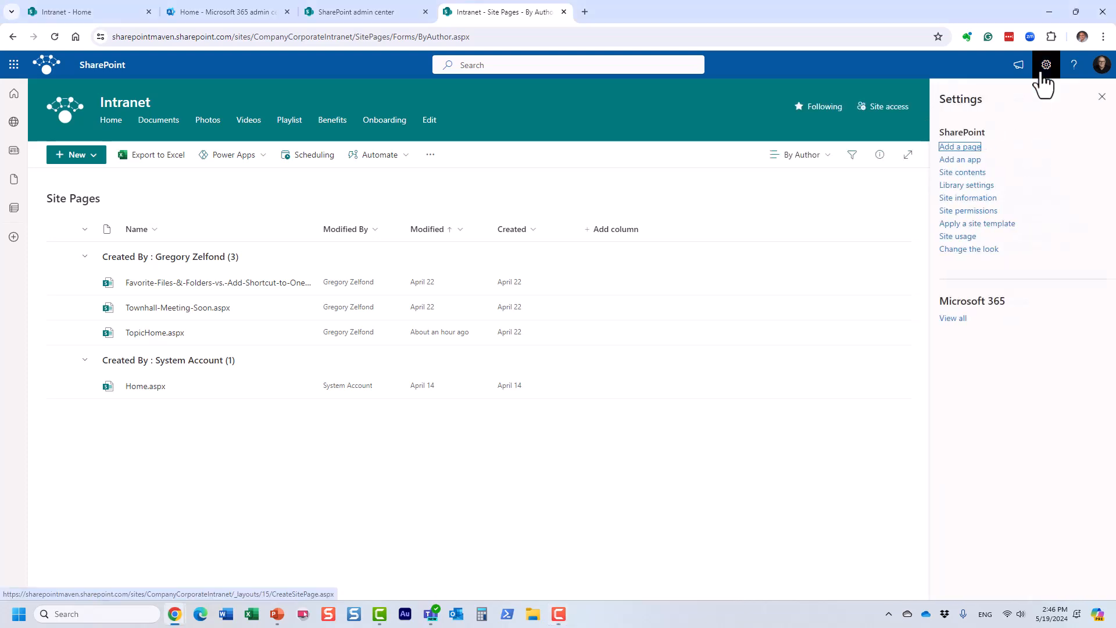
{"action": "left_click", "coordinate": [982, 186]}
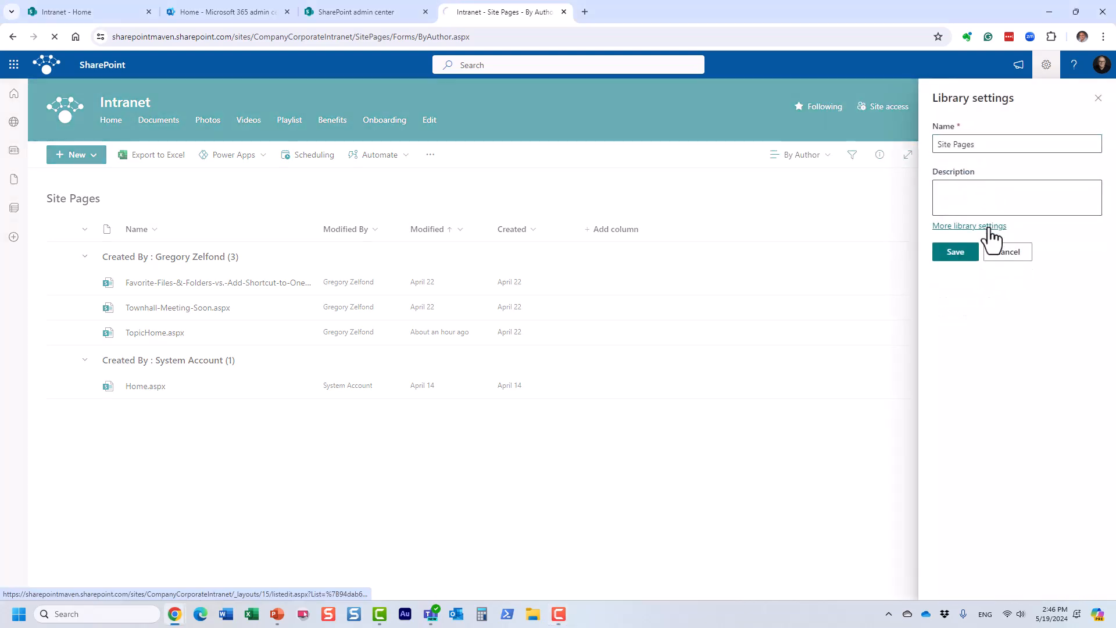
{"action": "left_click", "coordinate": [990, 227]}
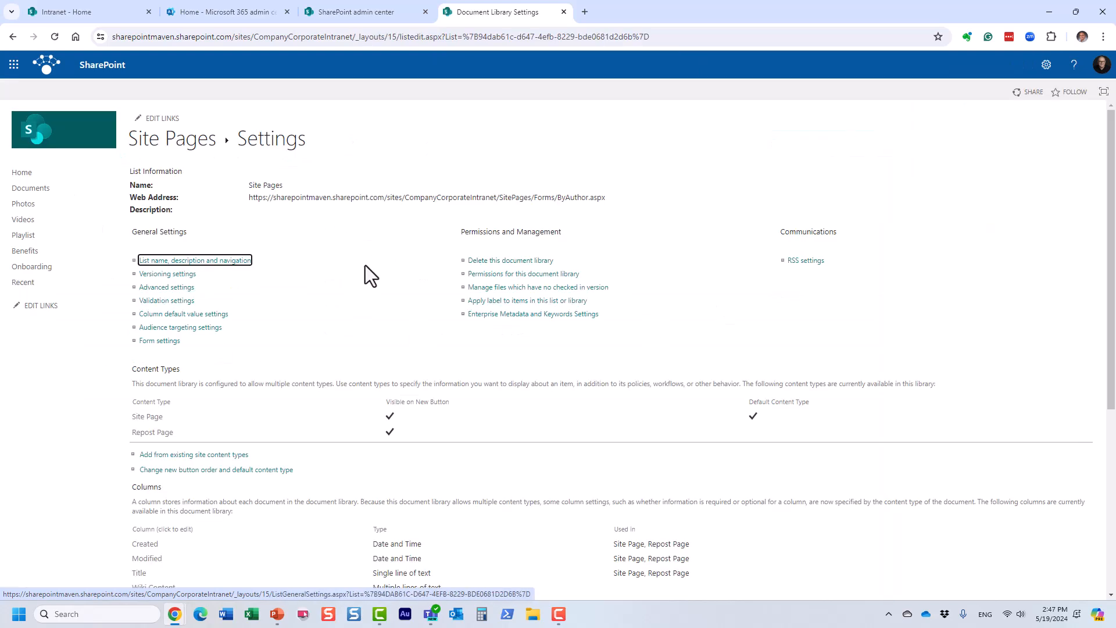
{"action": "left_click", "coordinate": [200, 329]}
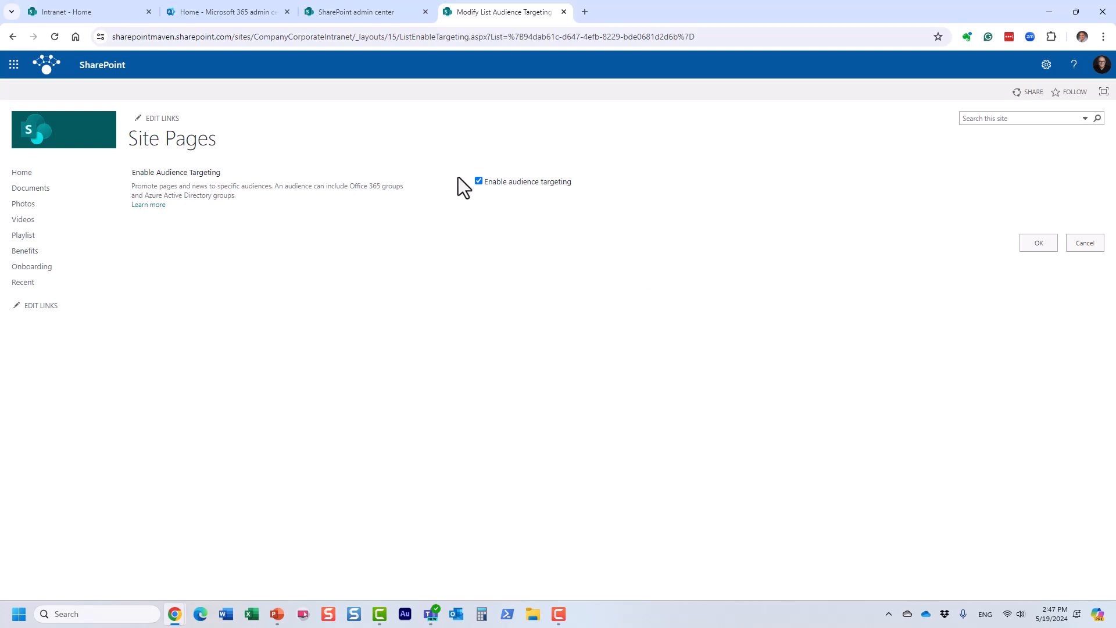
{"action": "left_click", "coordinate": [1033, 244]}
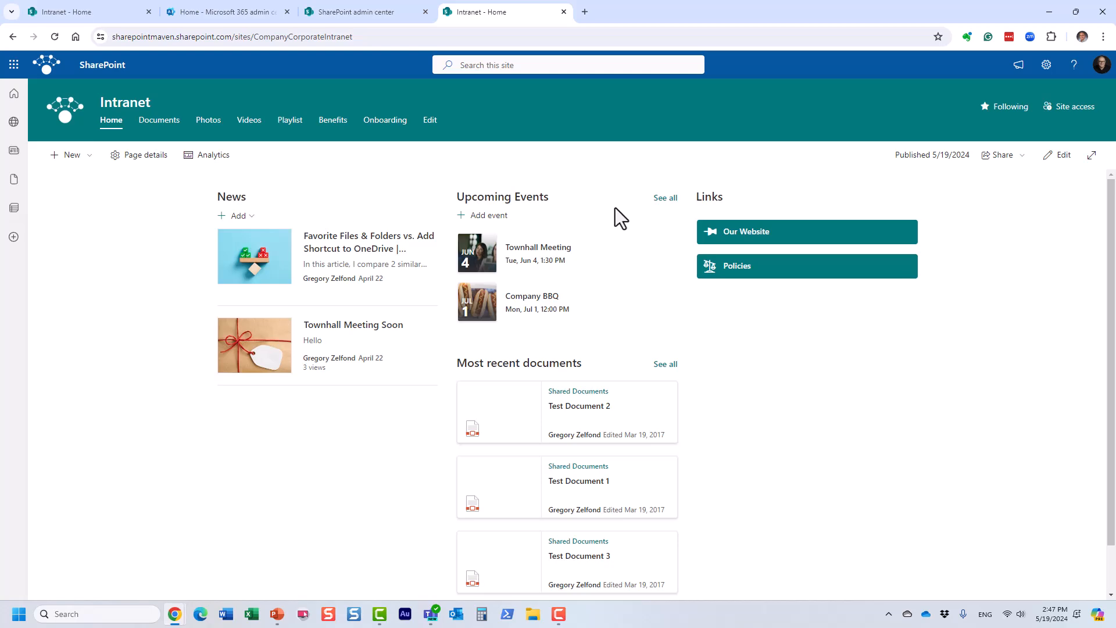
Enable audience targeting on the News web part of the Intranet home page and republish the page.
{"action": "left_click", "coordinate": [1059, 156]}
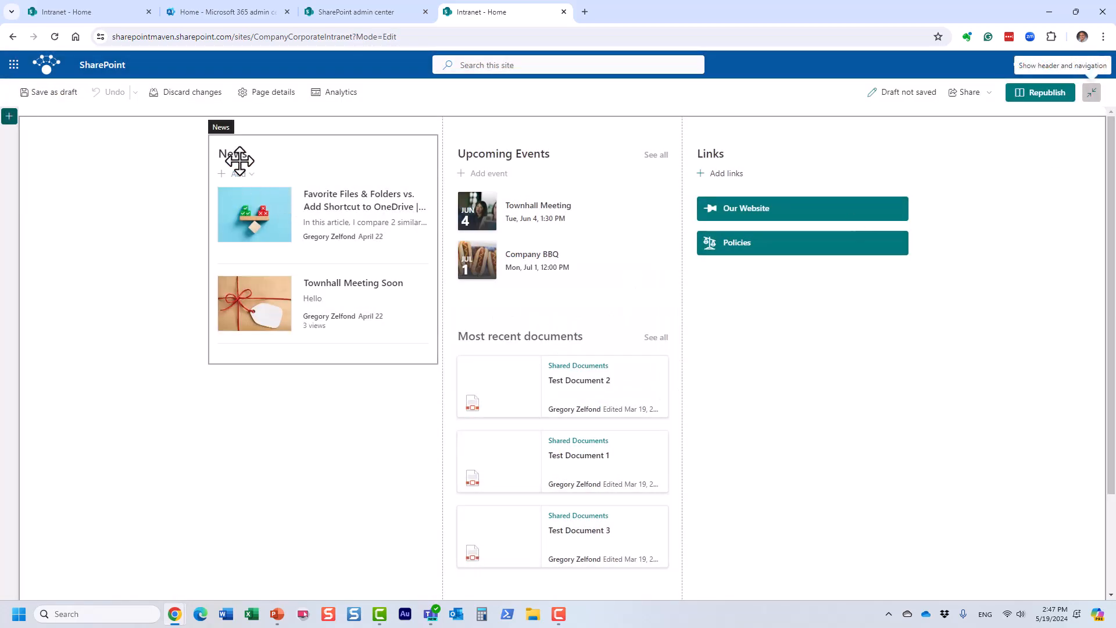
{"action": "left_click", "coordinate": [239, 161]}
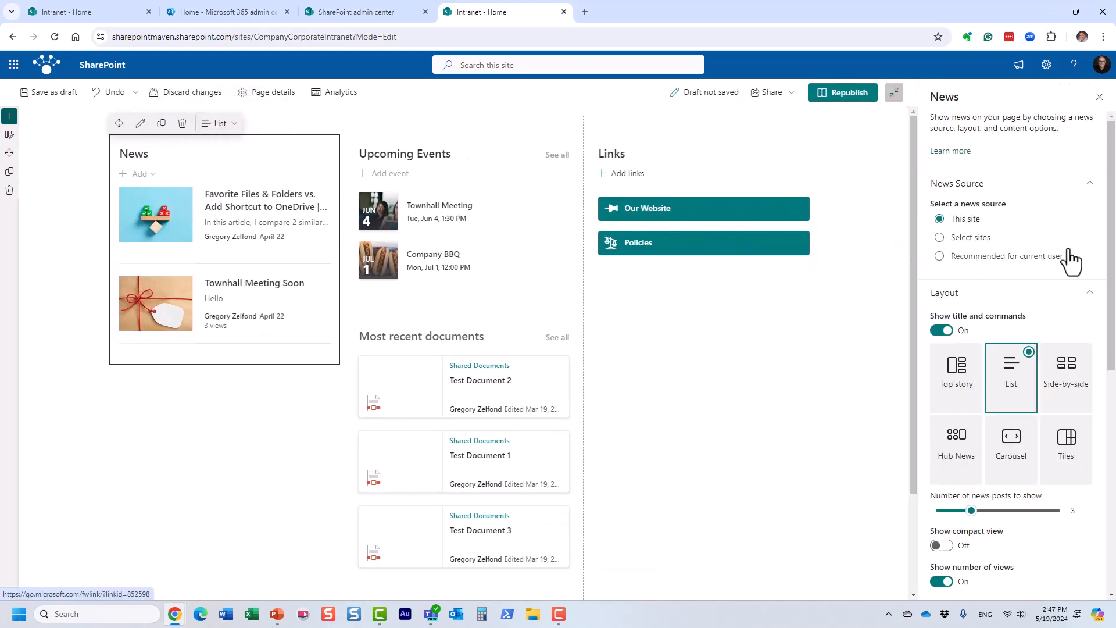
{"action": "left_click_drag", "start_coordinate": [1112, 237], "coordinate": [1112, 459]}
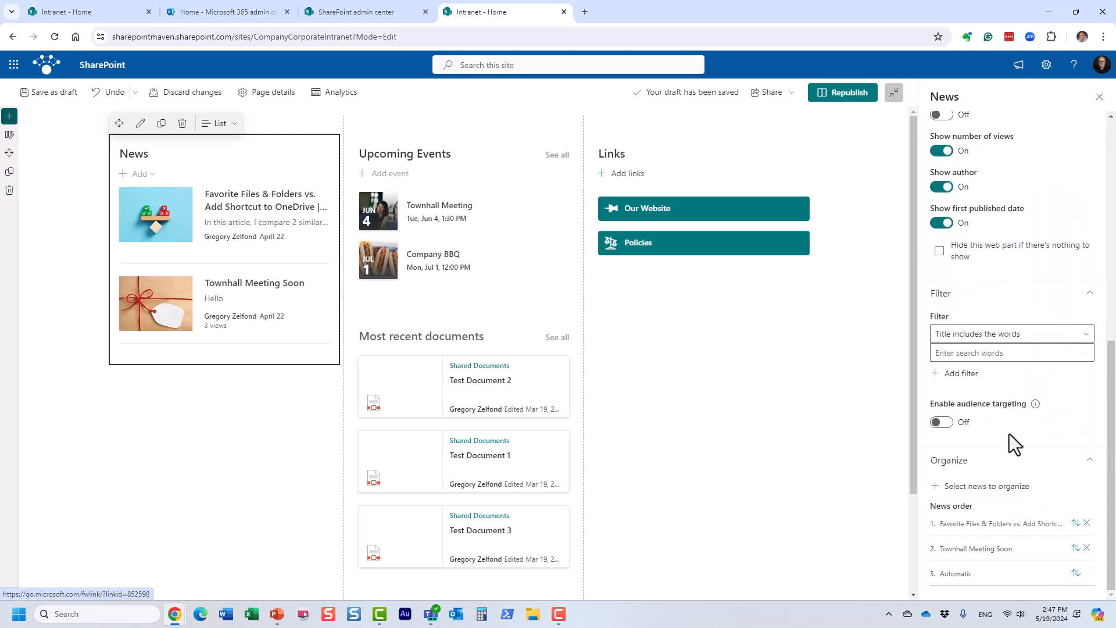
{"action": "left_click", "coordinate": [943, 423]}
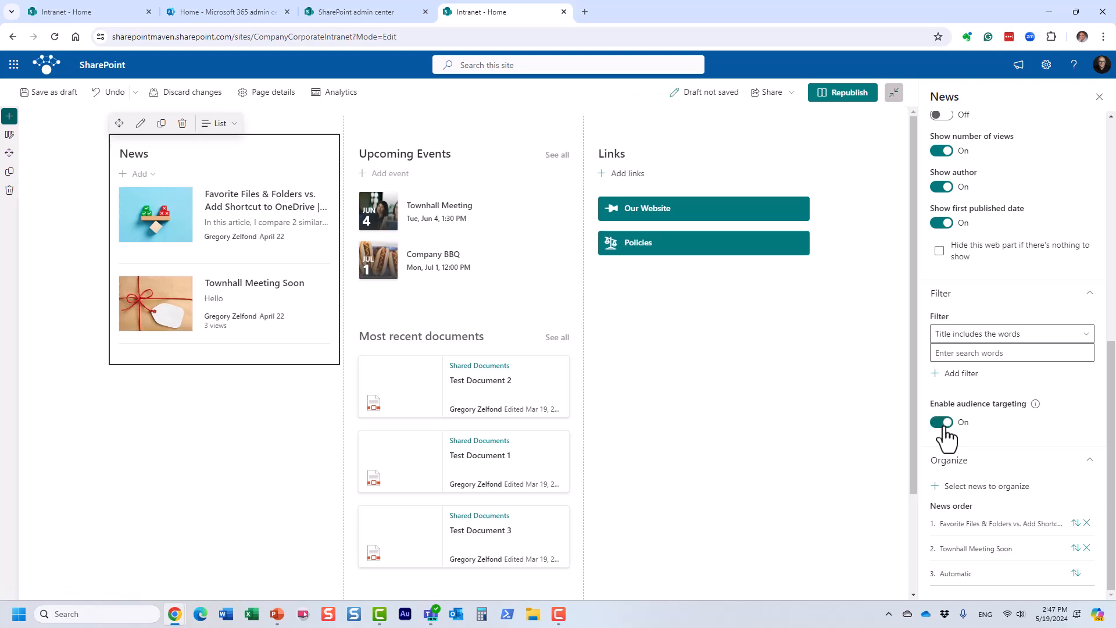
{"action": "left_click", "coordinate": [852, 95]}
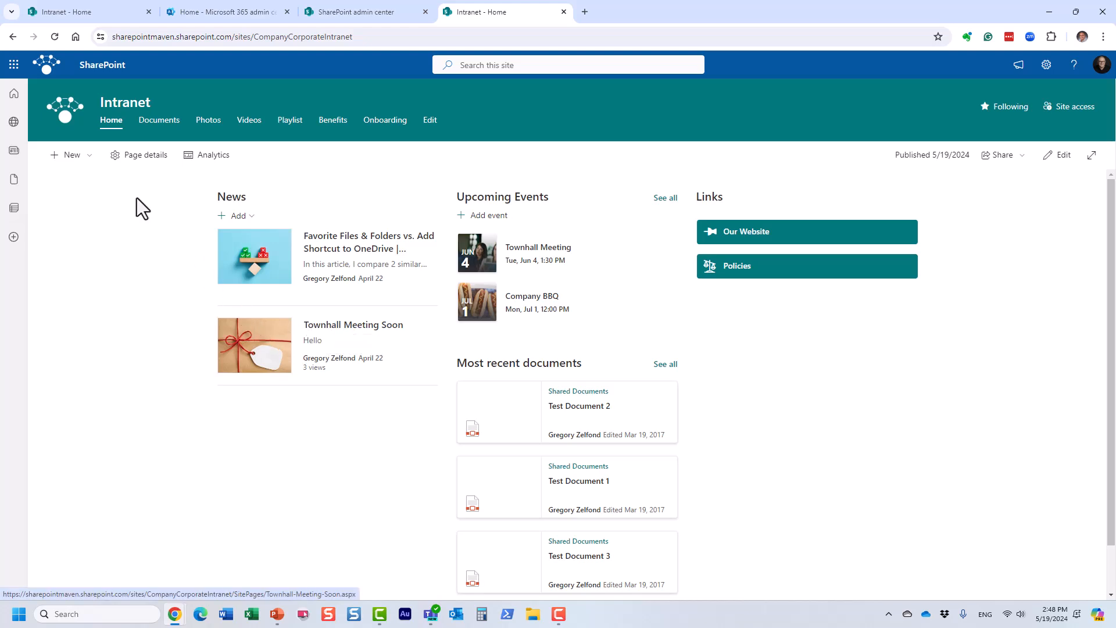
Open the Townhall Meeting Soon news post for editing and bring up the audience property in its page details.
{"action": "left_click", "coordinate": [249, 217]}
{"action": "left_click", "coordinate": [386, 183]}
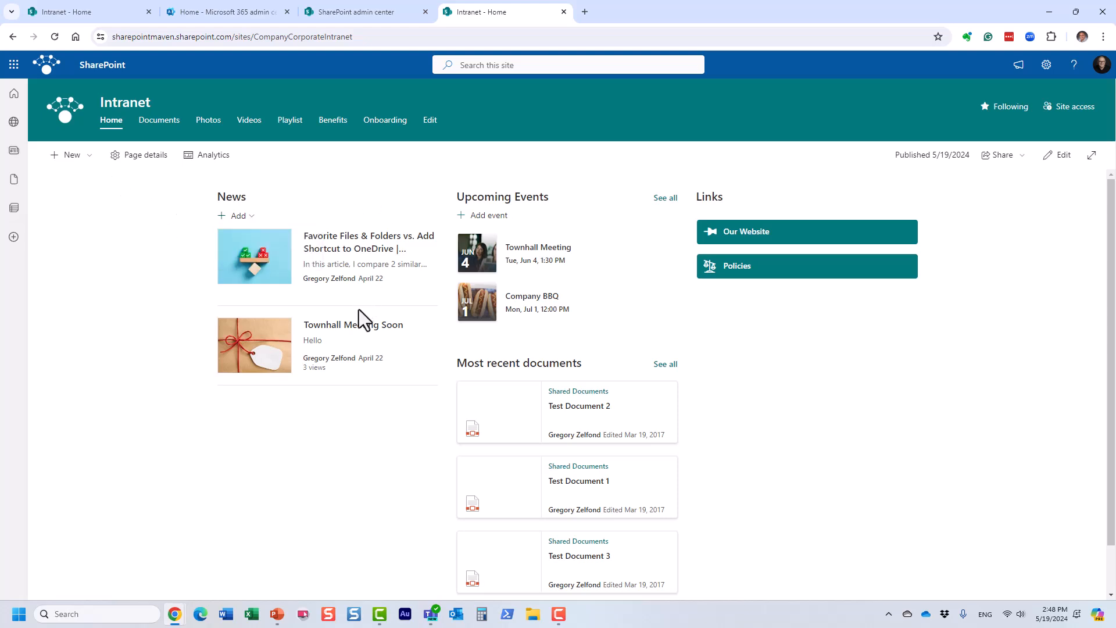
{"action": "left_click", "coordinate": [358, 328]}
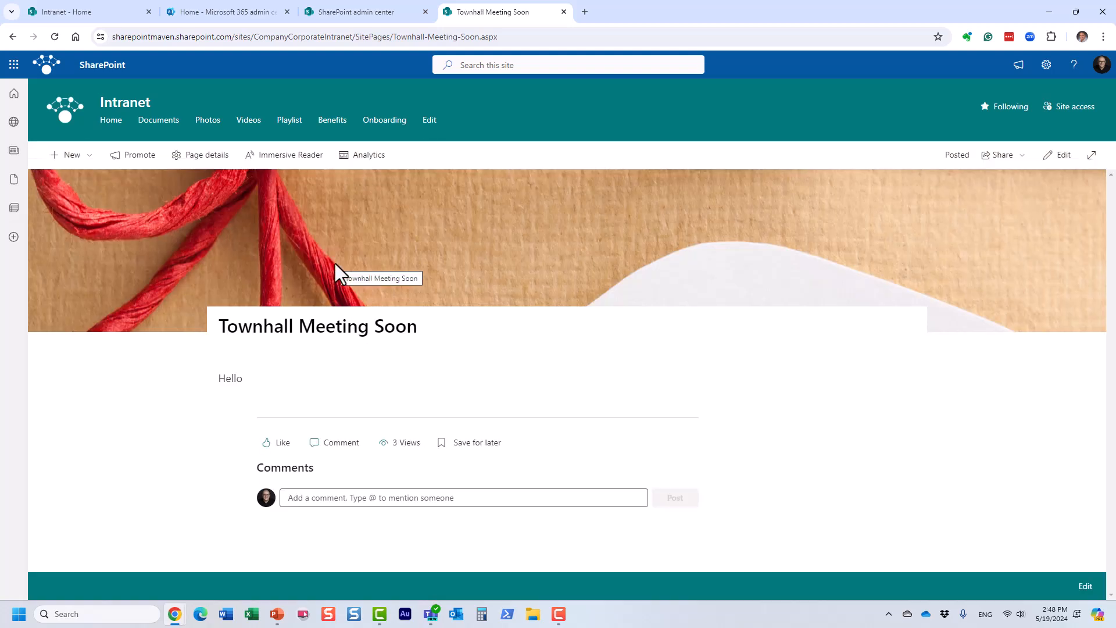
{"action": "left_click", "coordinate": [1058, 155]}
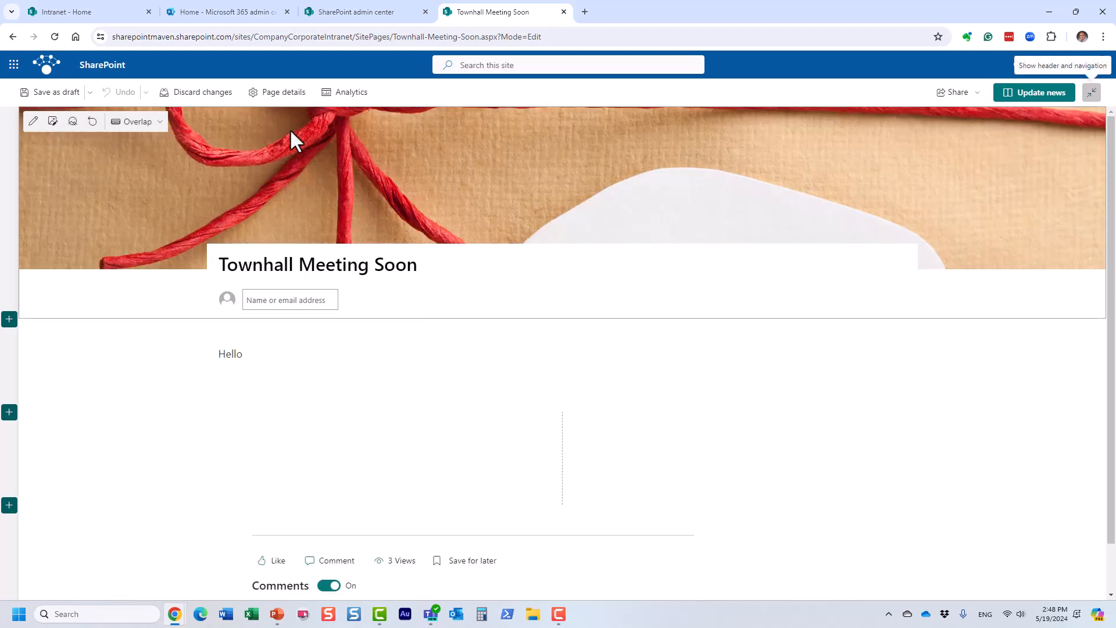
{"action": "left_click", "coordinate": [282, 94]}
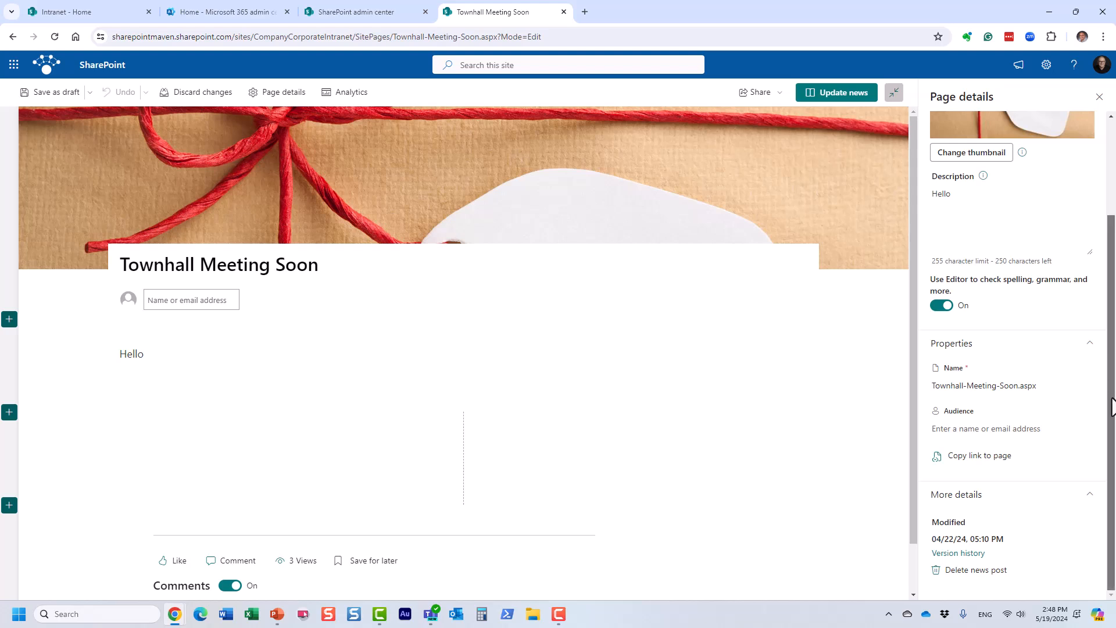
{"action": "mouse_move", "coordinate": [1112, 404]}
{"action": "left_mouse_down"}
{"action": "mouse_move", "coordinate": [1114, 271]}
{"action": "mouse_move", "coordinate": [1114, 414]}
{"action": "left_mouse_up"}
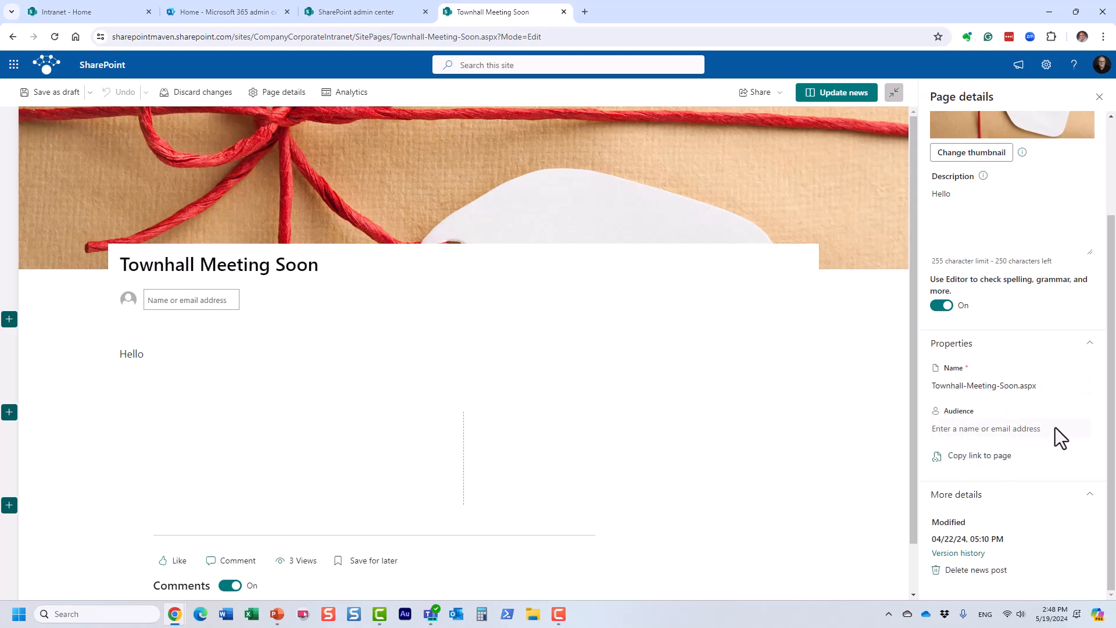
Set the Townhall Meeting Soon post's audience to Accounting Group and update the news post.
{"action": "left_click", "coordinate": [958, 430]}
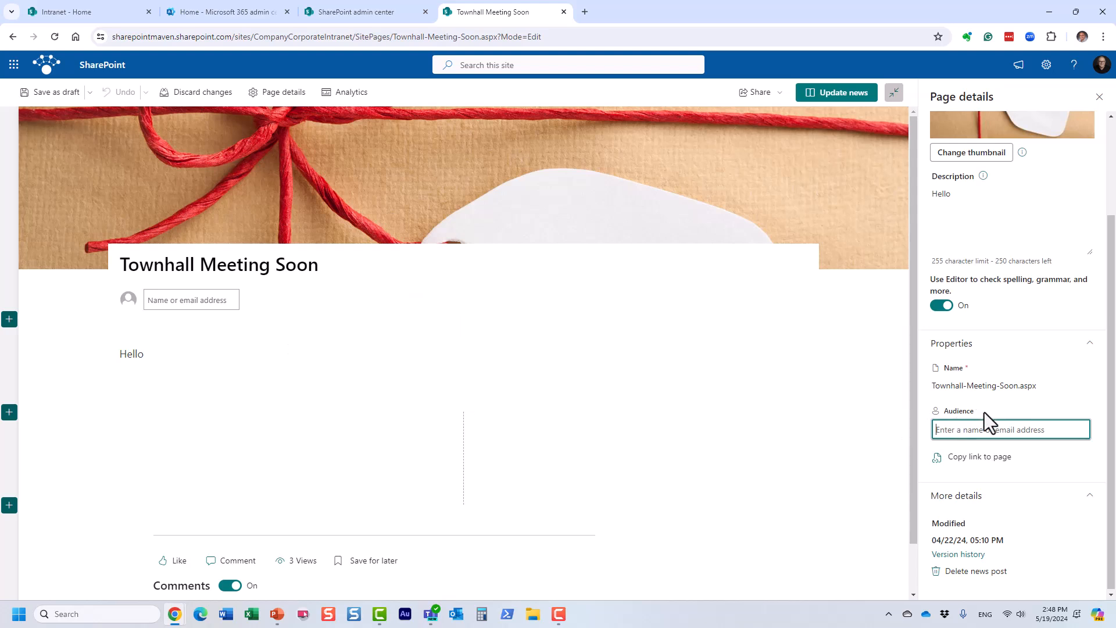
{"action": "type", "text": "accoun"}
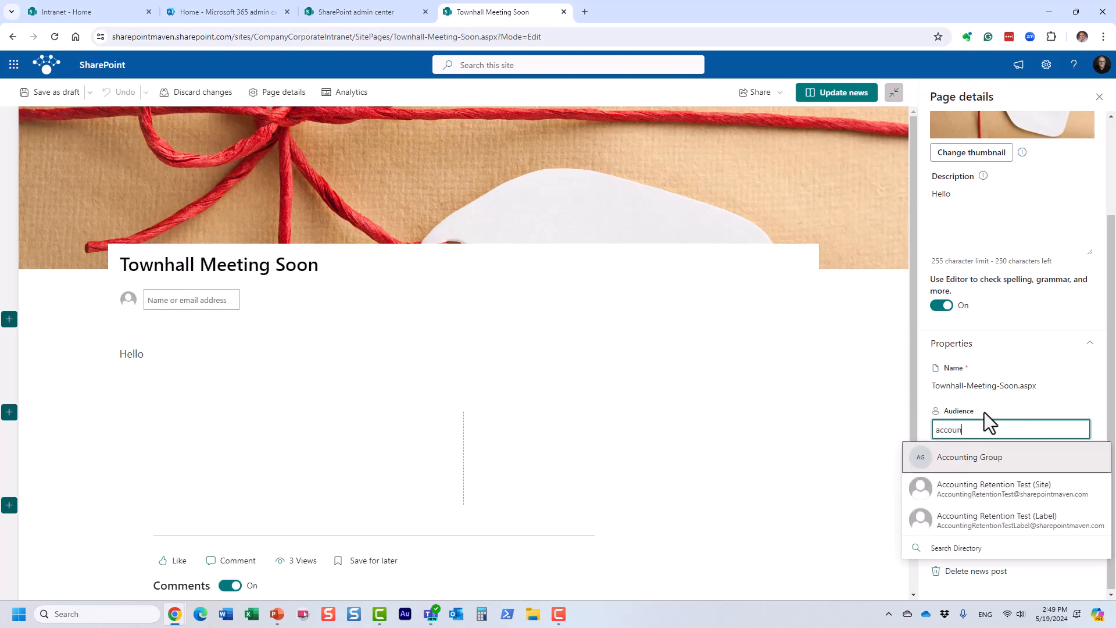
{"action": "left_click", "coordinate": [996, 459]}
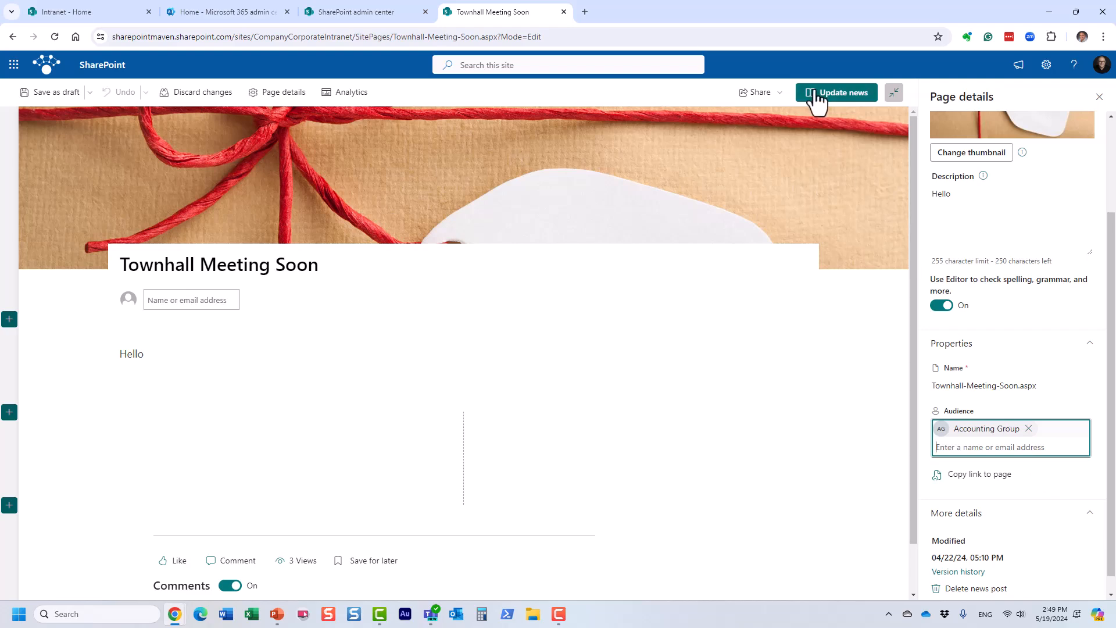
{"action": "left_click", "coordinate": [832, 93]}
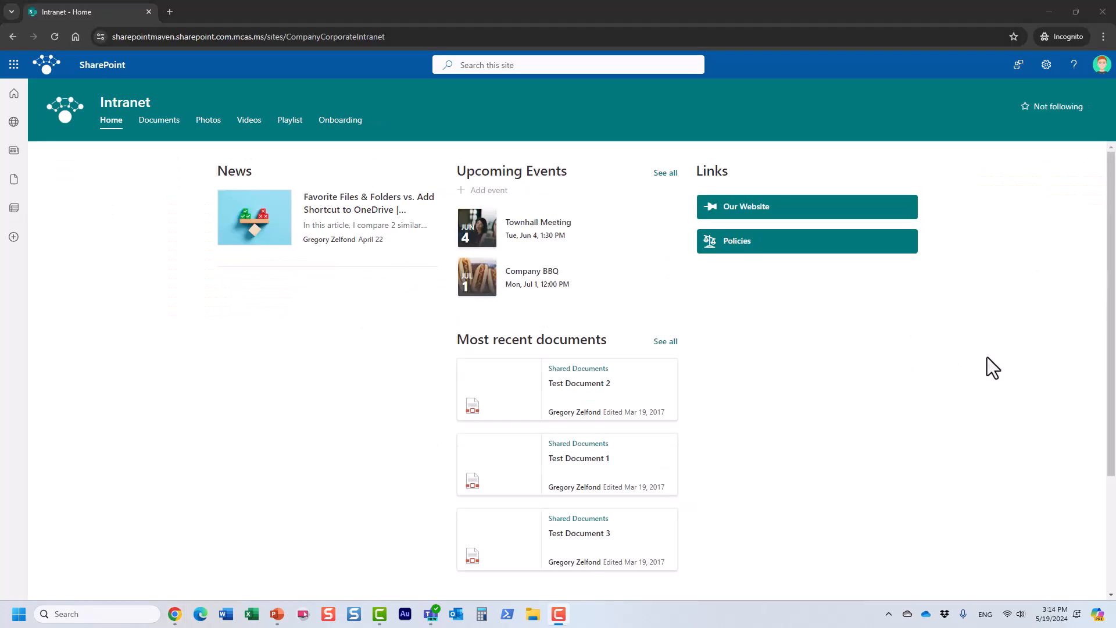
In the second session, check the signed-in account and open Townhall-Meeting-Soon.aspx from the Site Pages library.
{"action": "left_click", "coordinate": [1100, 69]}
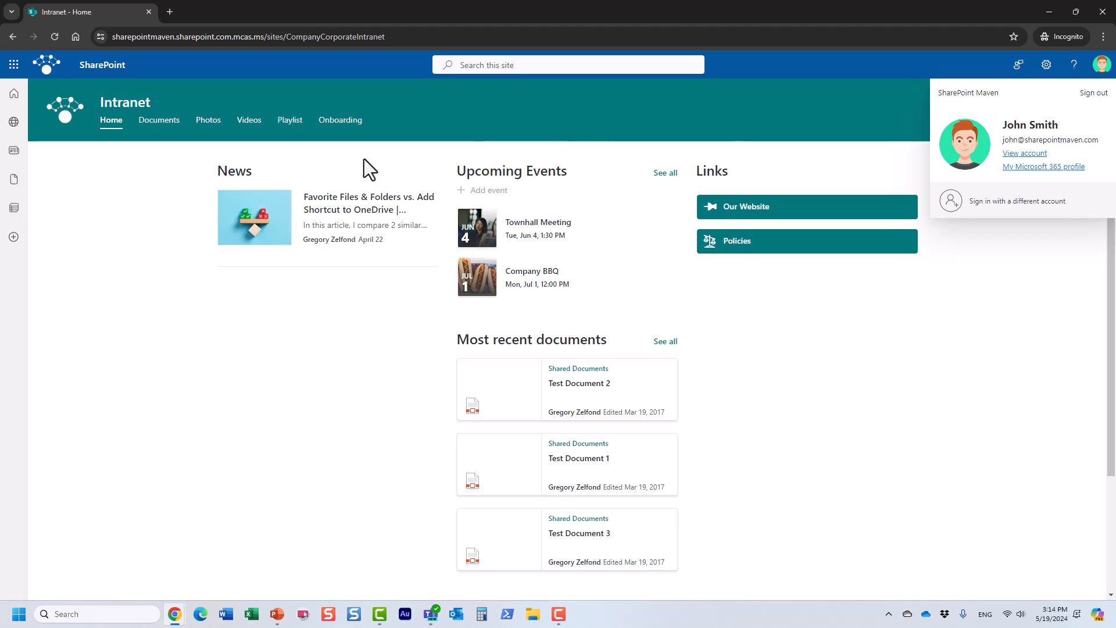
{"action": "left_click", "coordinate": [602, 136]}
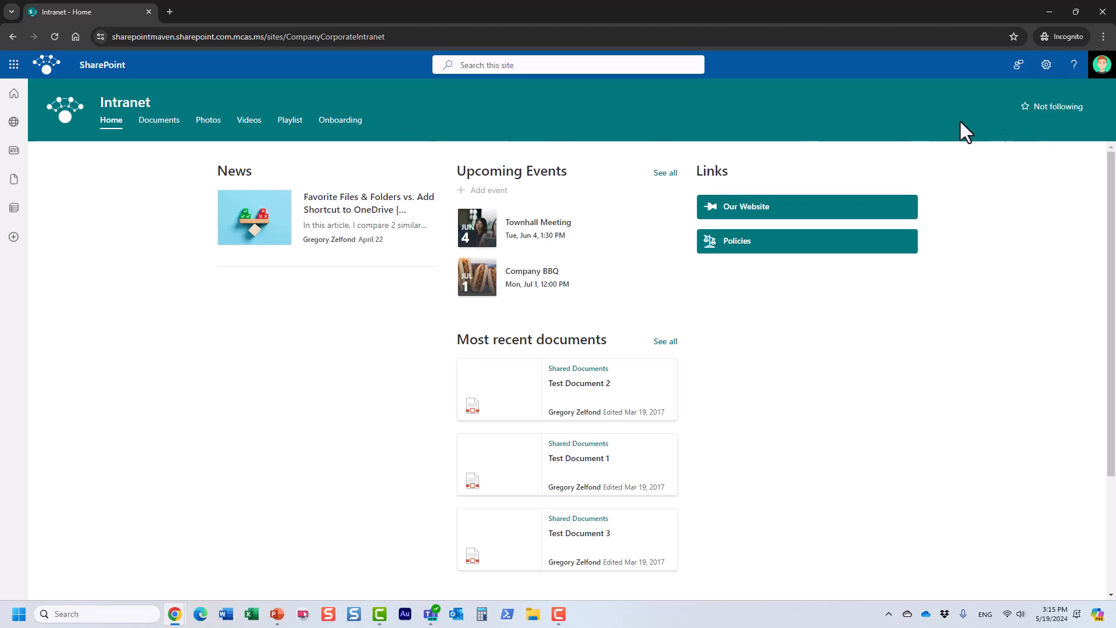
{"action": "left_click", "coordinate": [1046, 67]}
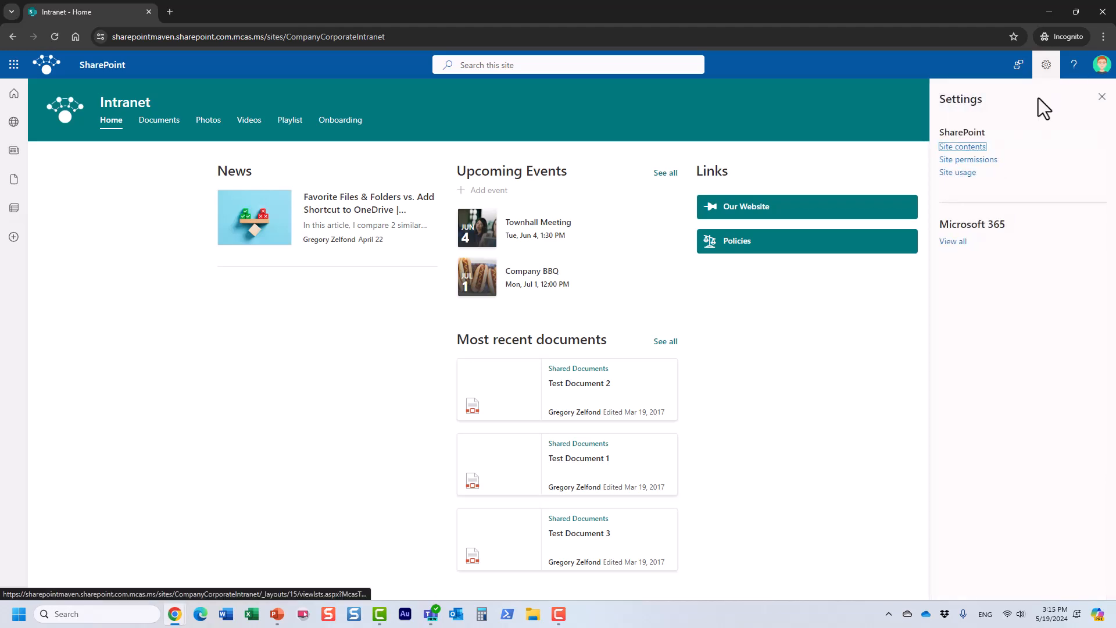
{"action": "left_click", "coordinate": [981, 150]}
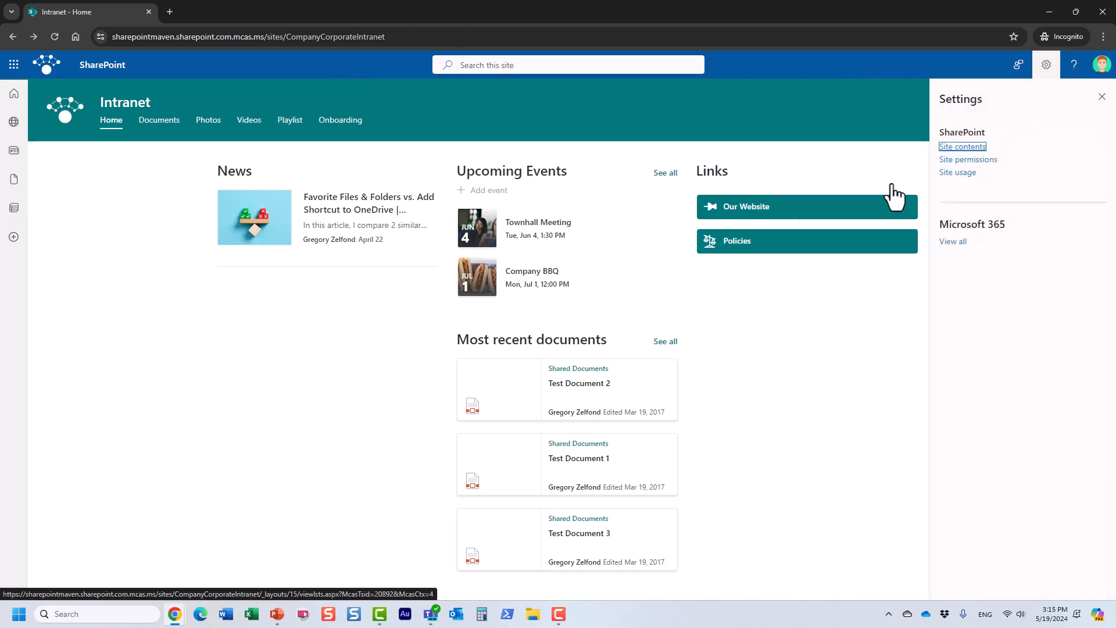
{"action": "left_click", "coordinate": [87, 488]}
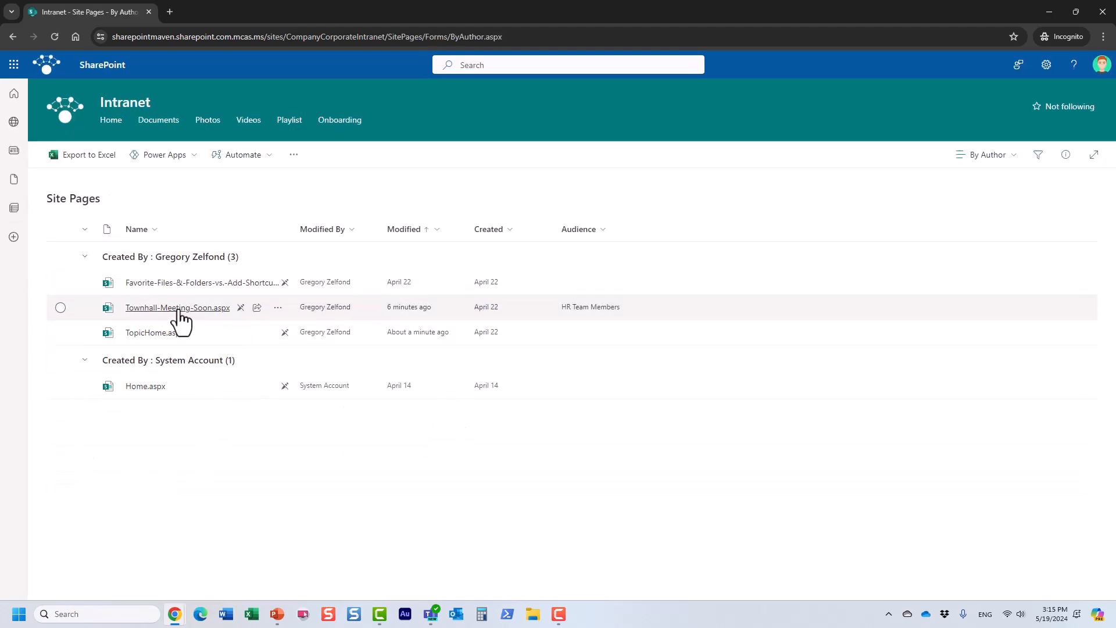
{"action": "left_click", "coordinate": [185, 318]}
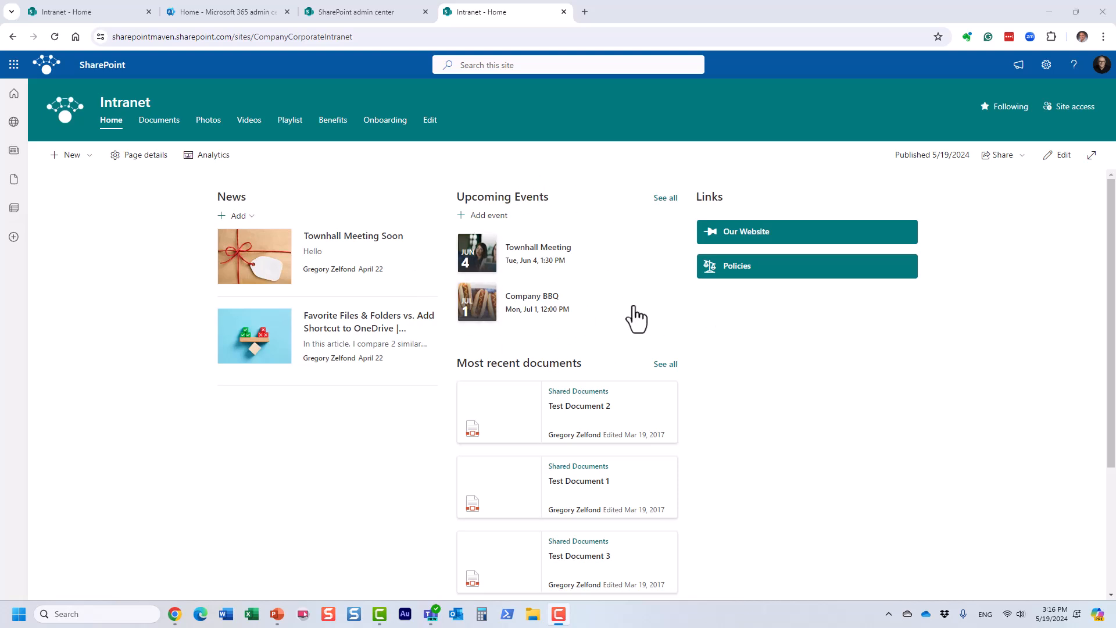
In the main session, browse the web parts available for the Intranet home page's middle column and republish the page without adding any.
{"action": "left_click", "coordinate": [1062, 154]}
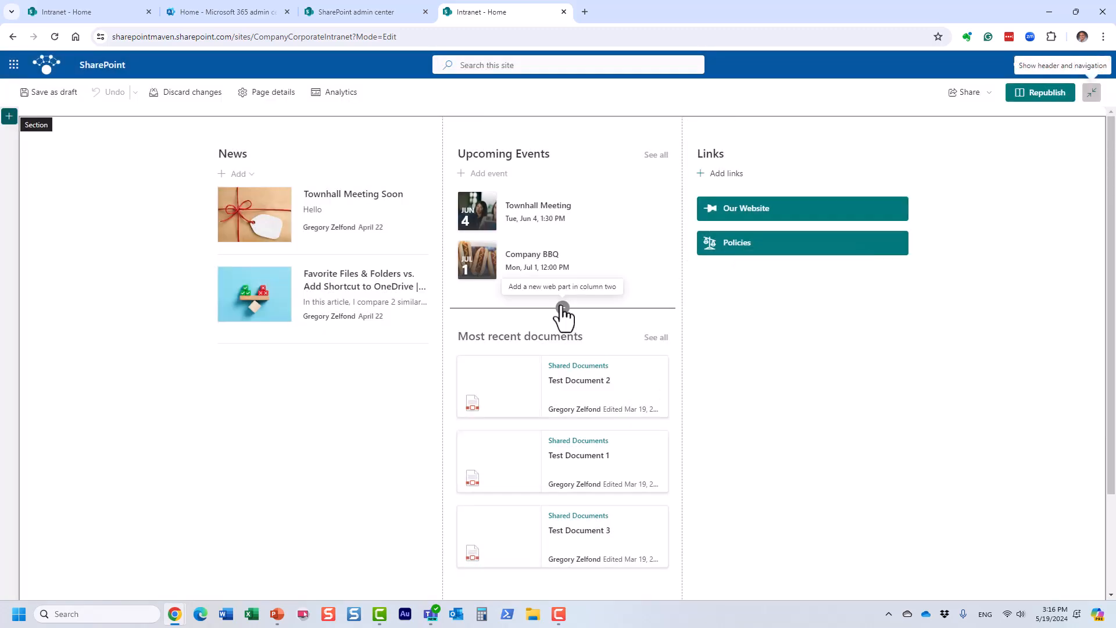
{"action": "left_click", "coordinate": [562, 307]}
{"action": "left_click_drag", "start_coordinate": [698, 393], "coordinate": [696, 472]}
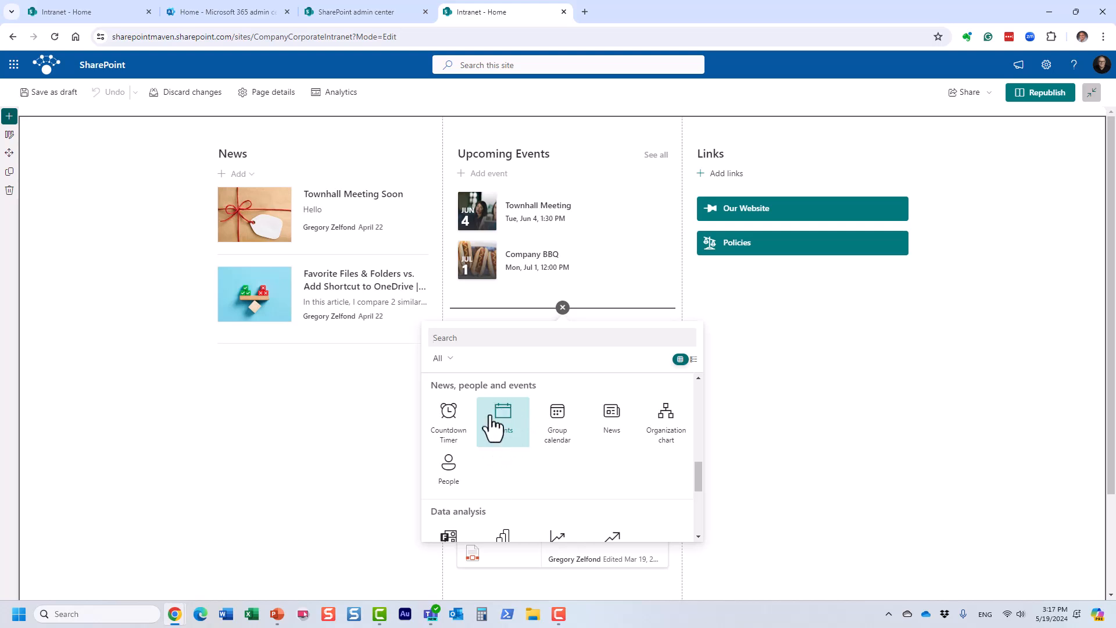
{"action": "left_click", "coordinate": [764, 372]}
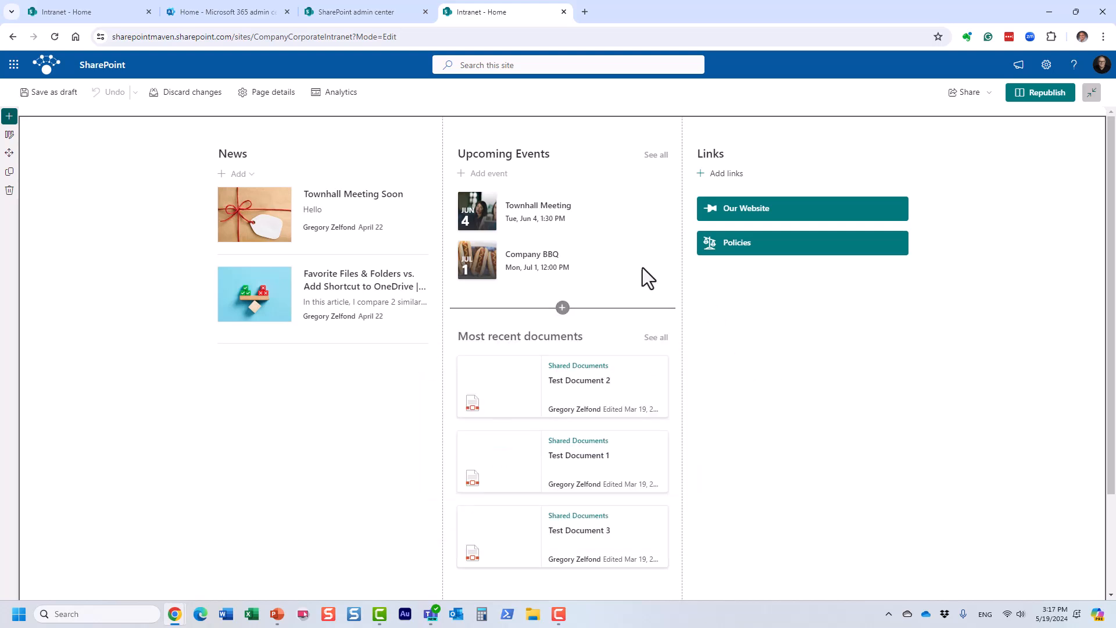
{"action": "left_click", "coordinate": [1036, 97]}
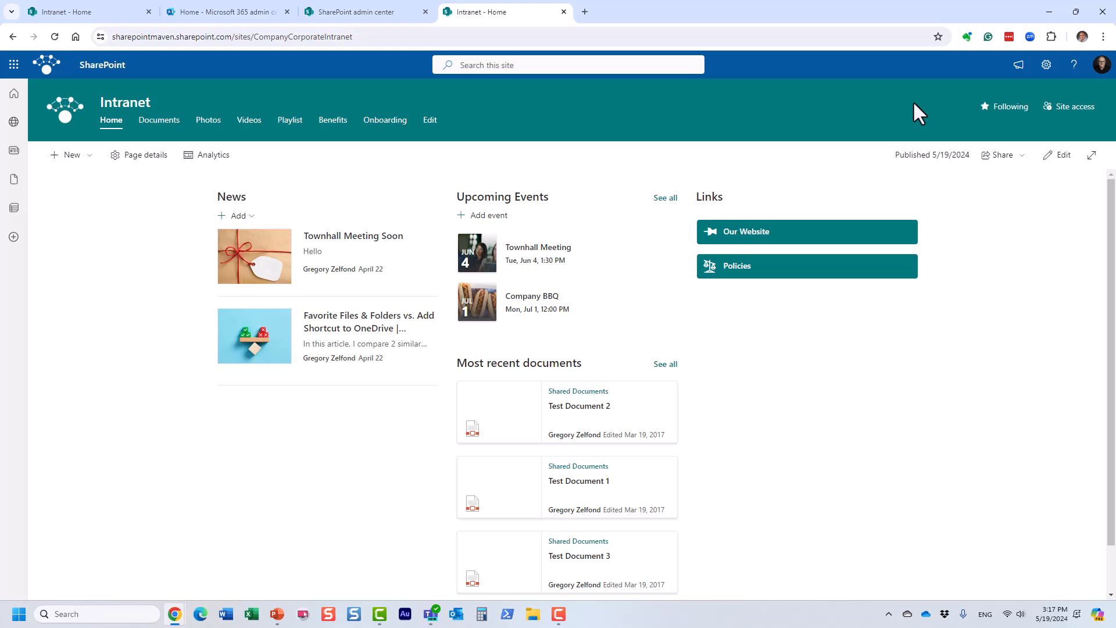
Open the Events list from the Intranet site contents to view its calendar, and return to the site contents.
{"action": "left_click", "coordinate": [1046, 65]}
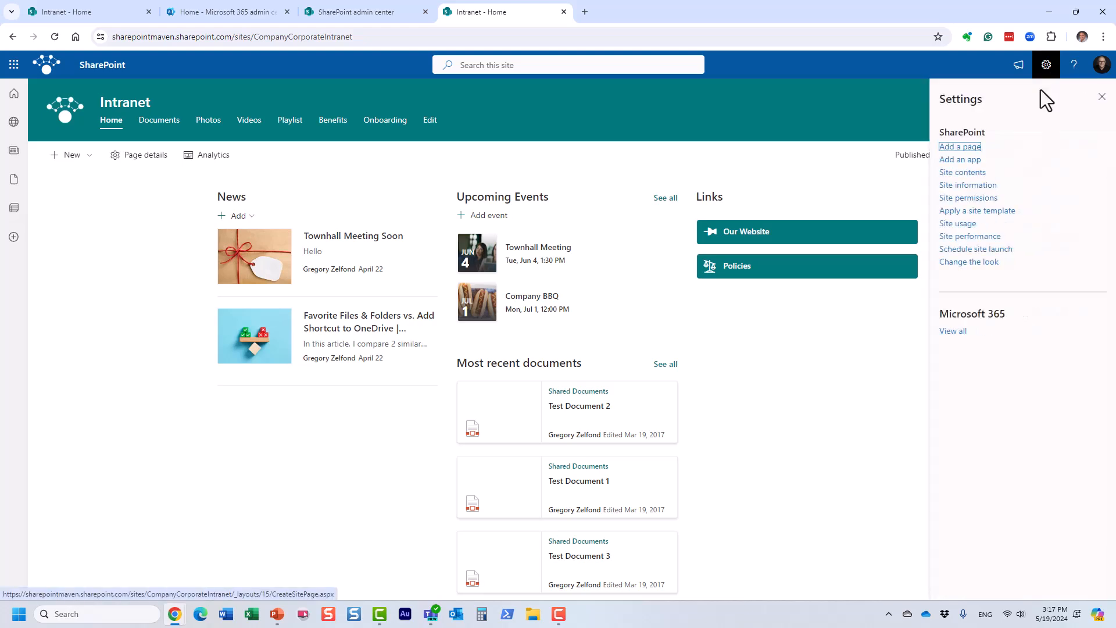
{"action": "left_click", "coordinate": [981, 174]}
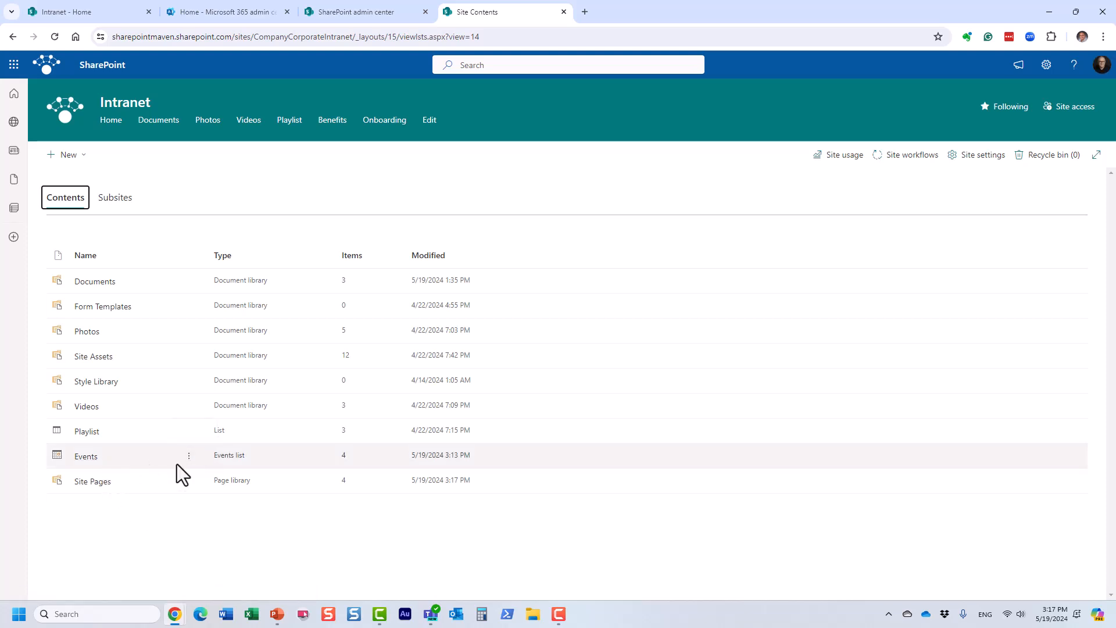
{"action": "left_click", "coordinate": [81, 458]}
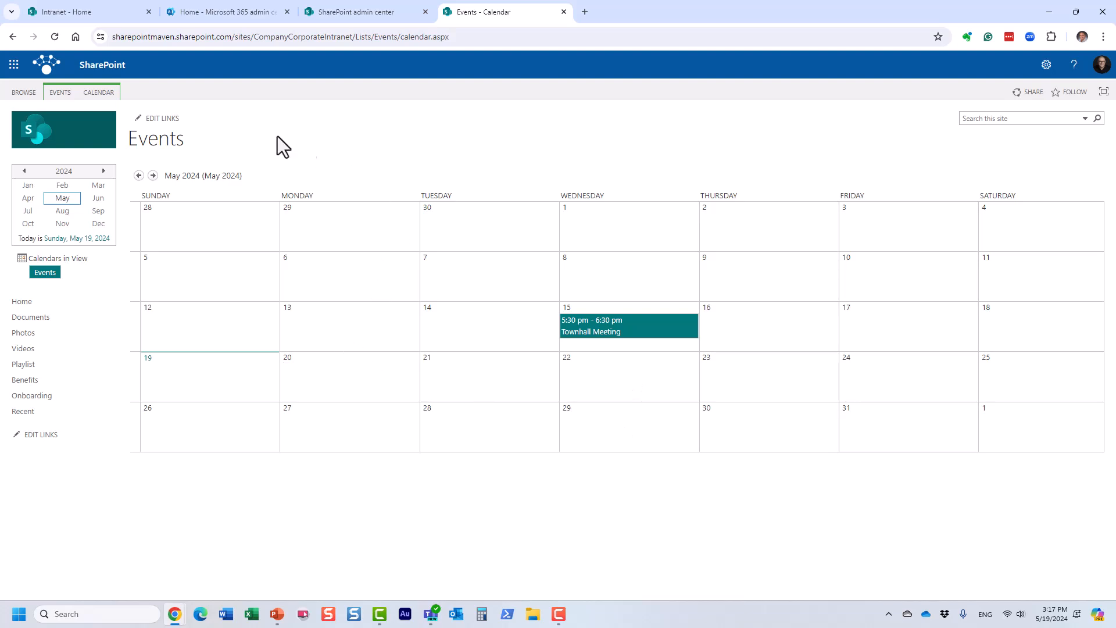
{"action": "left_click", "coordinate": [12, 36]}
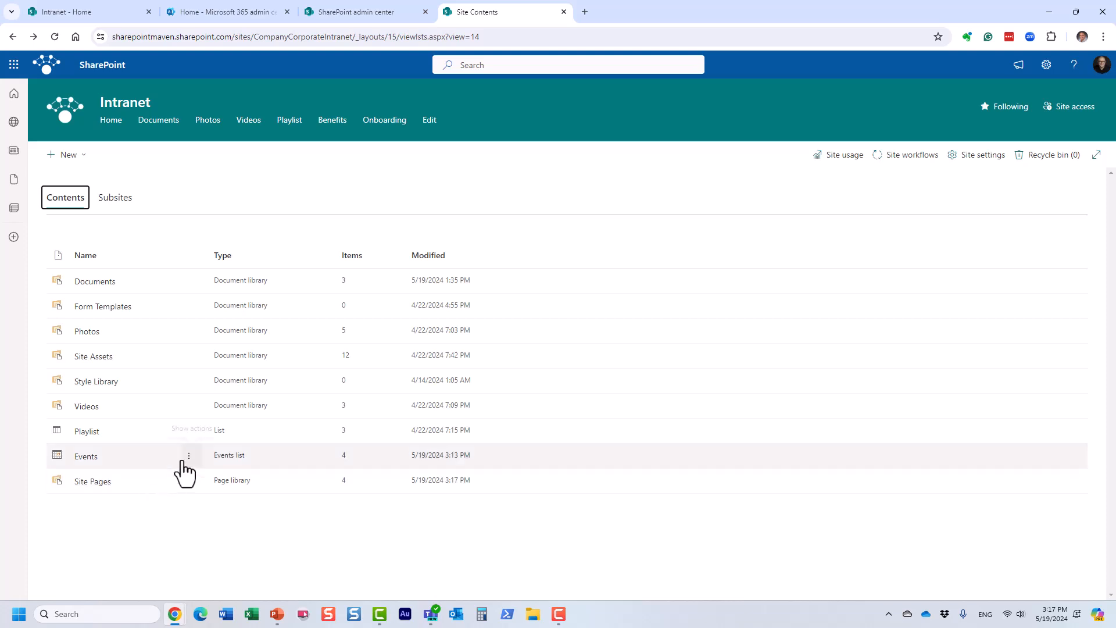
Enable audience targeting in the Events list's settings and confirm the change.
{"action": "left_click", "coordinate": [189, 456]}
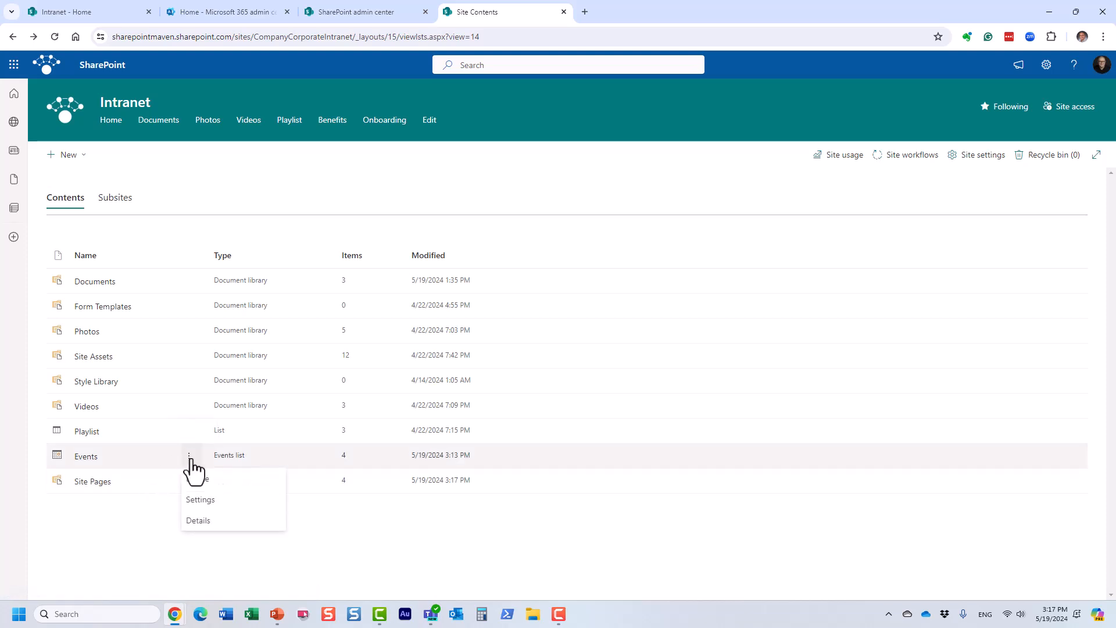
{"action": "left_click", "coordinate": [214, 501]}
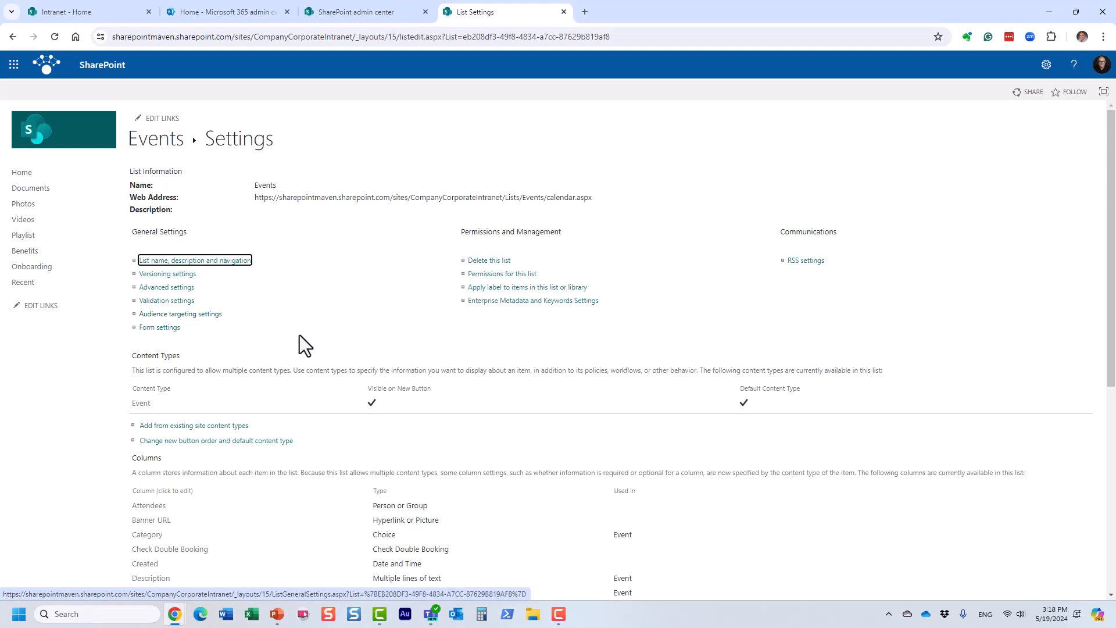
{"action": "left_click", "coordinate": [210, 316]}
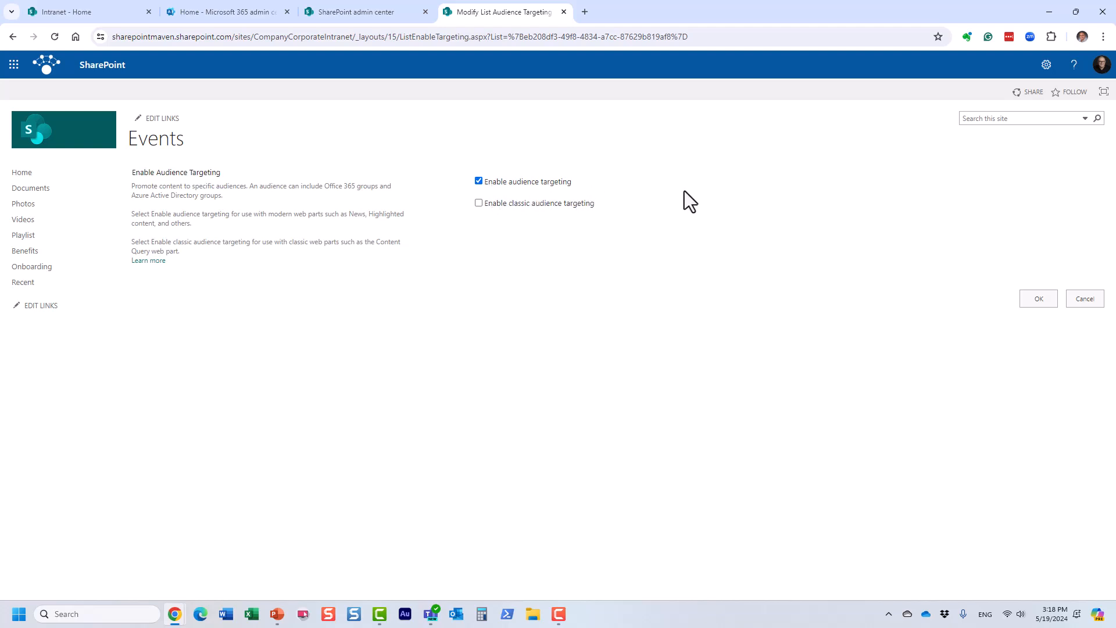
{"action": "left_click", "coordinate": [1039, 298]}
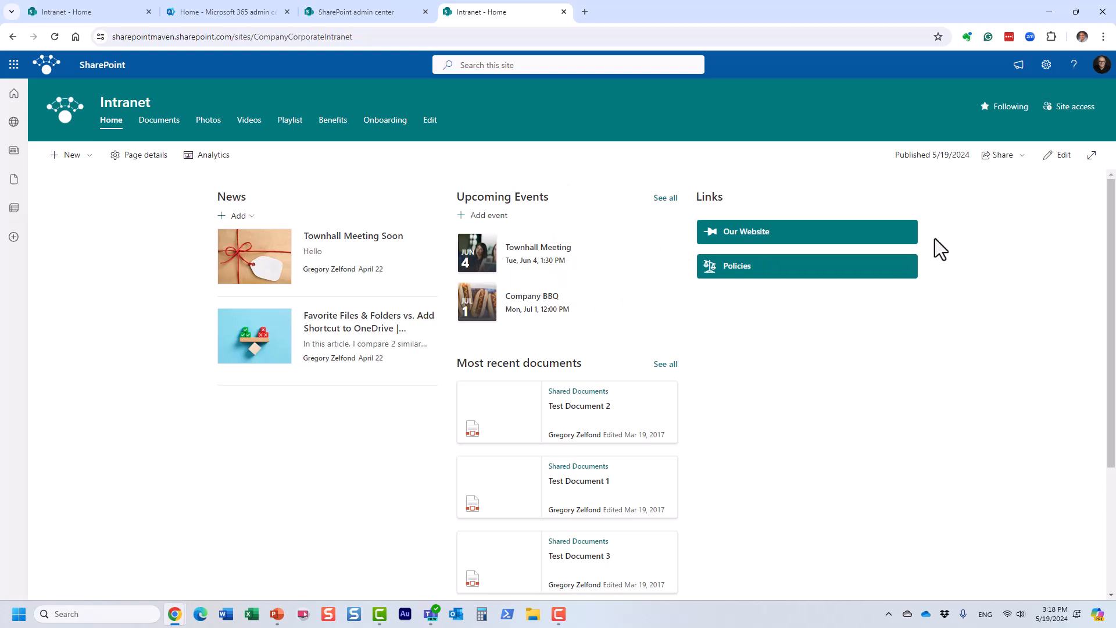
Enable audience targeting on the Upcoming Events web part of the Intranet home page and republish the page.
{"action": "left_click", "coordinate": [1062, 155]}
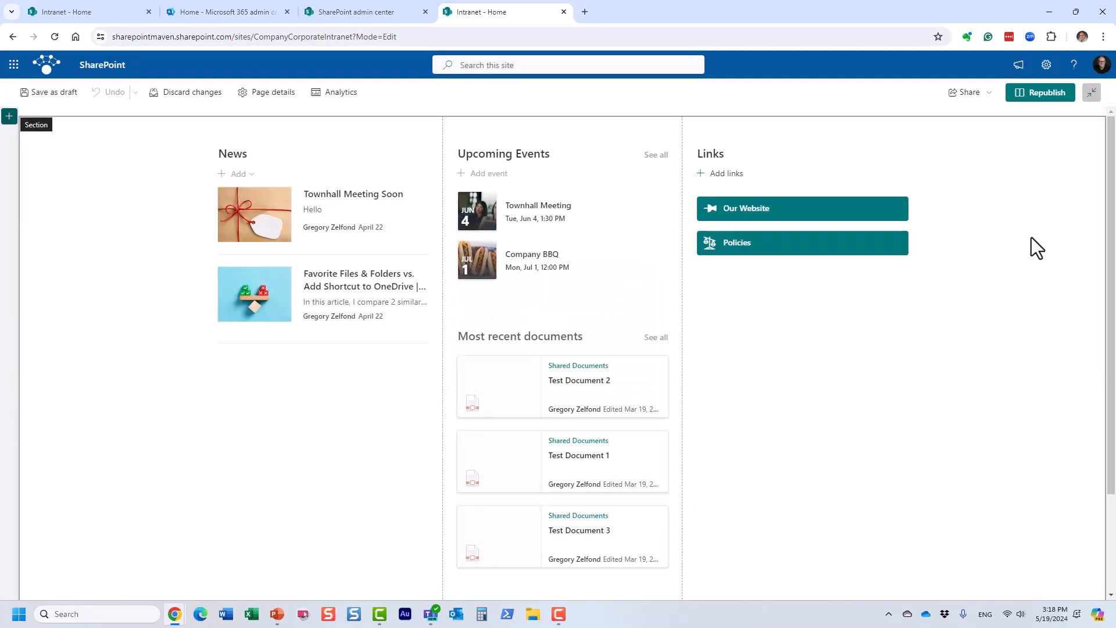
{"action": "left_click", "coordinate": [479, 124]}
{"action": "scroll", "coordinate": [1011, 312], "scroll_direction": "down", "scroll_amount": 1}
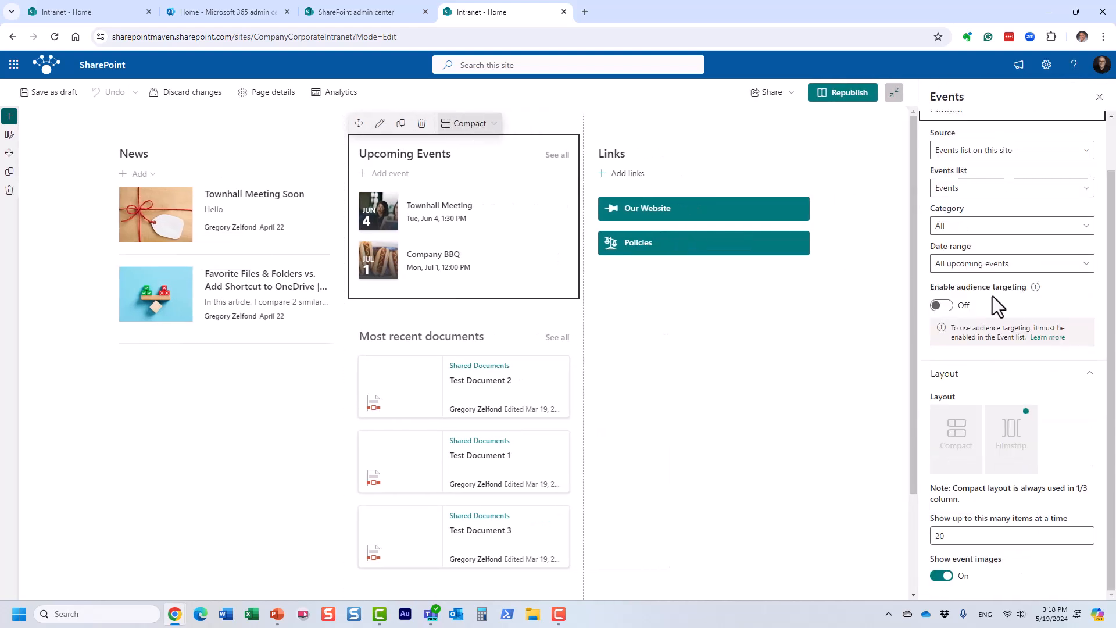
{"action": "left_click", "coordinate": [942, 306]}
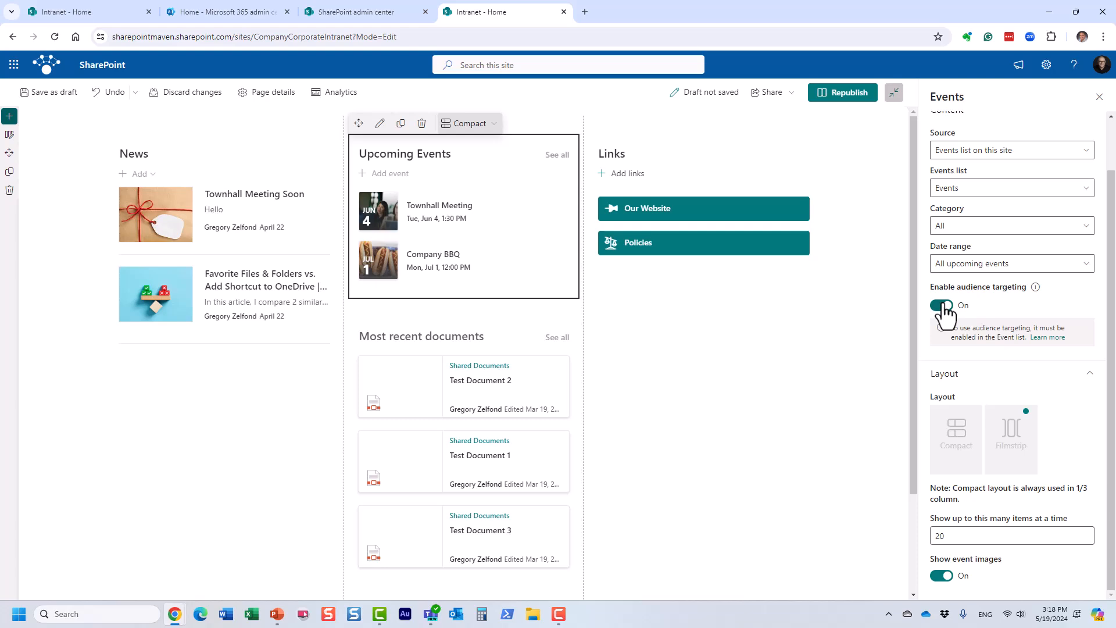
{"action": "left_click", "coordinate": [860, 95]}
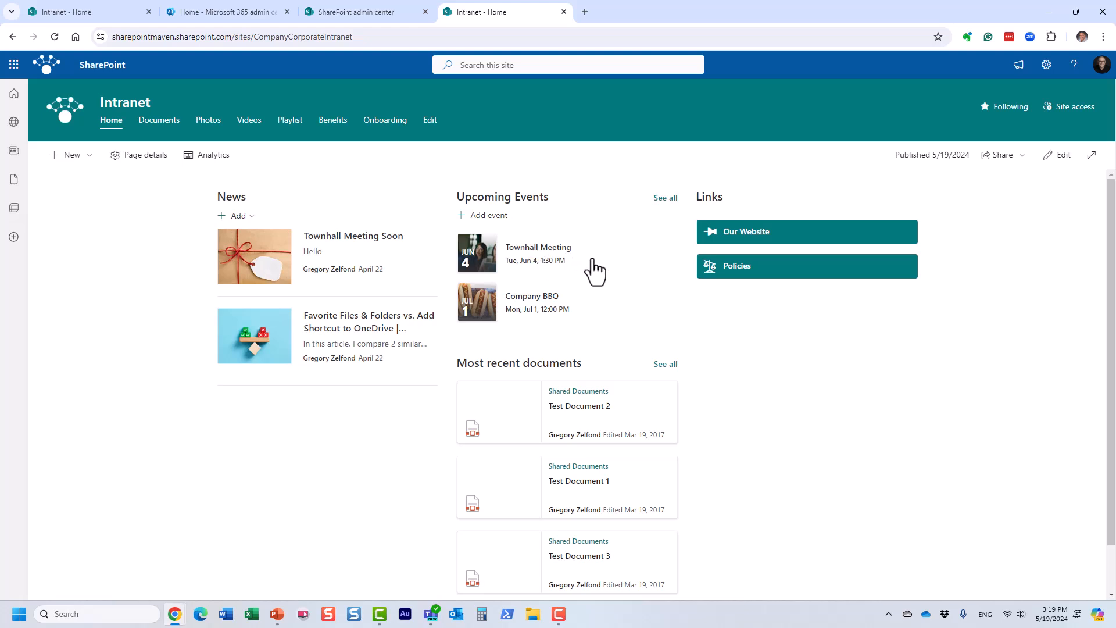
Open the Townhall Meeting event from Upcoming Events for editing and go to its Audience field.
{"action": "left_click", "coordinate": [551, 249]}
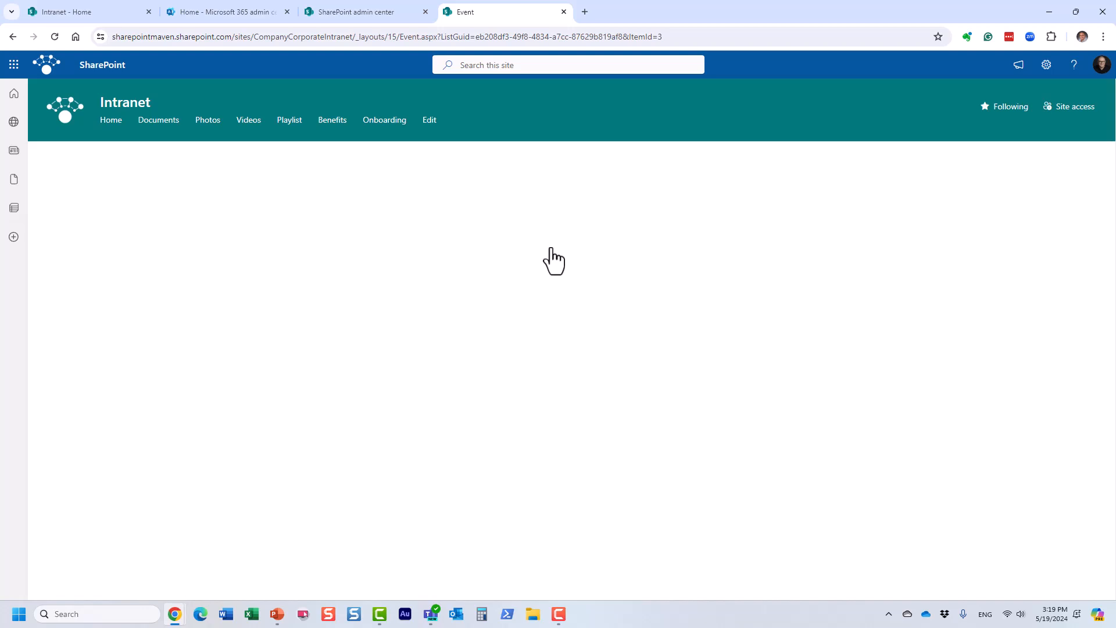
{"action": "left_click", "coordinate": [1058, 155]}
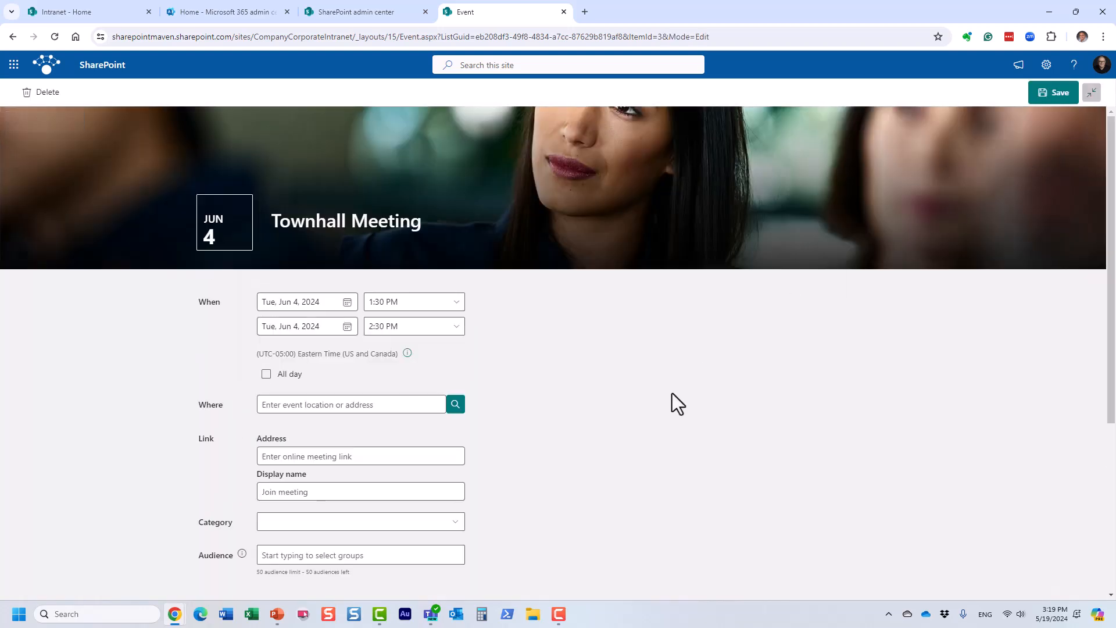
{"action": "scroll", "coordinate": [658, 406], "scroll_direction": "down", "scroll_amount": 3}
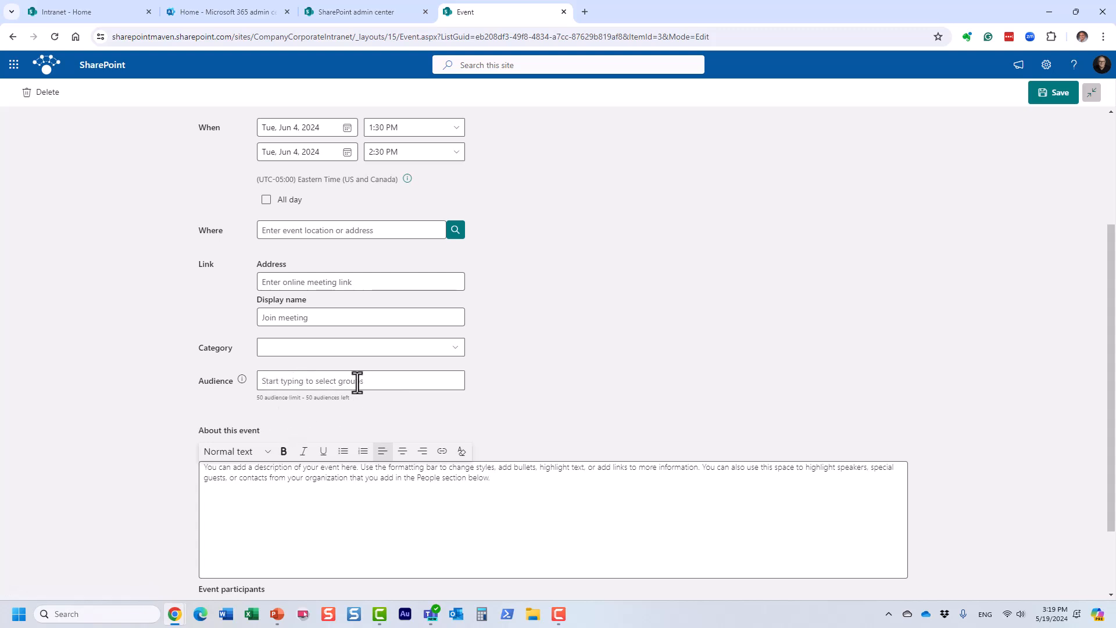
{"action": "left_click", "coordinate": [321, 383]}
Try to find an individual person by first name as the event's audience, and clear the entry.
{"action": "type", "text": "mary"}
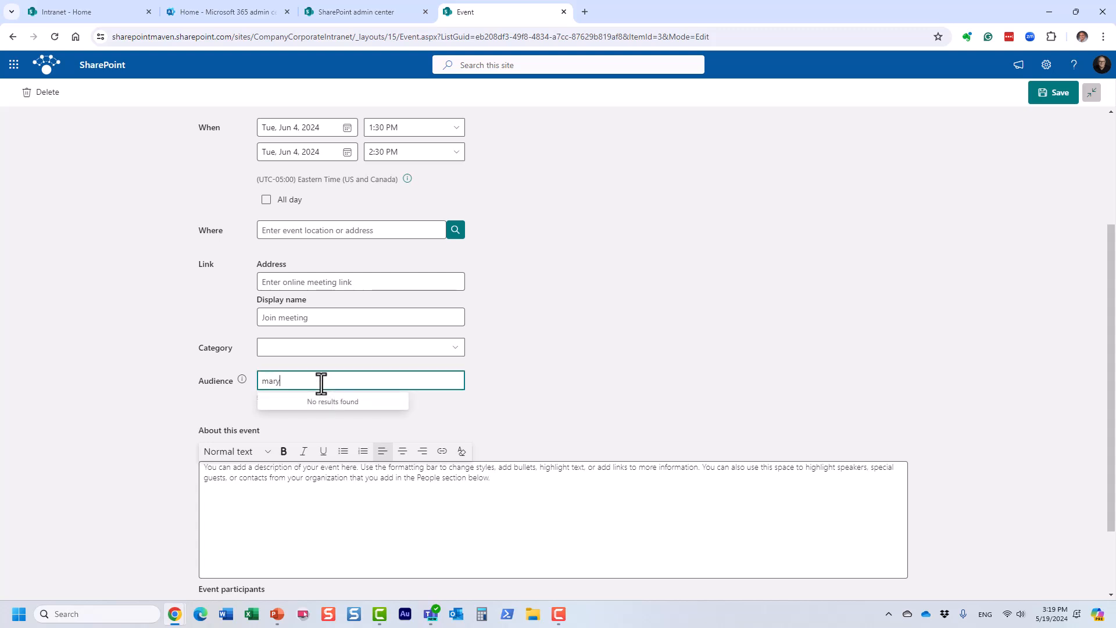
{"action": "key", "text": "BackSpace"}
{"action": "key", "text": "BackSpace"}
{"action": "key", "text": "BackSpace"}
{"action": "key", "text": "BackSpace"}
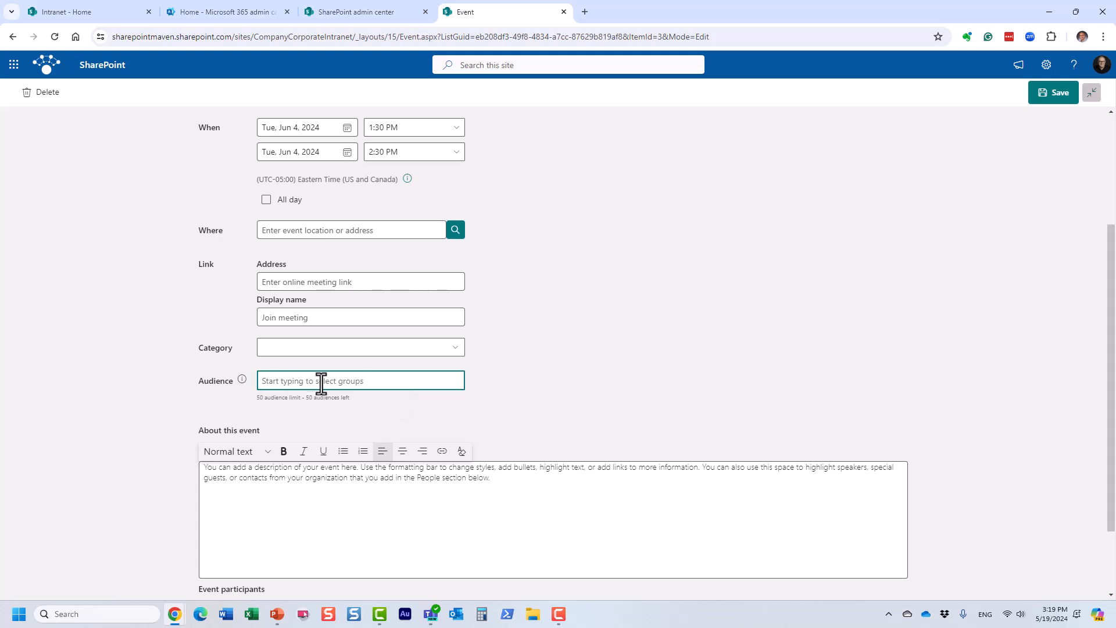
Target the Townhall Meeting event to the Accounting Group and save the event.
{"action": "type", "text": "acco"}
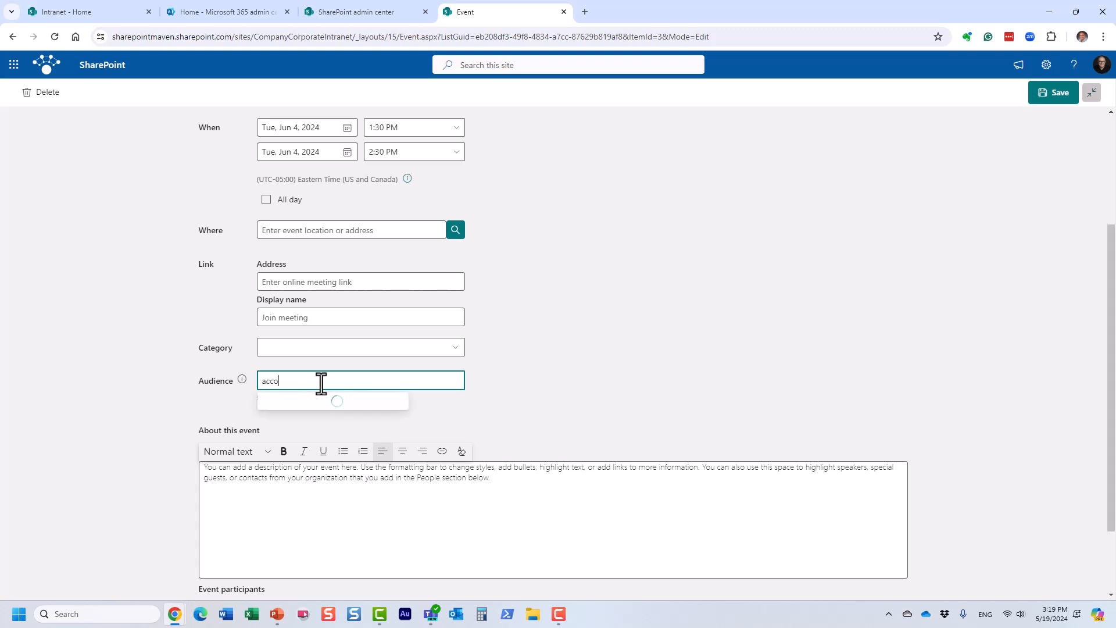
{"action": "left_click", "coordinate": [355, 412]}
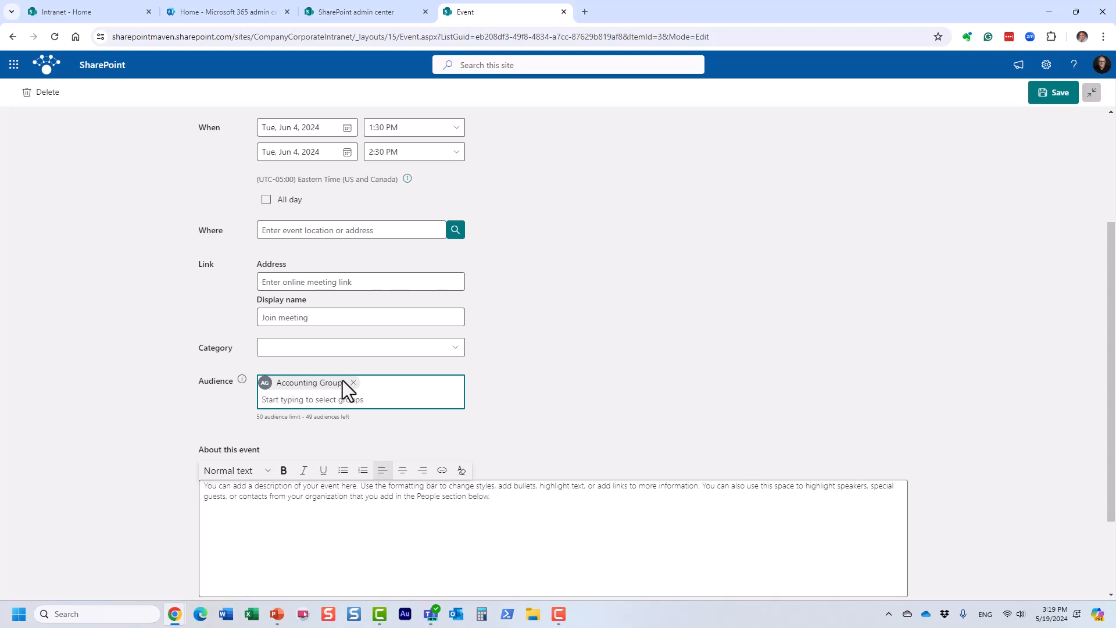
{"action": "left_click", "coordinate": [1056, 93]}
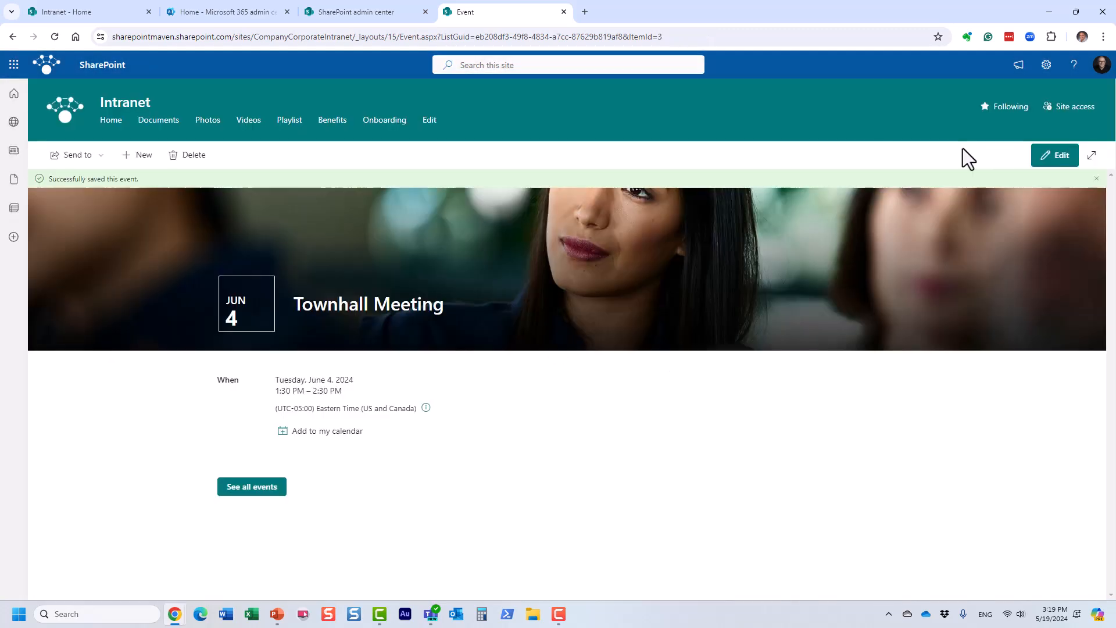
Return to the Intranet home page and switch to the other user's browser window to check the upcoming events.
{"action": "left_click", "coordinate": [110, 126]}
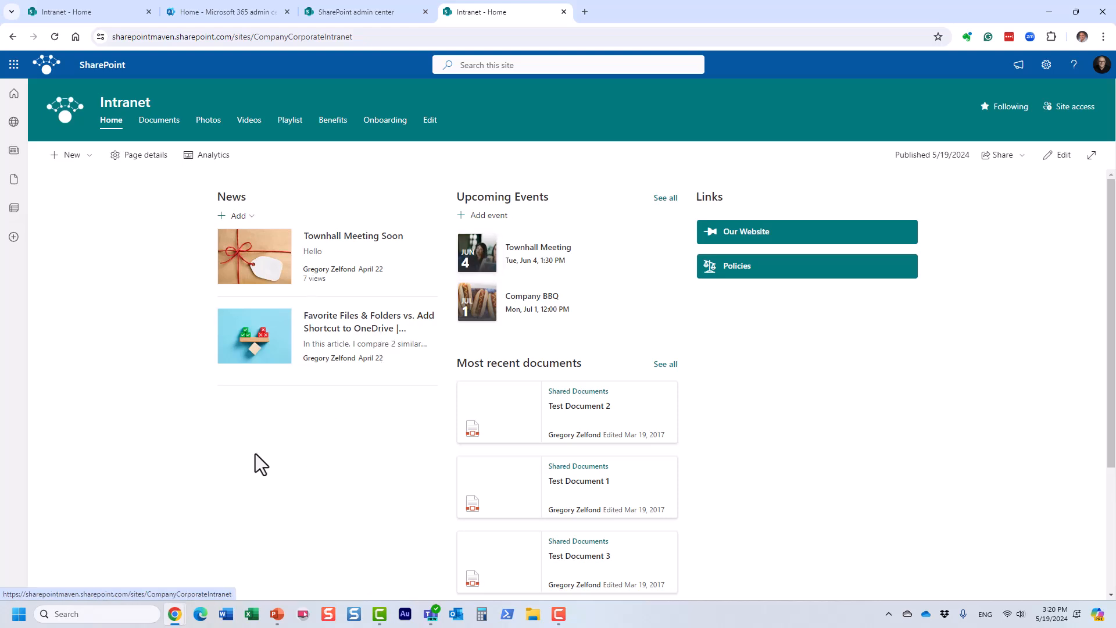
{"action": "mouse_move", "coordinate": [175, 610]}
{"action": "left_click", "coordinate": [211, 570]}
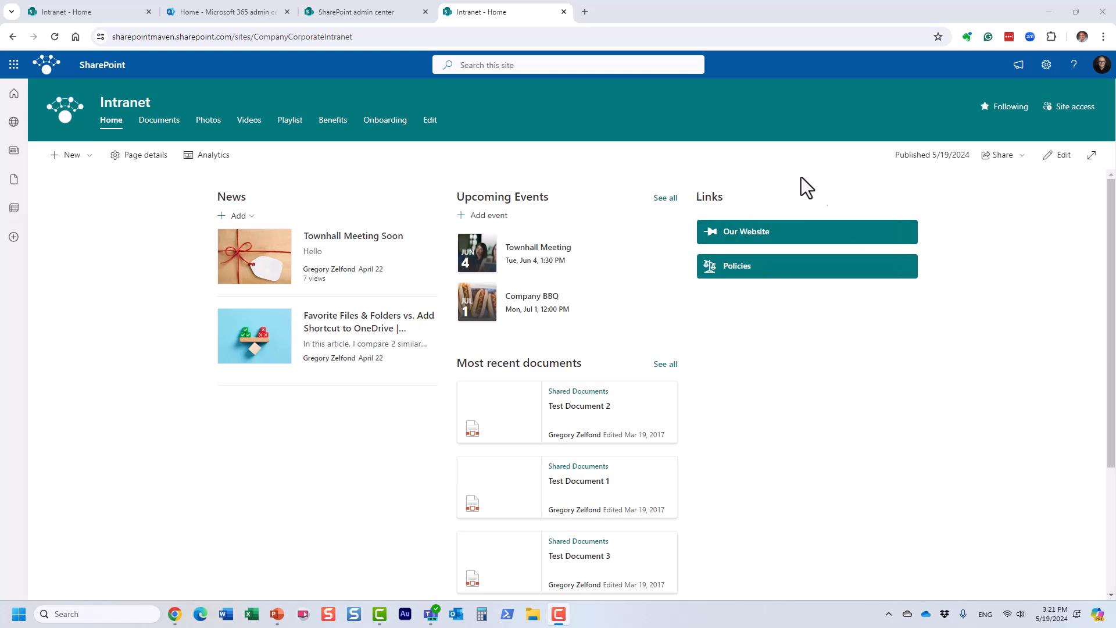
Put the Intranet home page in edit mode, add a Quick links web part below Links in the third column, and delete it.
{"action": "left_click", "coordinate": [1059, 154]}
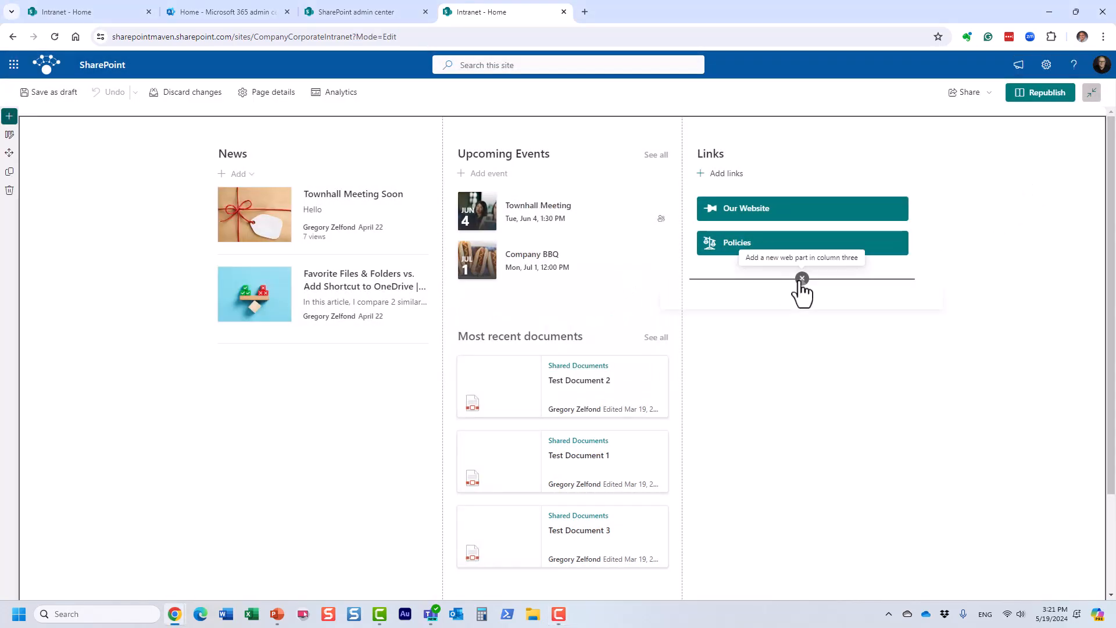
{"action": "left_click", "coordinate": [802, 280]}
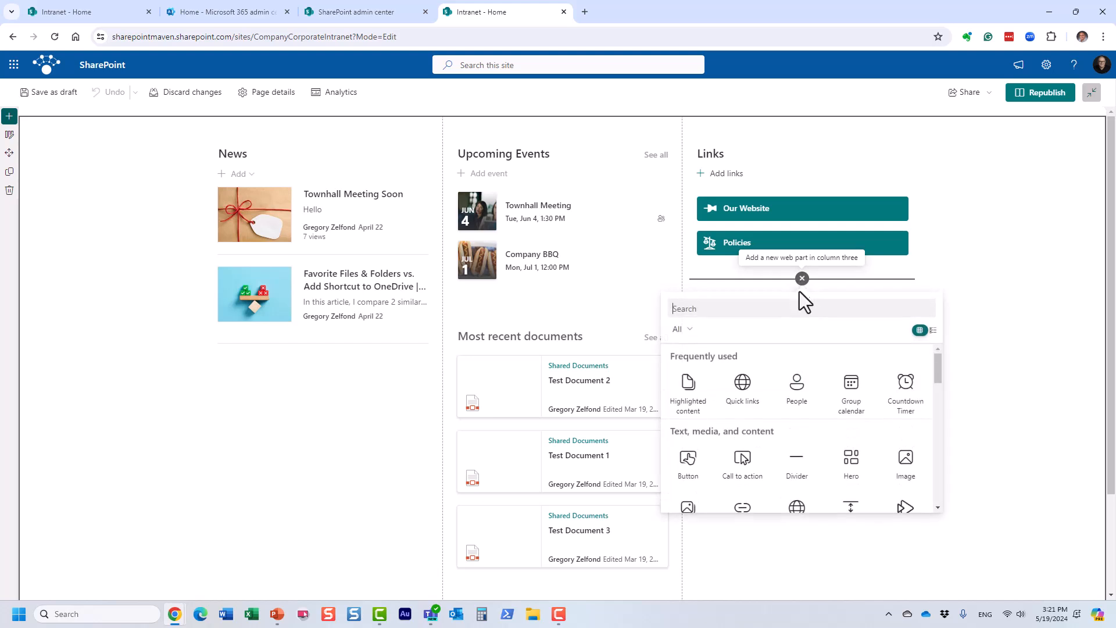
{"action": "left_click", "coordinate": [744, 390]}
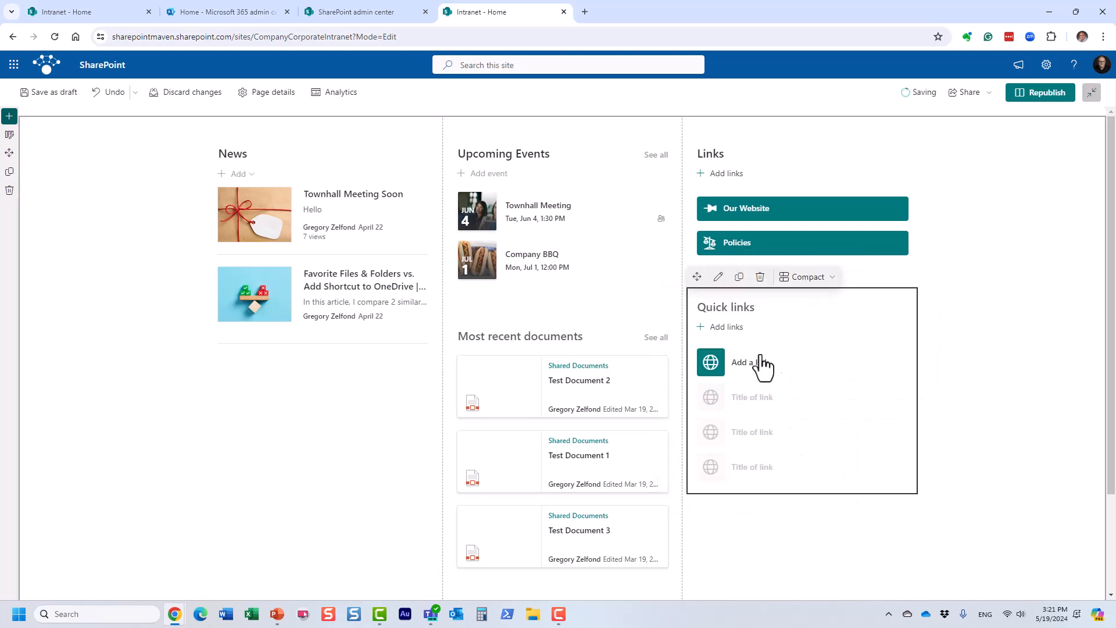
{"action": "left_click", "coordinate": [760, 277]}
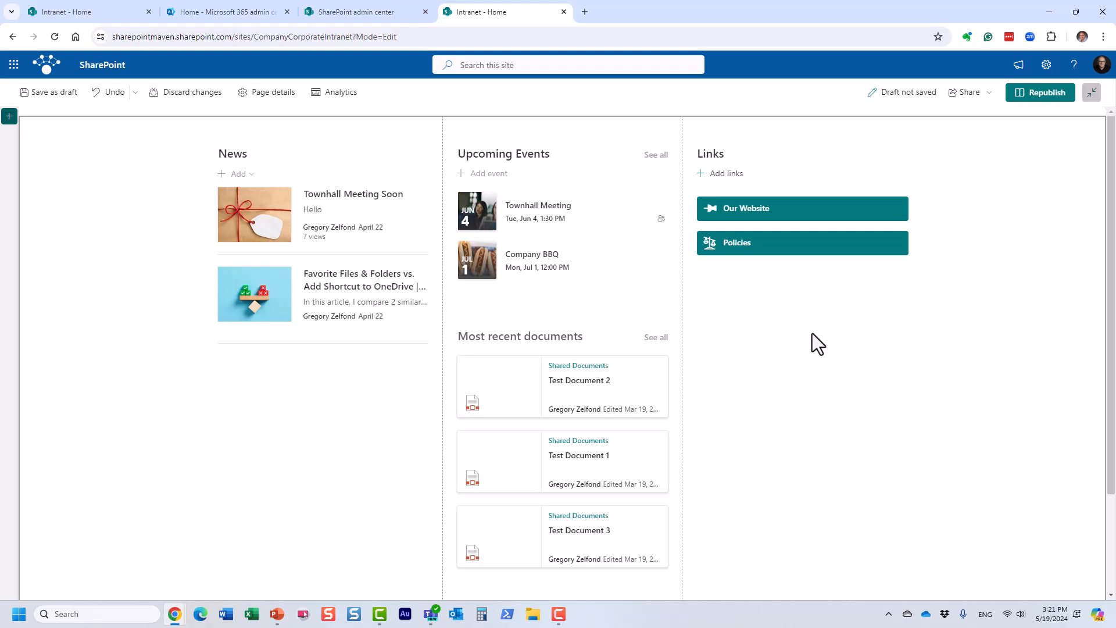
Enable audience targeting on the Links web part of the Intranet home page and republish the page.
{"action": "left_click", "coordinate": [756, 163]}
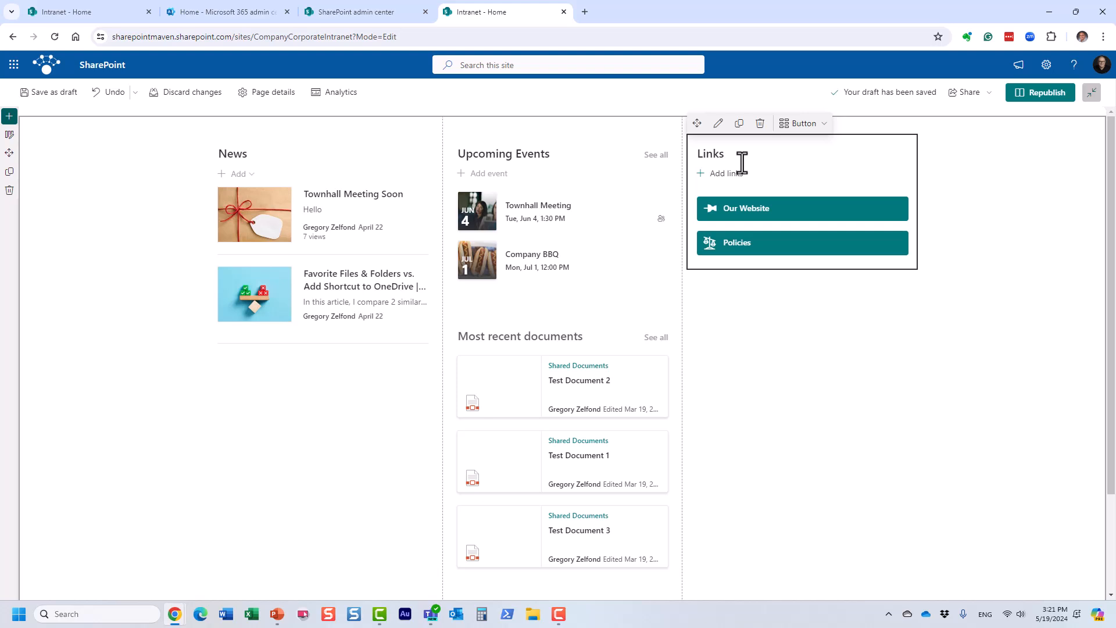
{"action": "left_click", "coordinate": [719, 125]}
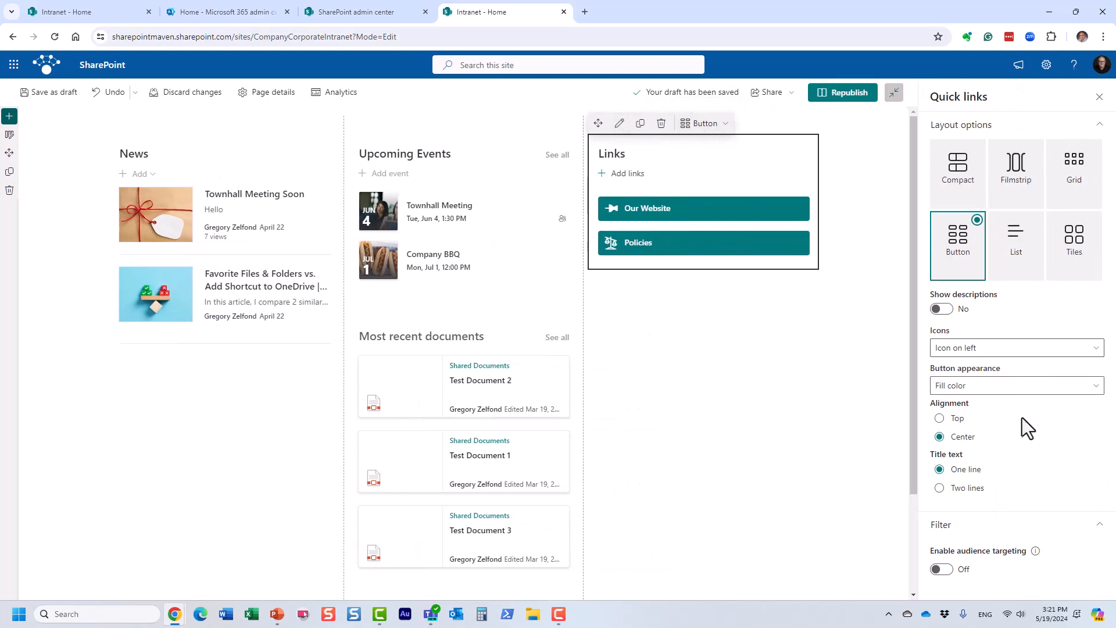
{"action": "left_click", "coordinate": [940, 570]}
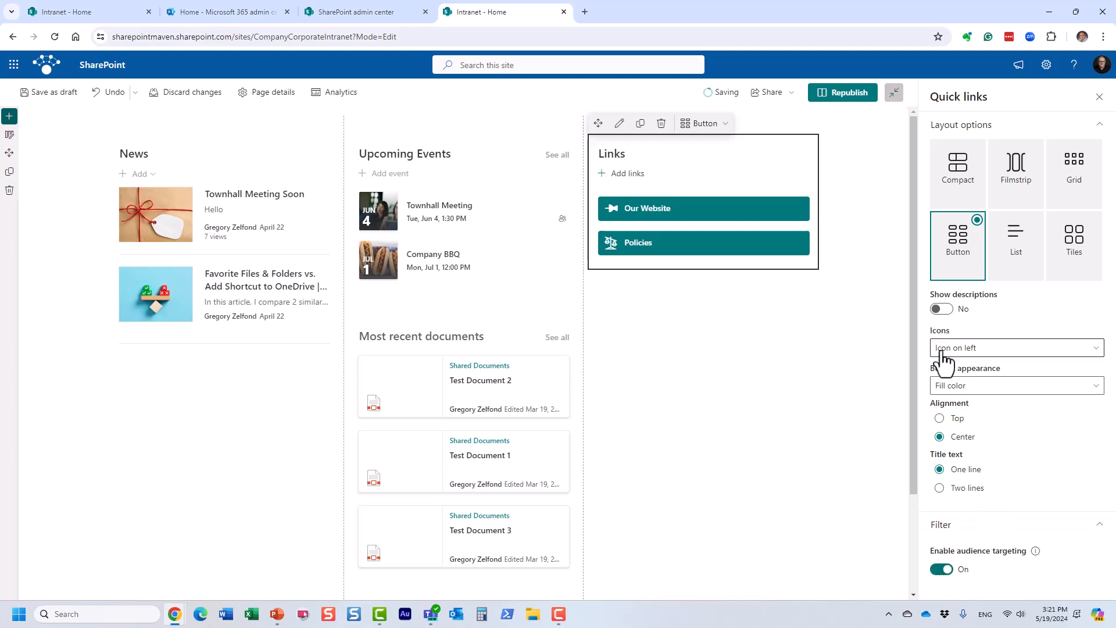
{"action": "left_click", "coordinate": [864, 93]}
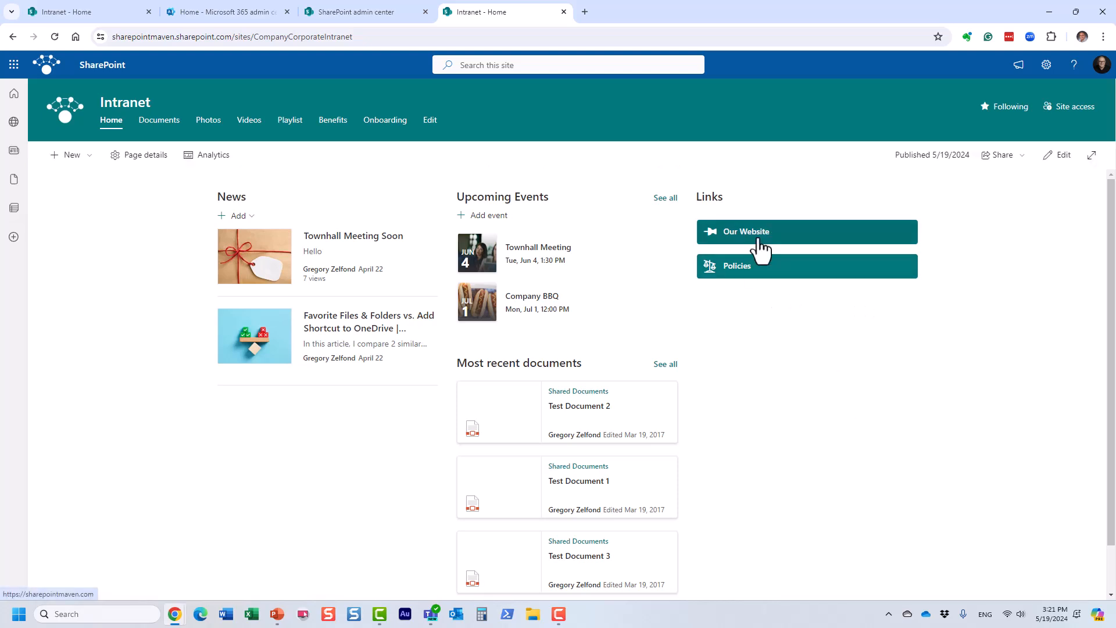
Target the Policies link in the Links web part to the Accounting Group and republish the home page.
{"action": "left_click", "coordinate": [1059, 155]}
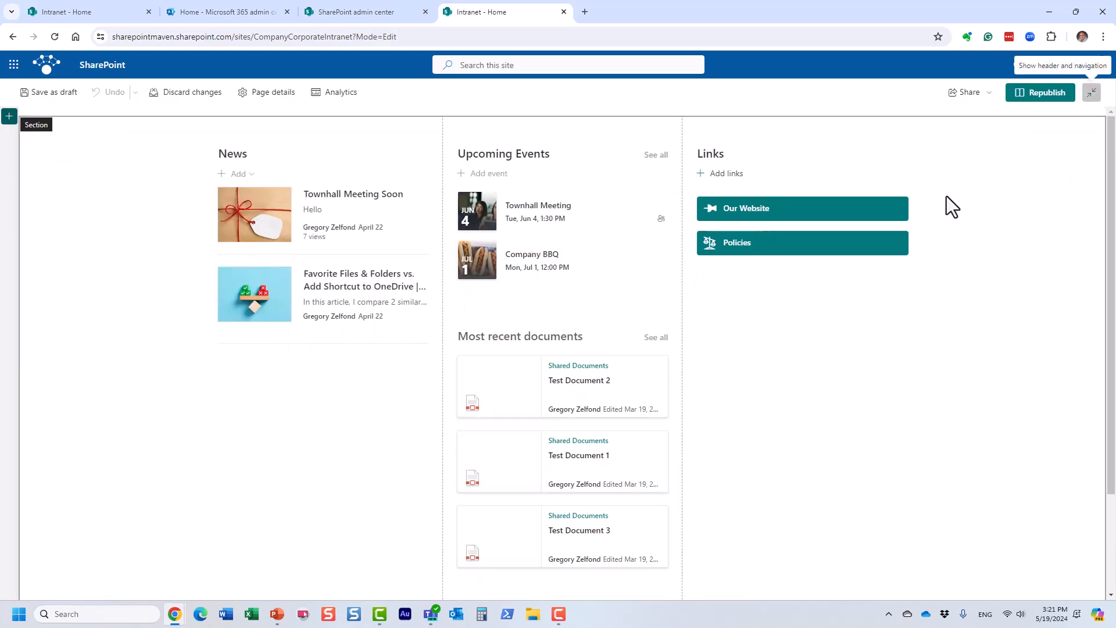
{"action": "left_click", "coordinate": [756, 243]}
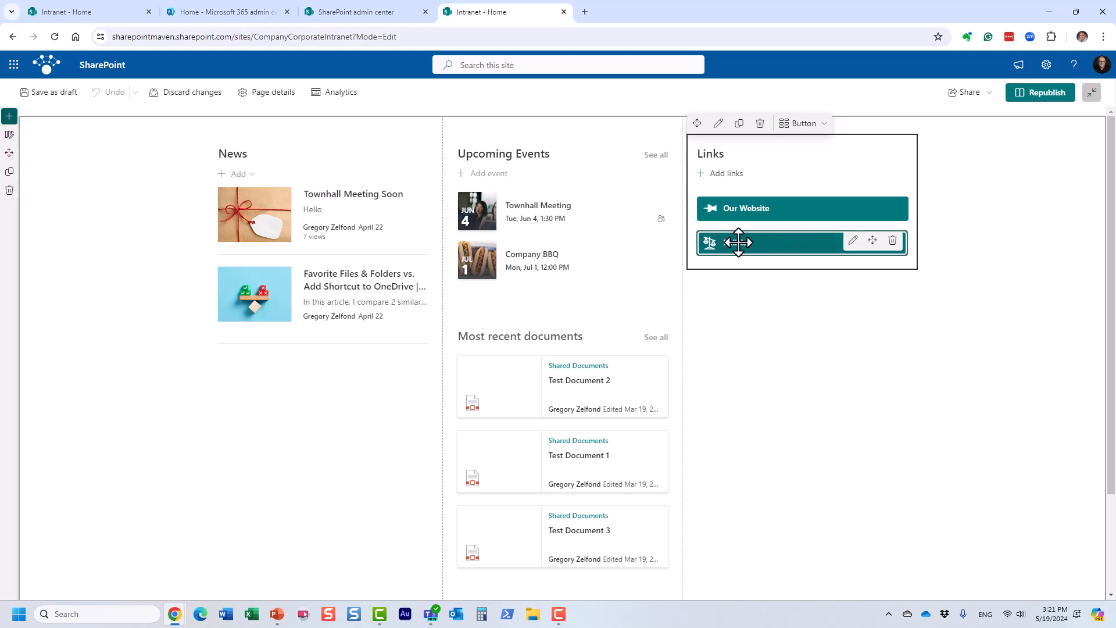
{"action": "left_click", "coordinate": [853, 243]}
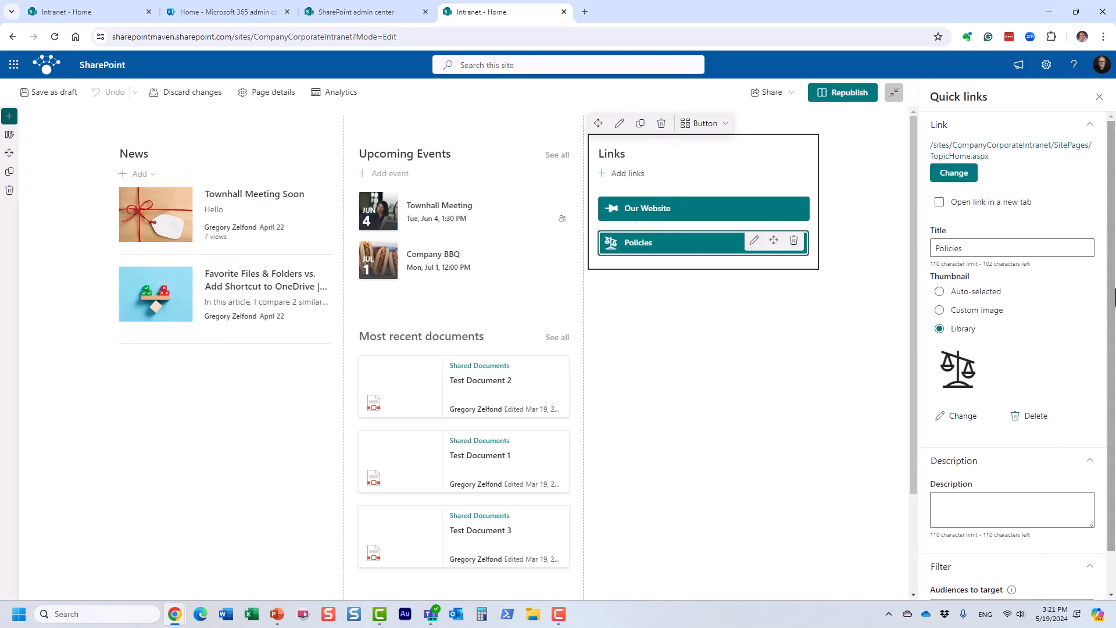
{"action": "scroll", "coordinate": [1113, 295], "scroll_direction": "down", "scroll_amount": 2}
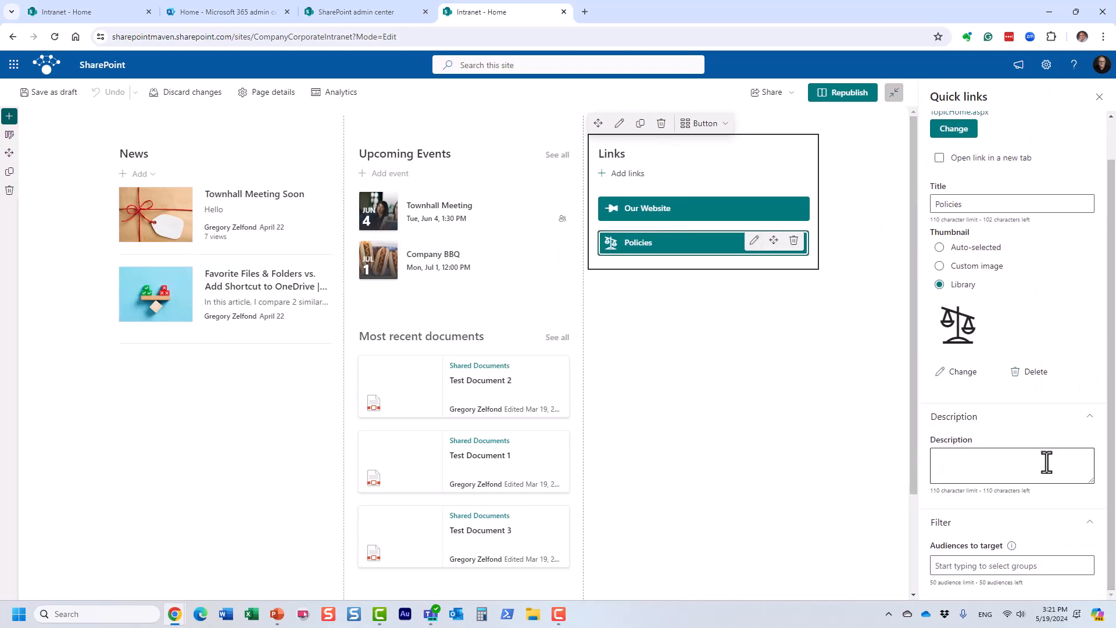
{"action": "left_click", "coordinate": [963, 565]}
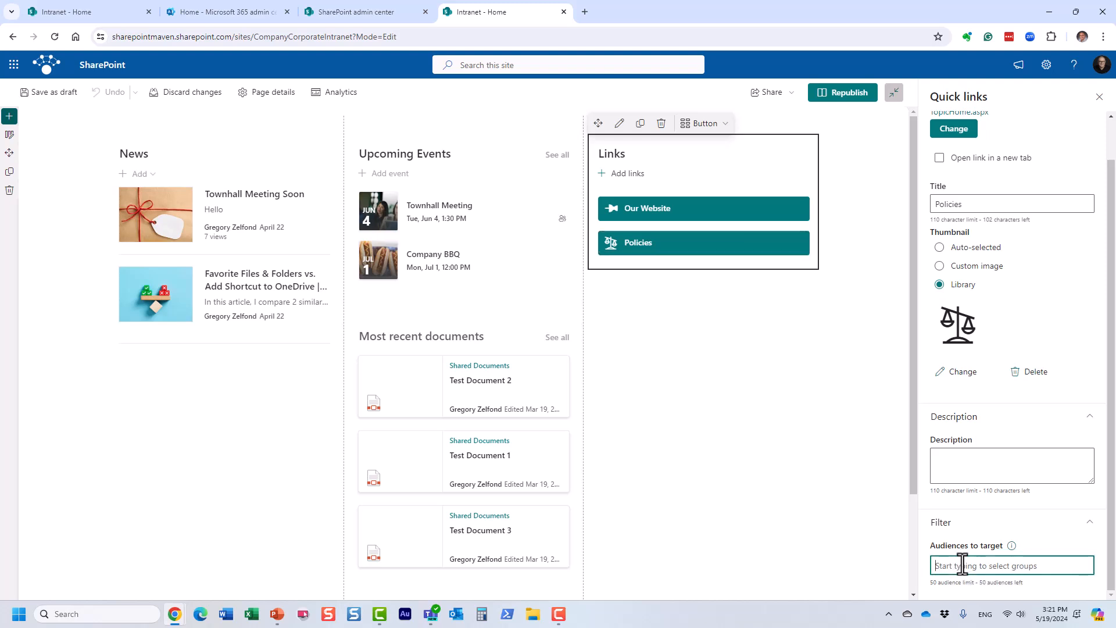
{"action": "type", "text": "acco"}
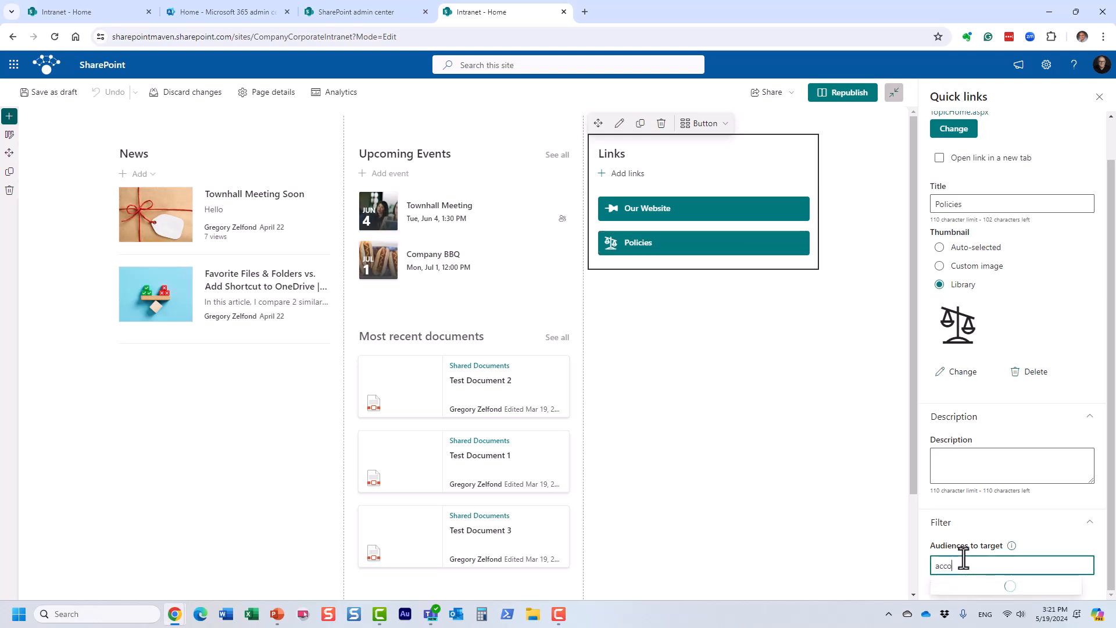
{"action": "left_click", "coordinate": [996, 477]}
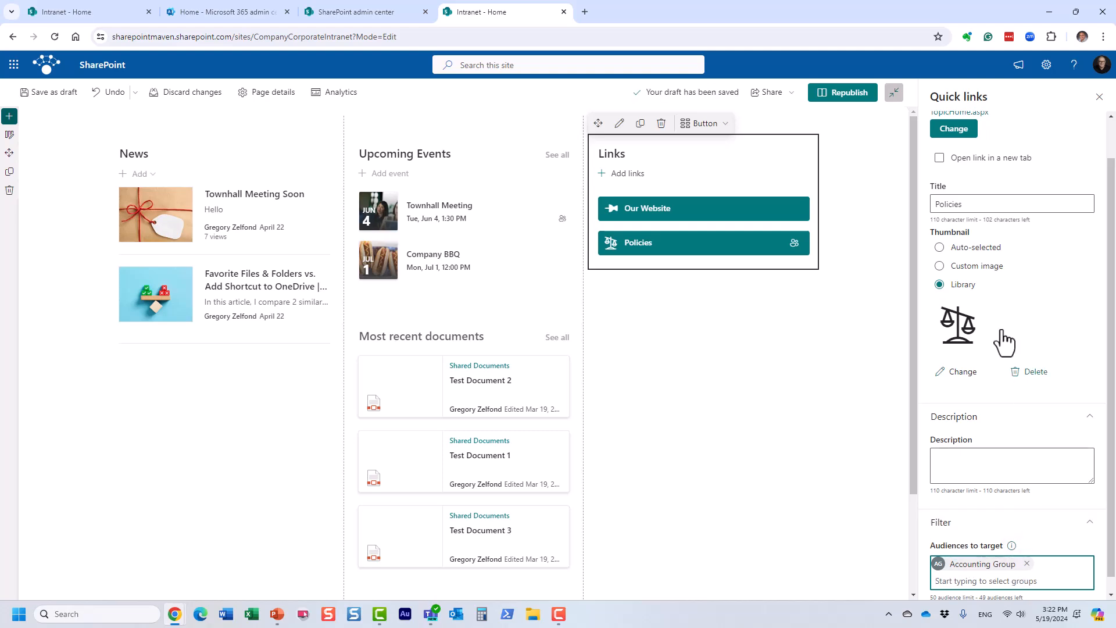
{"action": "left_click", "coordinate": [868, 98]}
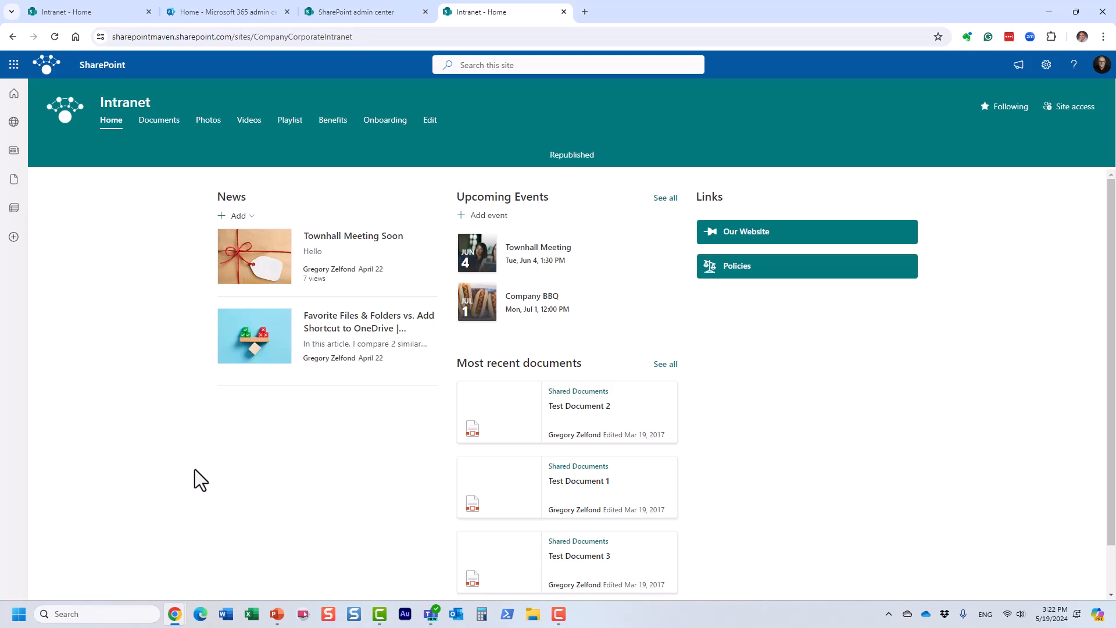
Switch to the other user's browser window to check which quick links that user sees.
{"action": "mouse_move", "coordinate": [176, 612]}
{"action": "left_click", "coordinate": [237, 556]}
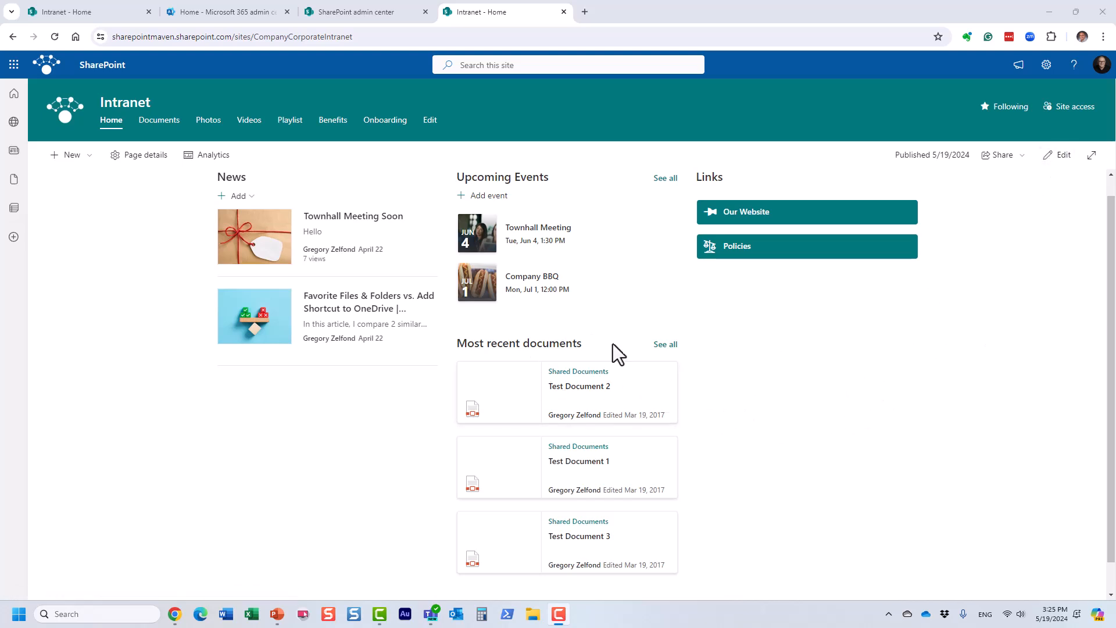
Examine the Highlighted content settings of the Most recent documents web part and republish the home page.
{"action": "left_click", "coordinate": [1059, 155]}
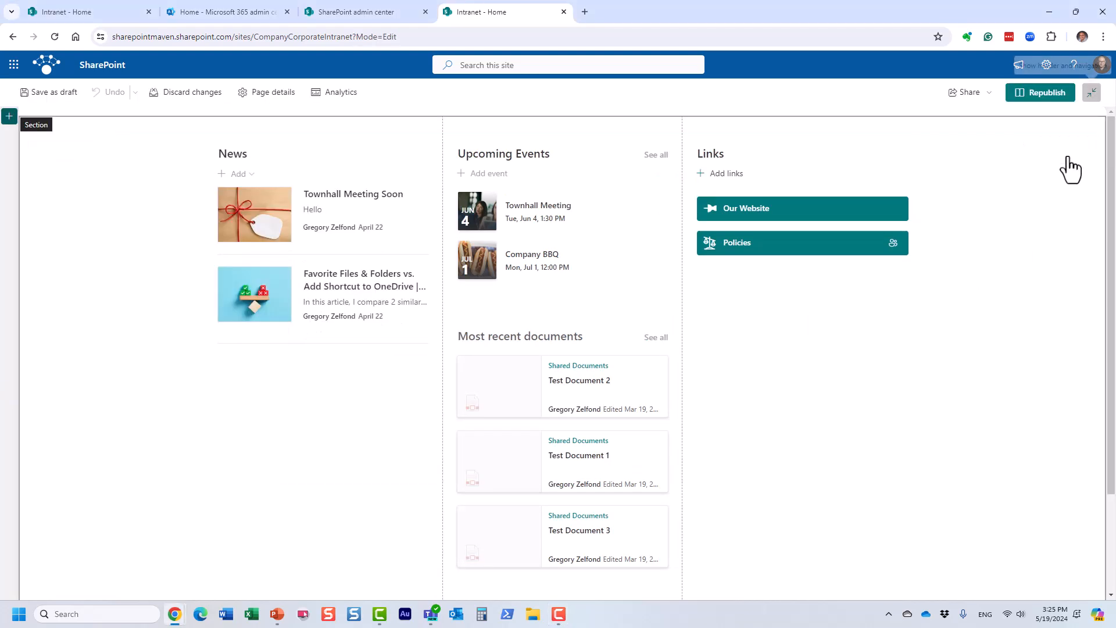
{"action": "left_click", "coordinate": [541, 334]}
{"action": "left_click", "coordinate": [479, 306]}
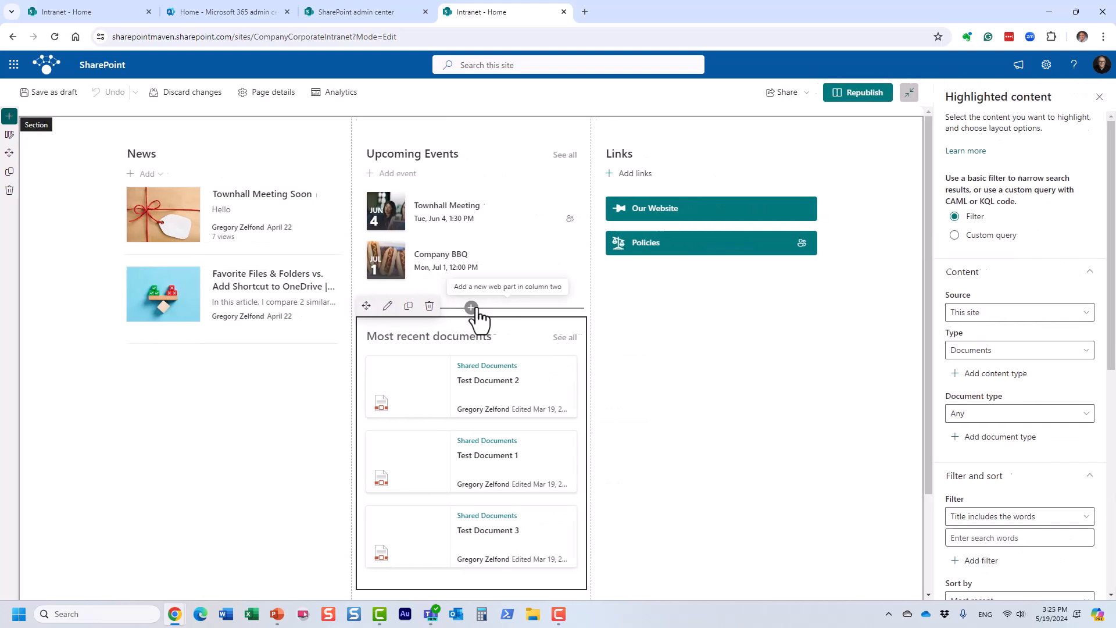
{"action": "left_click", "coordinate": [978, 344]}
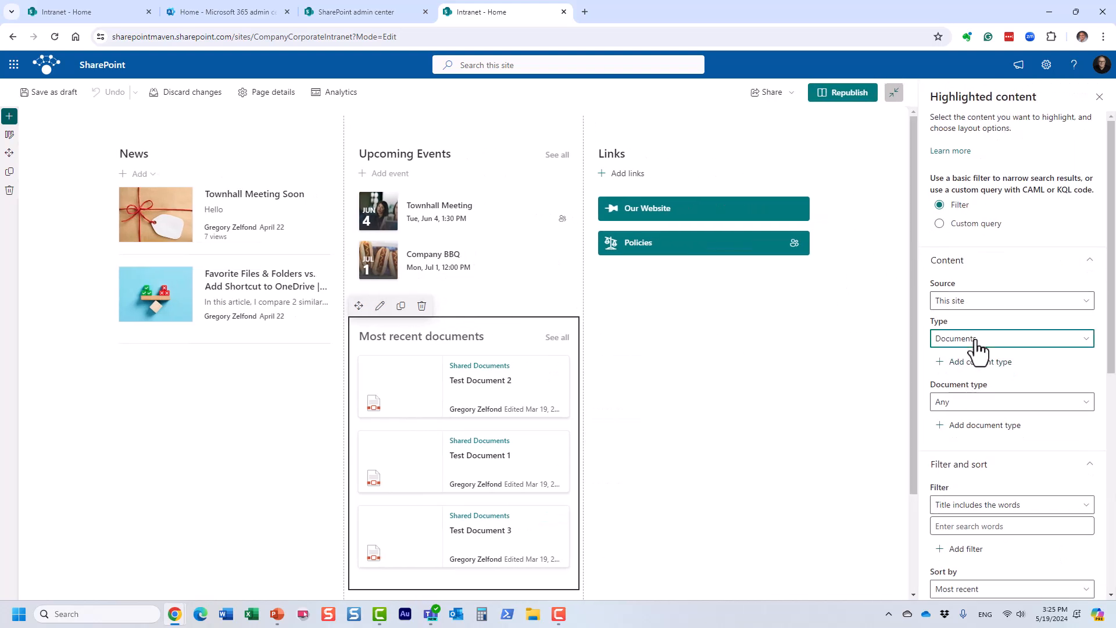
{"action": "left_click", "coordinate": [948, 236]}
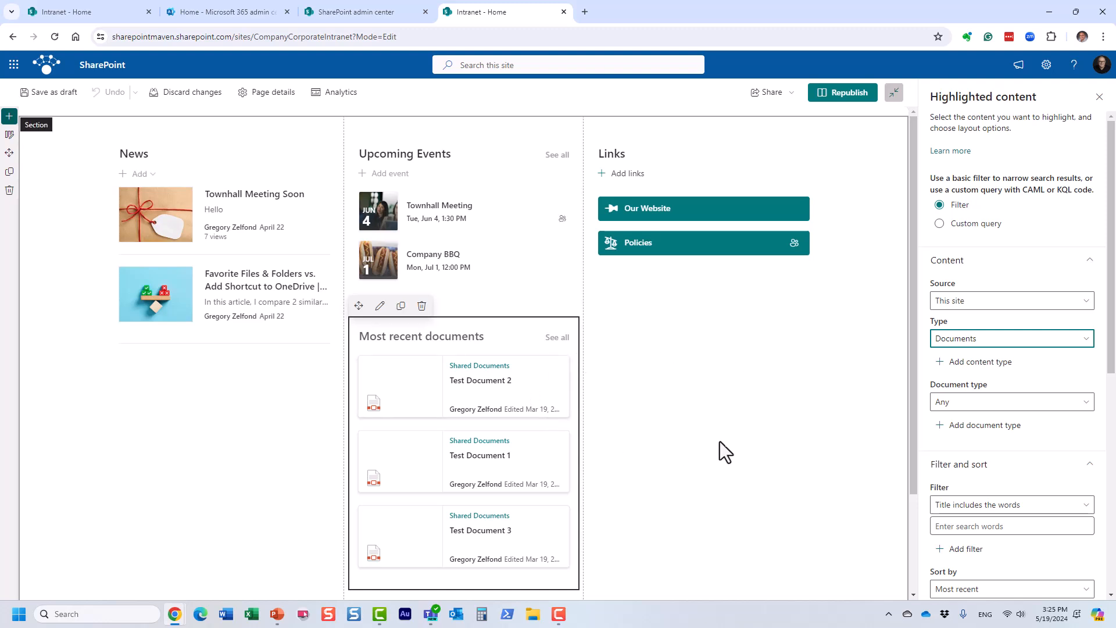
{"action": "left_click_drag", "start_coordinate": [1111, 291], "coordinate": [1111, 145]}
{"action": "left_click", "coordinate": [867, 98]}
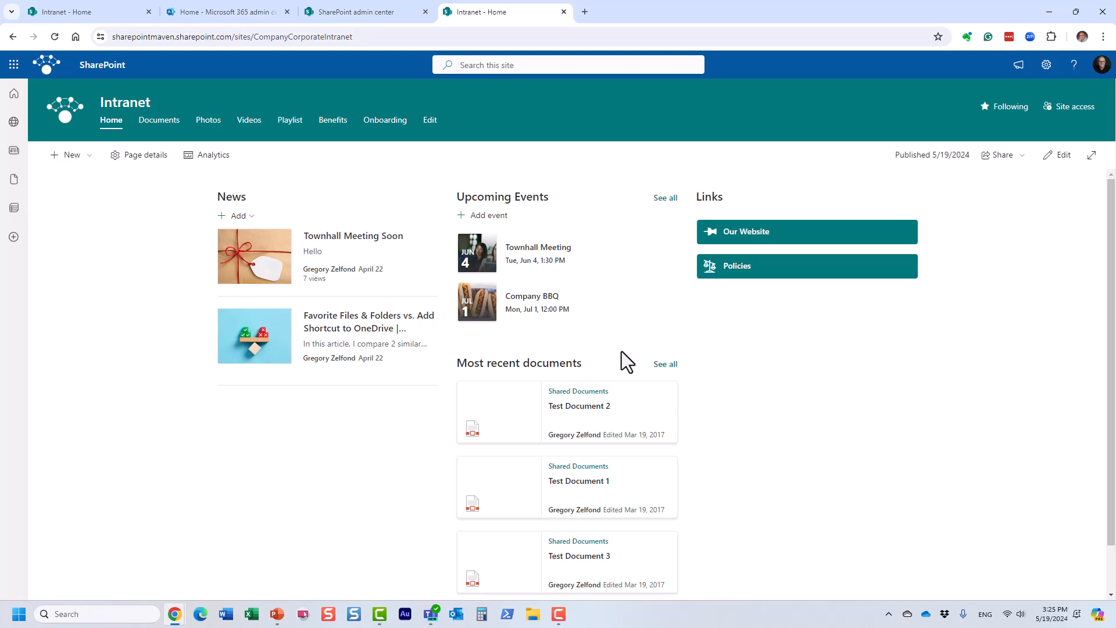
Enable audience targeting in the settings of the Intranet site's Documents library.
{"action": "left_click", "coordinate": [169, 125]}
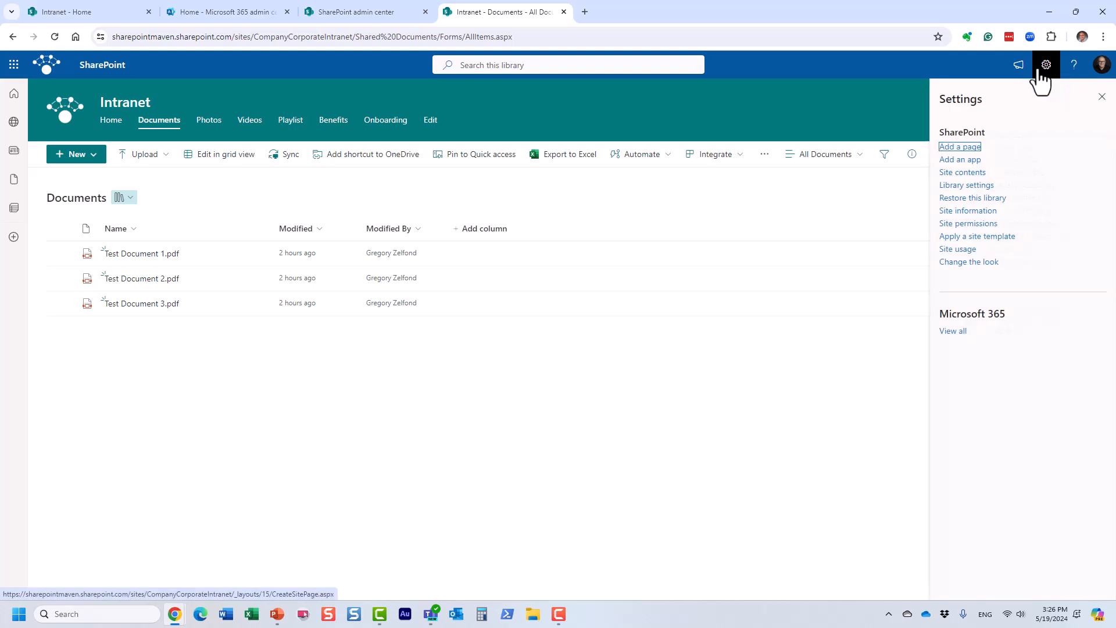
{"action": "left_click", "coordinate": [983, 186]}
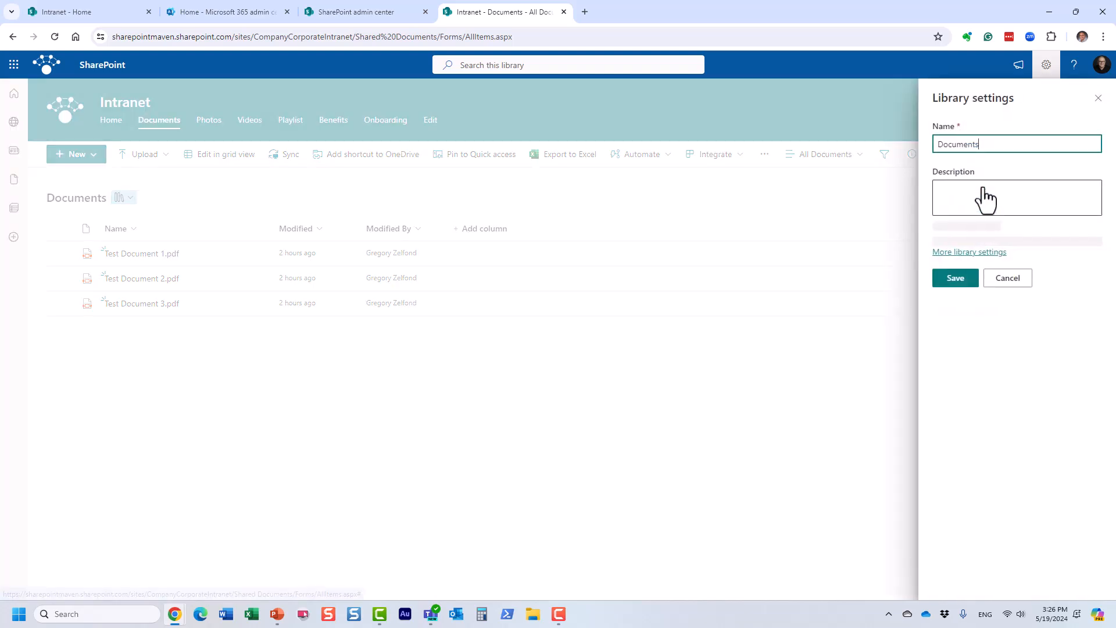
{"action": "left_click", "coordinate": [991, 227]}
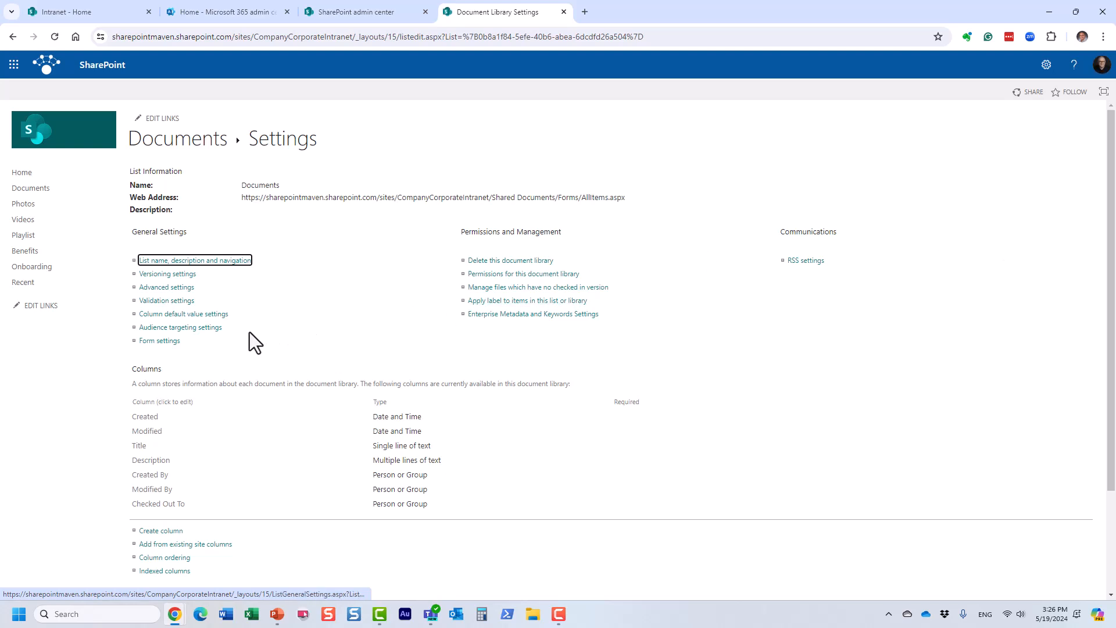
{"action": "left_click", "coordinate": [211, 329]}
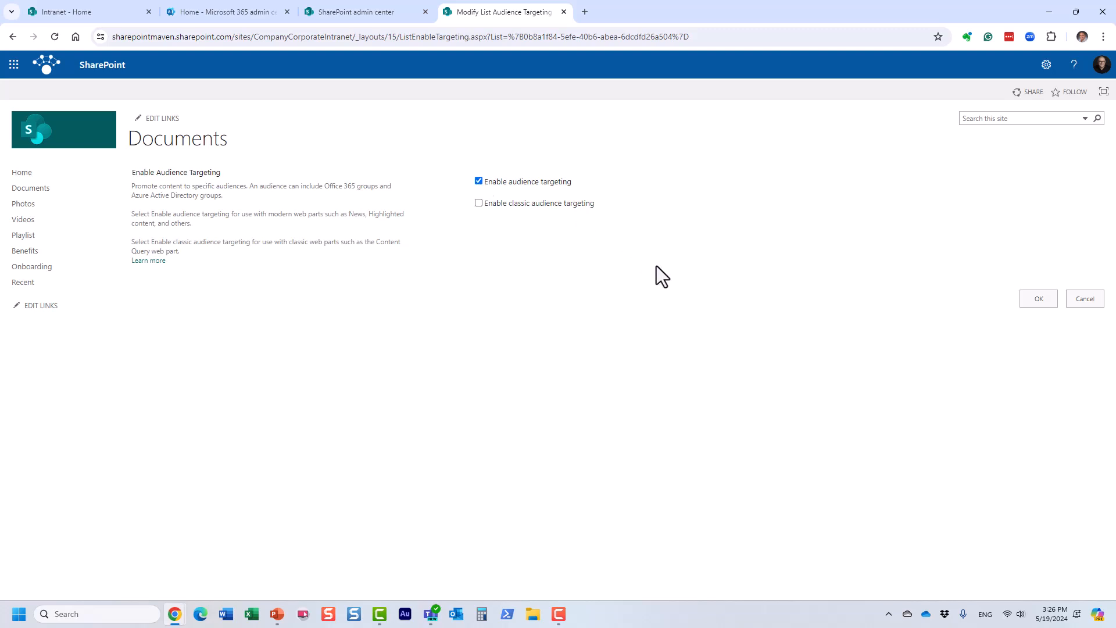
{"action": "left_click", "coordinate": [1045, 302]}
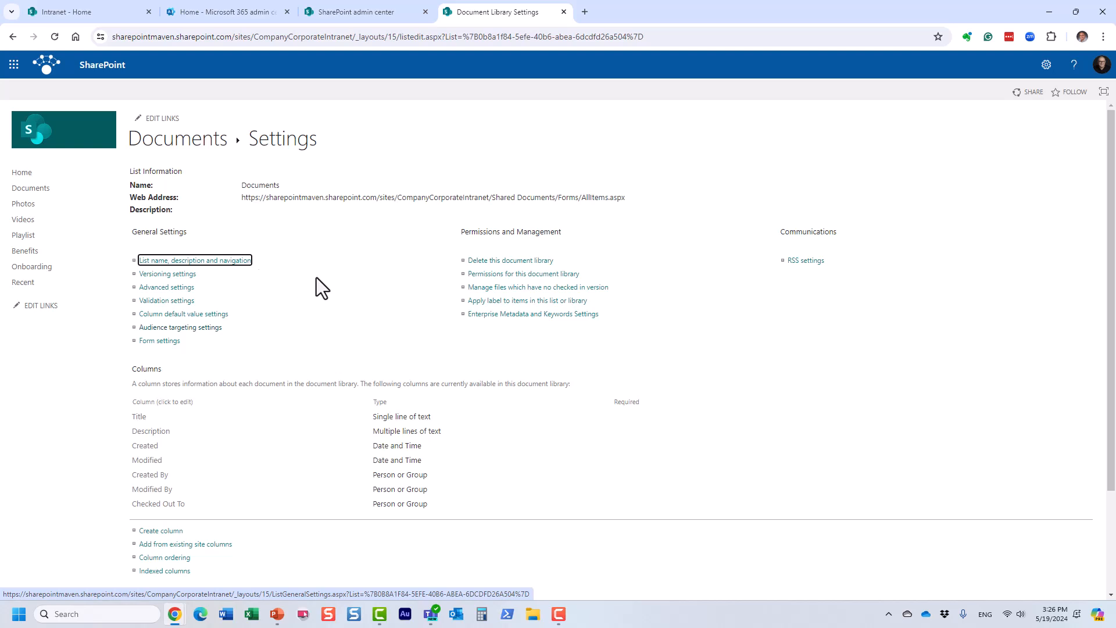
Set the Audience property of Test Document 1.pdf in the Documents library to Accounting Group.
{"action": "left_click", "coordinate": [30, 189]}
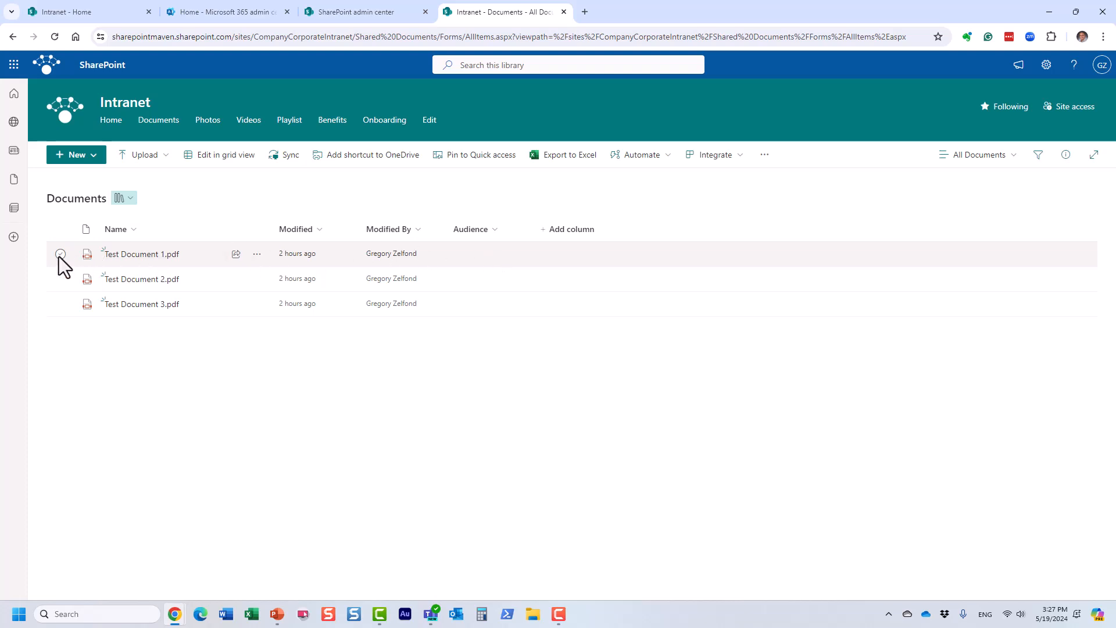
{"action": "left_click", "coordinate": [60, 254]}
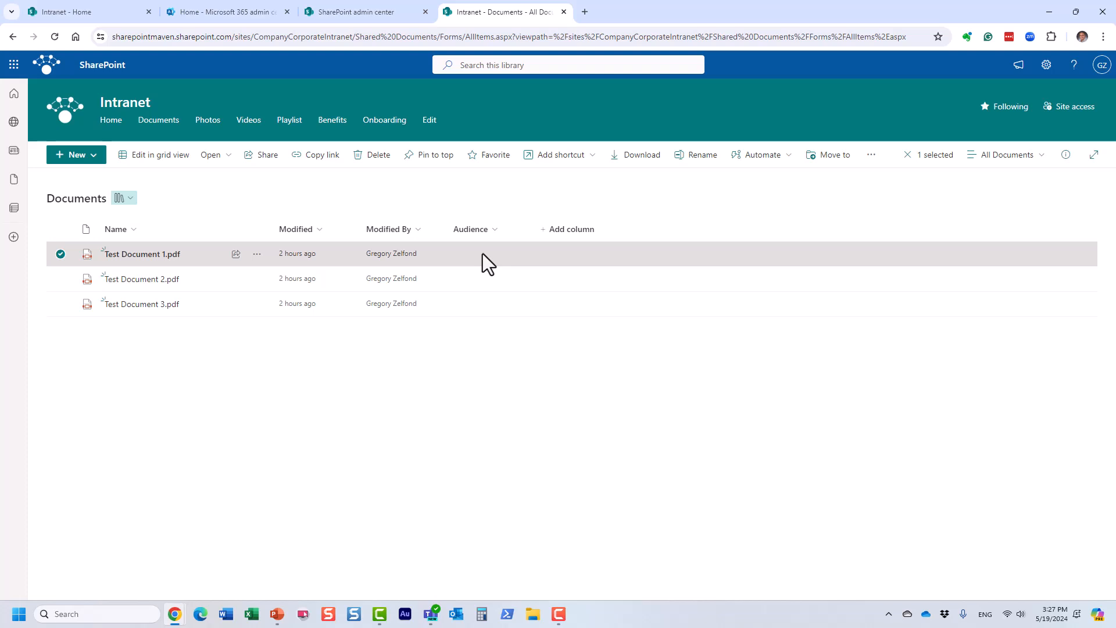
{"action": "left_click", "coordinate": [1066, 155]}
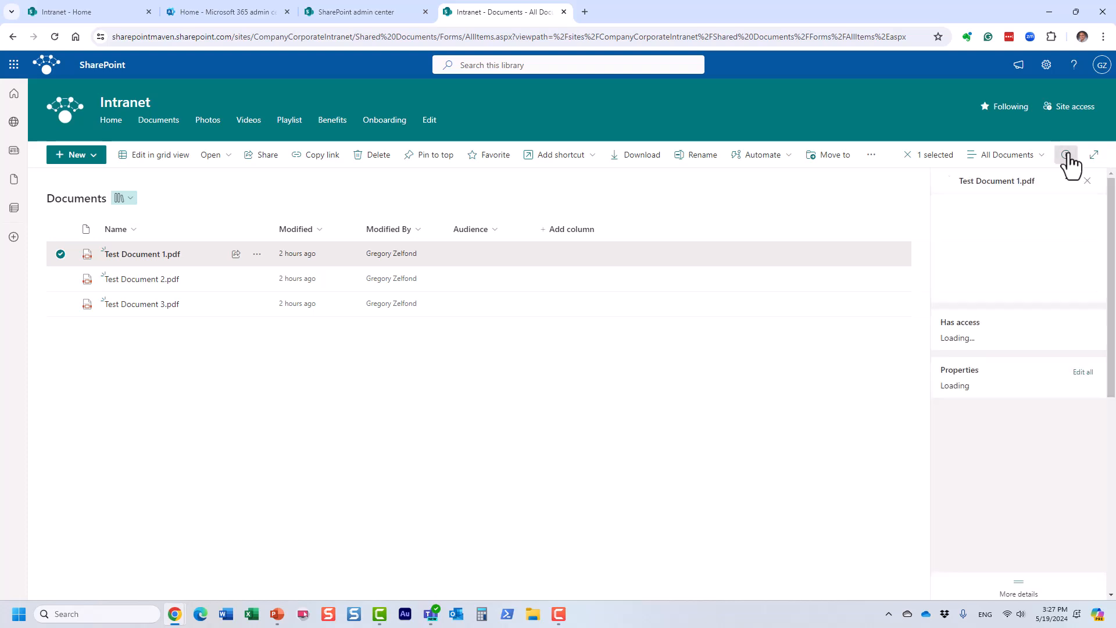
{"action": "scroll", "coordinate": [1110, 243], "scroll_direction": "down", "scroll_amount": 2}
{"action": "scroll", "coordinate": [1110, 243], "scroll_direction": "down", "scroll_amount": 2}
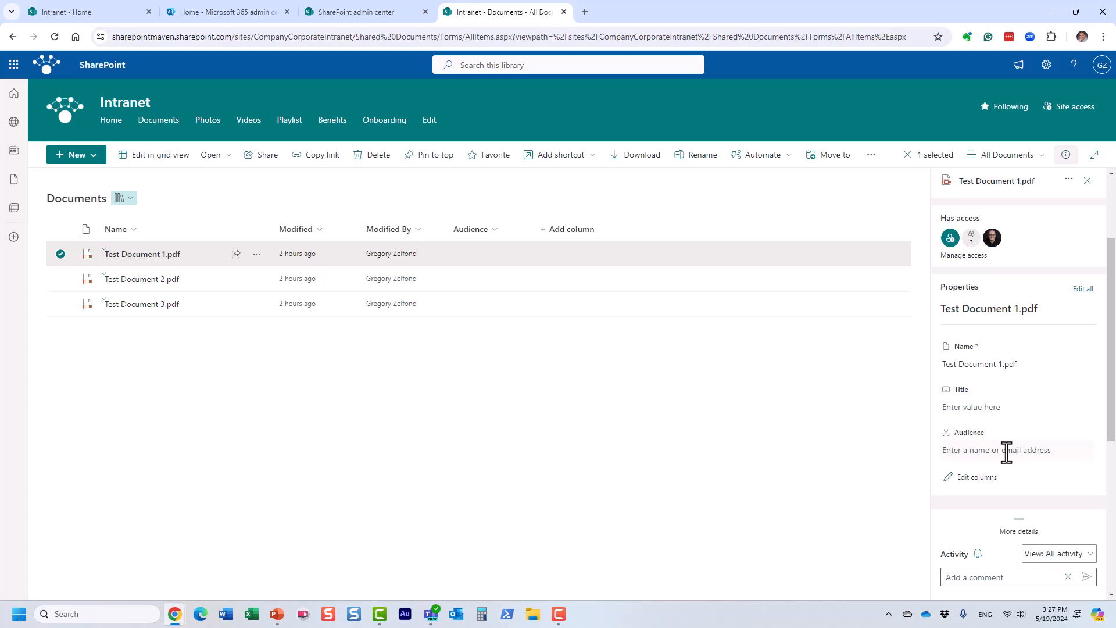
{"action": "left_click", "coordinate": [1007, 452]}
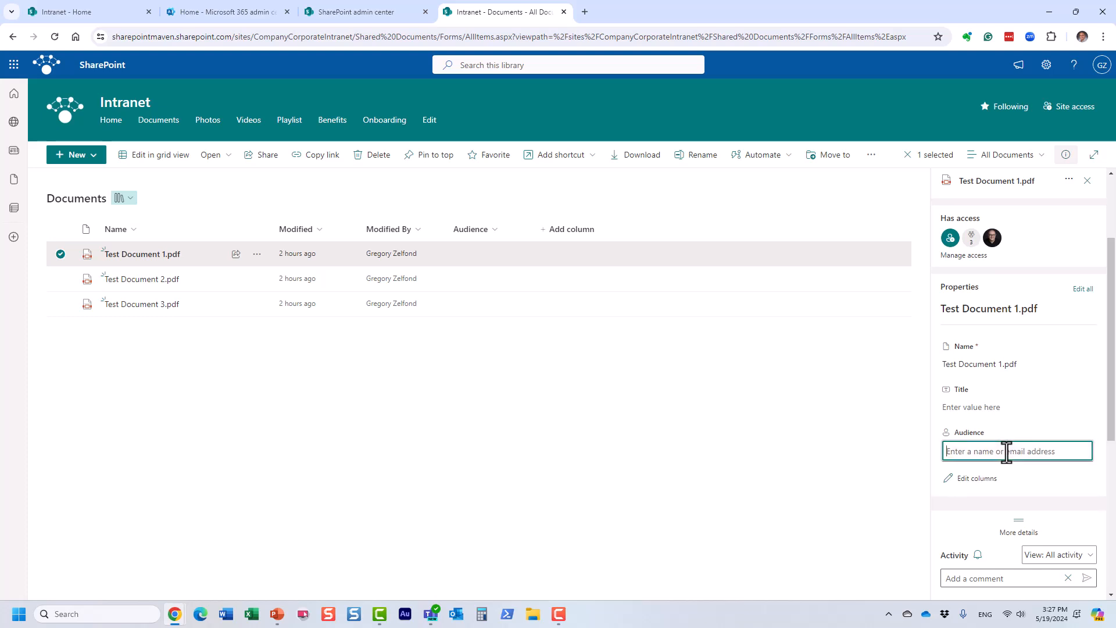
{"action": "type", "text": "acco"}
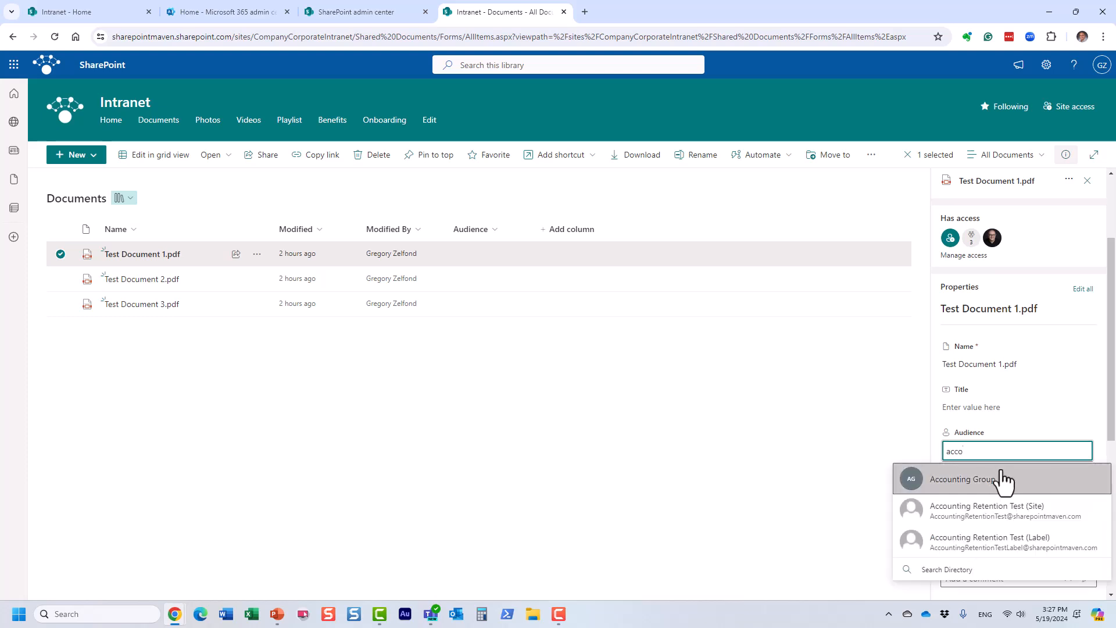
{"action": "left_click", "coordinate": [1001, 481]}
{"action": "left_click", "coordinate": [1051, 500]}
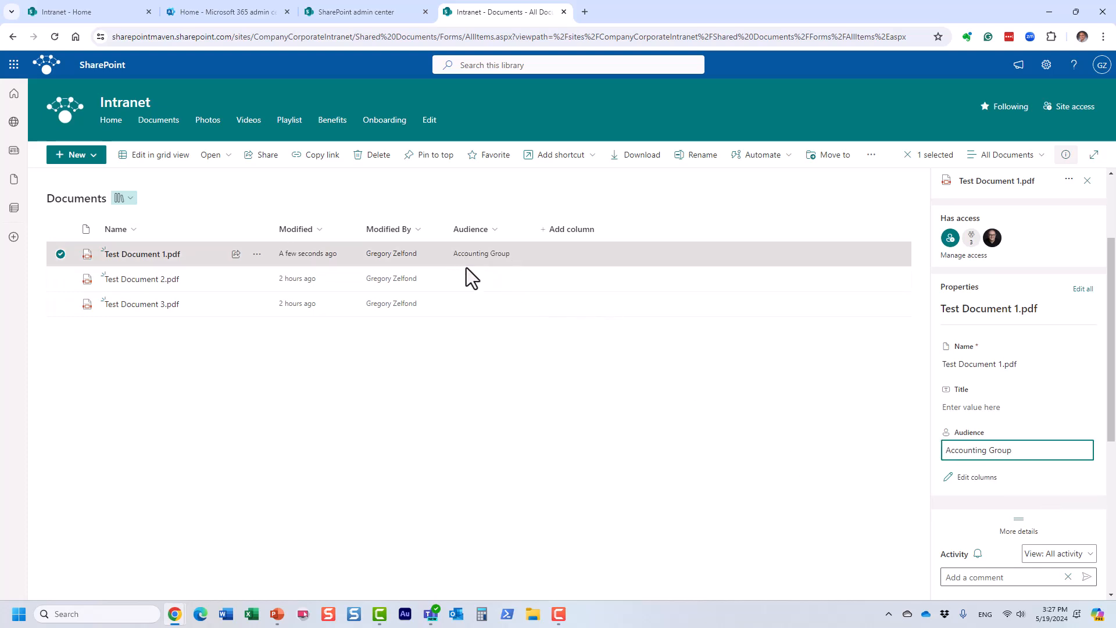
Set the Audience property of Test Document 3.pdf to Accounting Group and clear the file selection.
{"action": "left_click", "coordinate": [60, 303]}
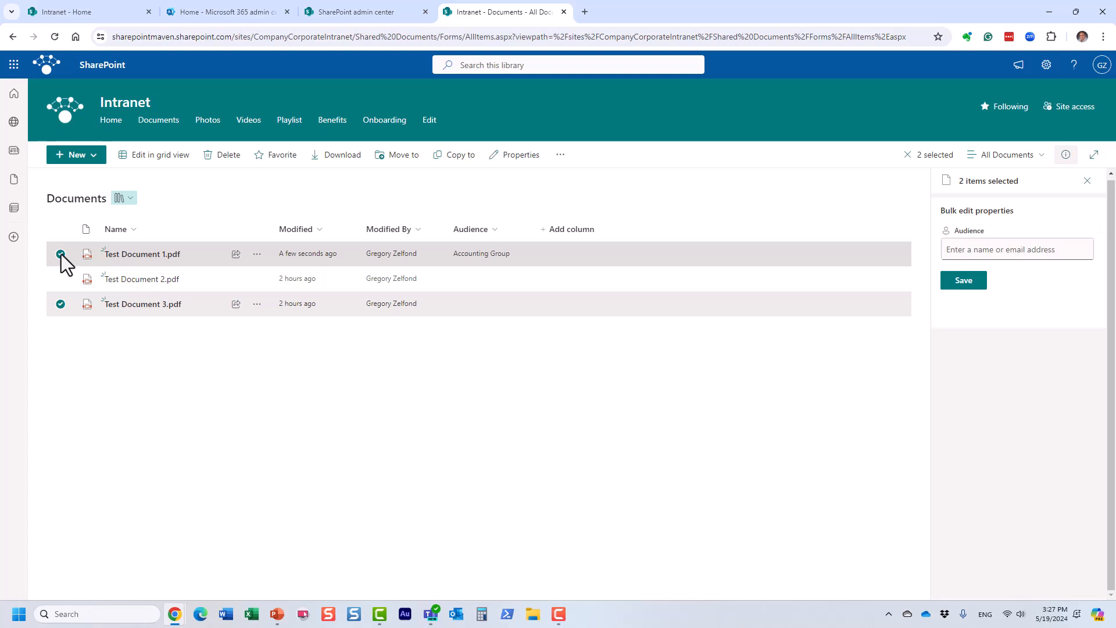
{"action": "left_click", "coordinate": [61, 253]}
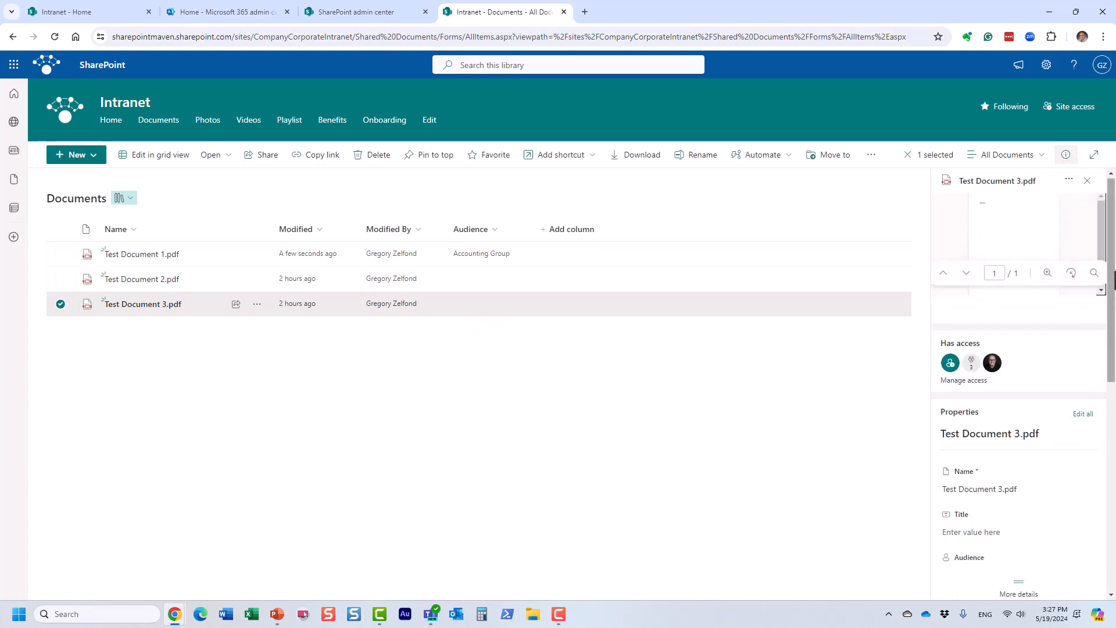
{"action": "scroll", "coordinate": [1112, 313], "scroll_direction": "down", "scroll_amount": 1}
{"action": "scroll", "coordinate": [1112, 312], "scroll_direction": "down", "scroll_amount": 3}
{"action": "left_click", "coordinate": [986, 400]}
{"action": "type", "text": "acco"}
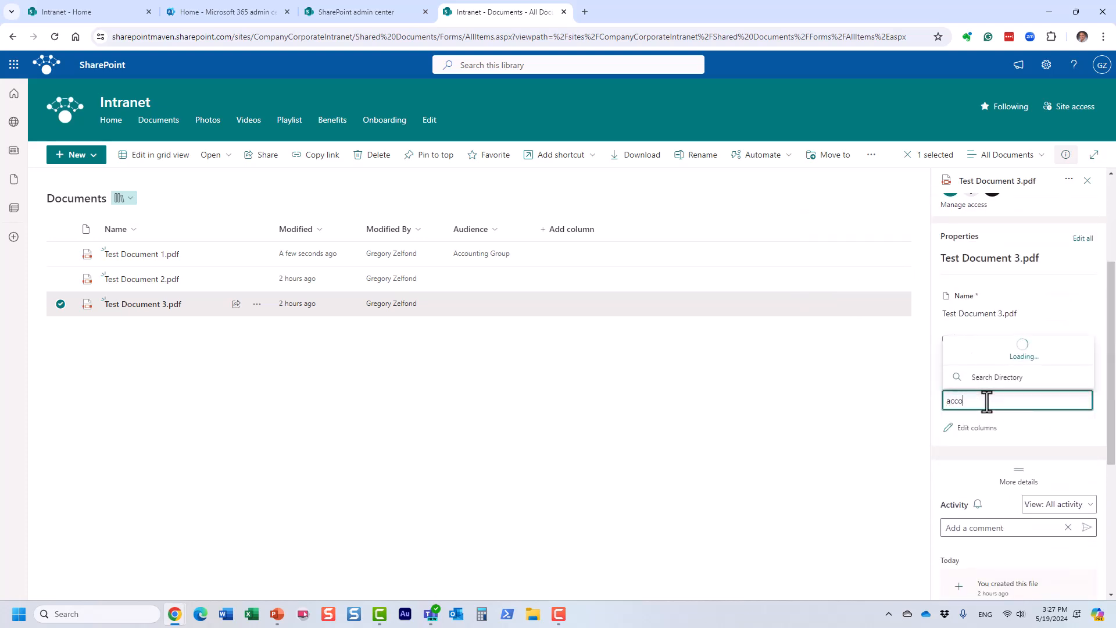
{"action": "left_click", "coordinate": [1008, 291]}
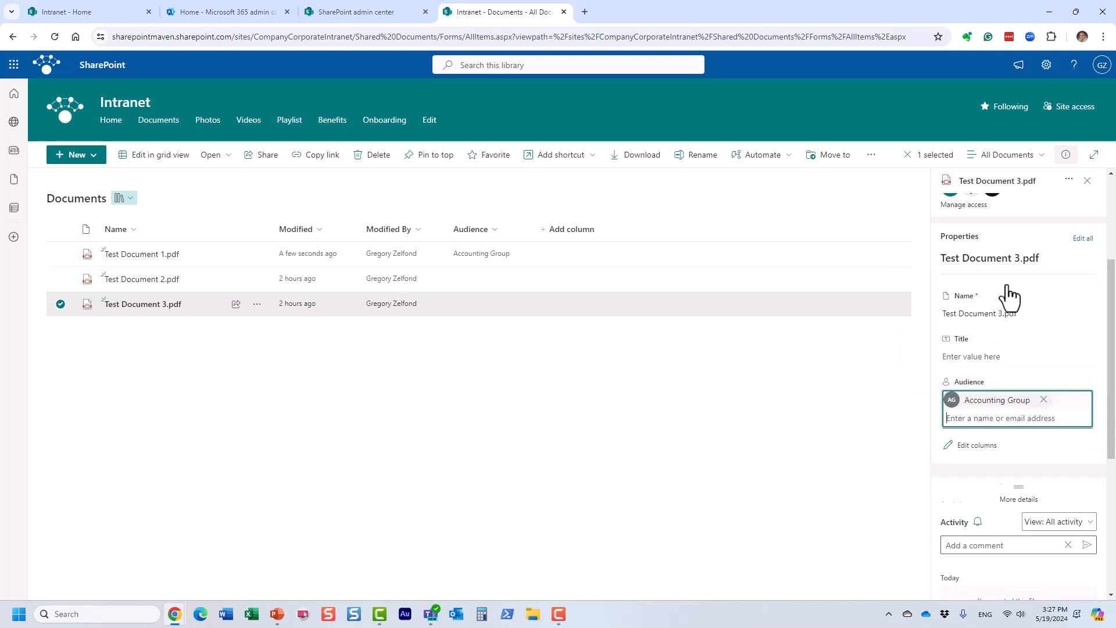
{"action": "left_click", "coordinate": [811, 427]}
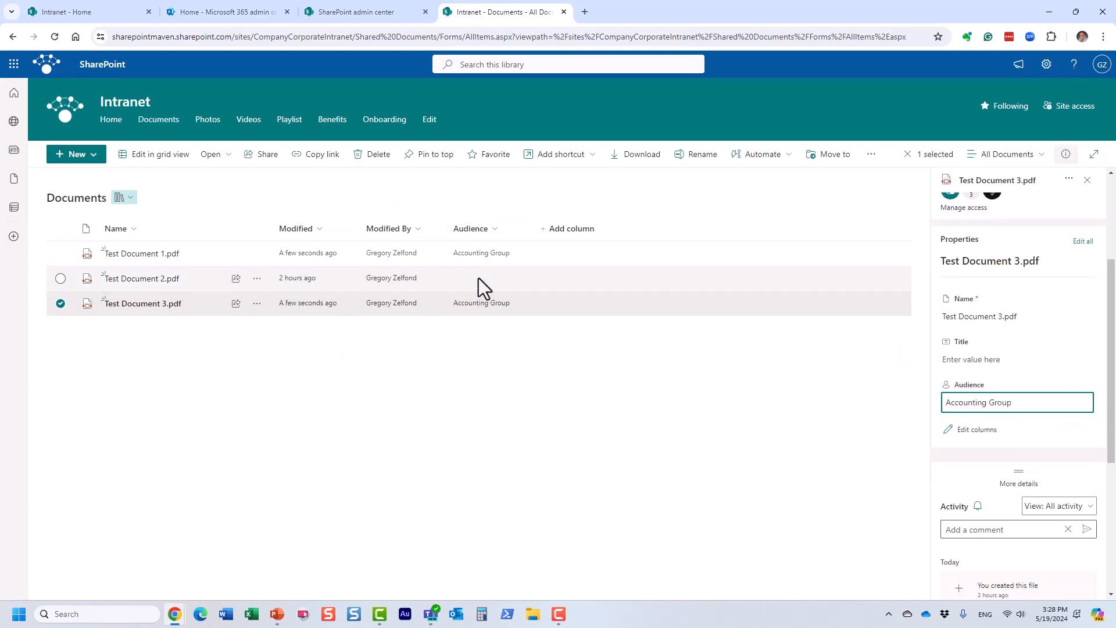
{"action": "left_click", "coordinate": [59, 304]}
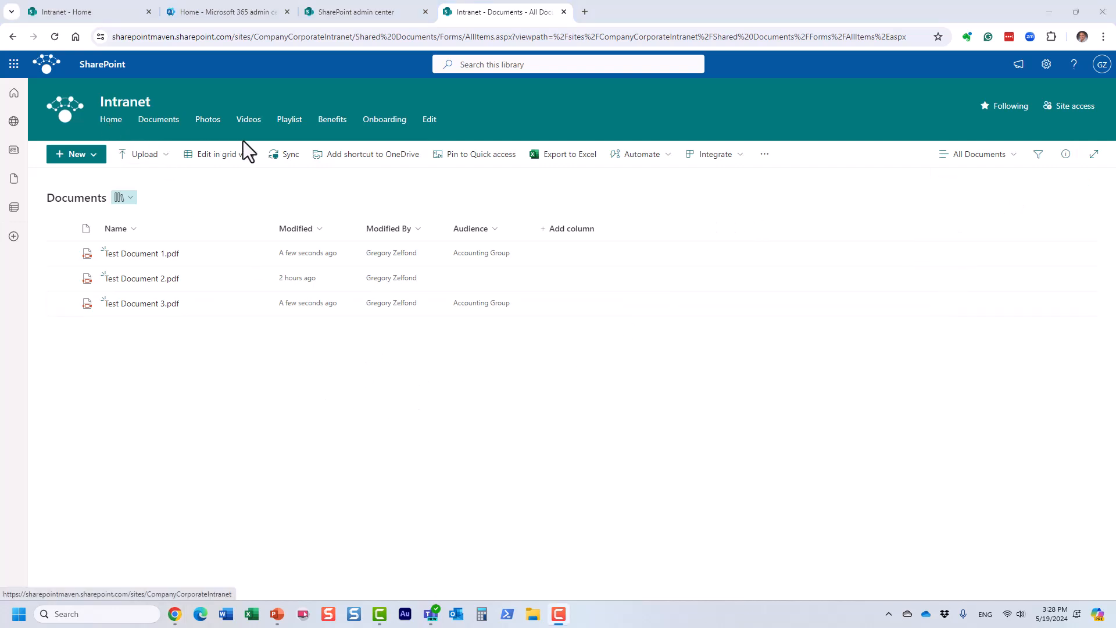
Return to the Intranet home page and open it for editing.
{"action": "left_click", "coordinate": [112, 121]}
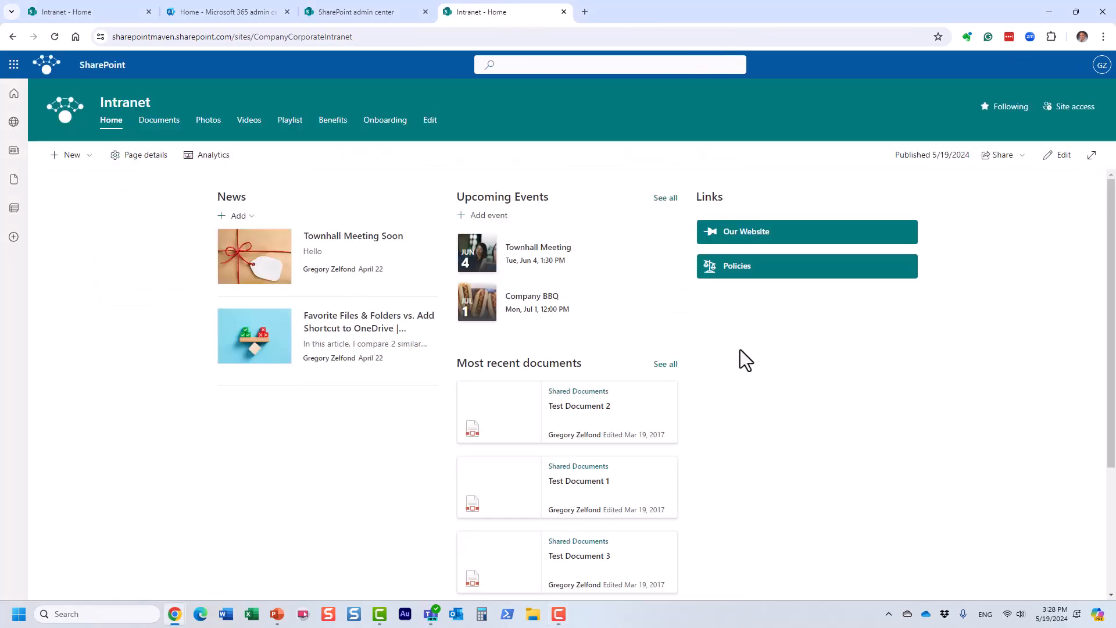
{"action": "left_click", "coordinate": [1057, 154]}
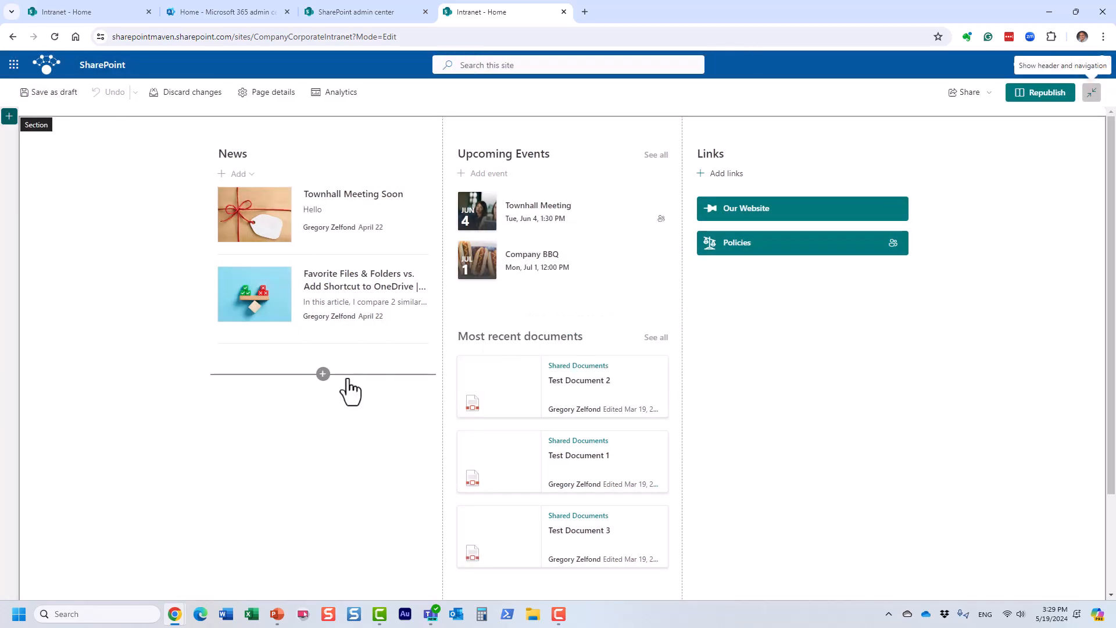
{"action": "left_click", "coordinate": [324, 374]}
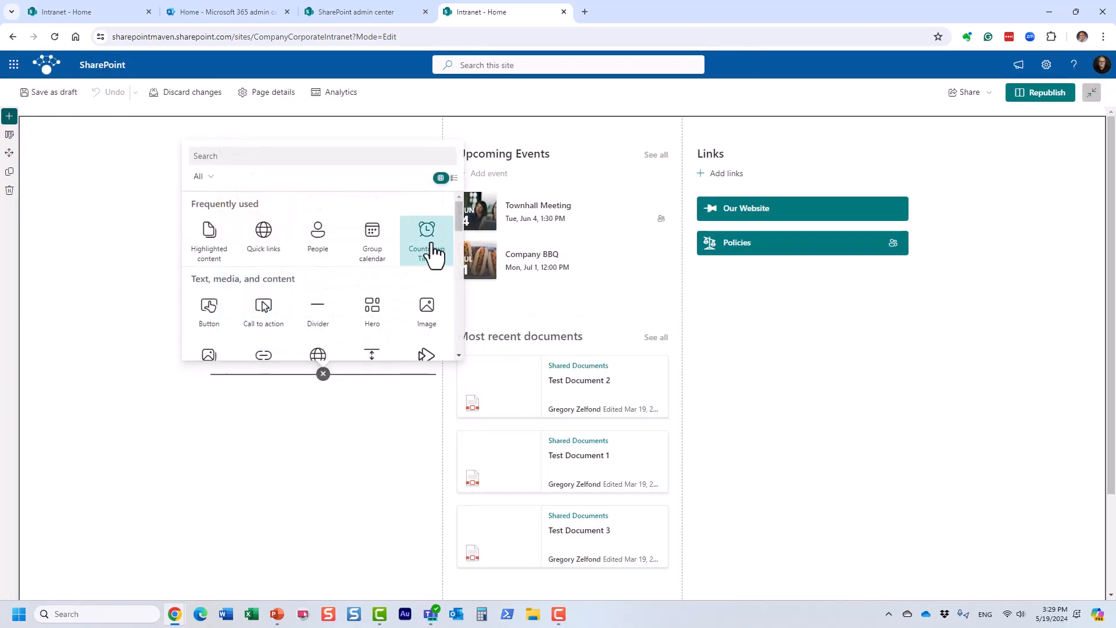
{"action": "mouse_move", "coordinate": [457, 221]}
{"action": "left_mouse_down"}
{"action": "mouse_move", "coordinate": [461, 340]}
{"action": "mouse_move", "coordinate": [472, 211]}
{"action": "left_mouse_up"}
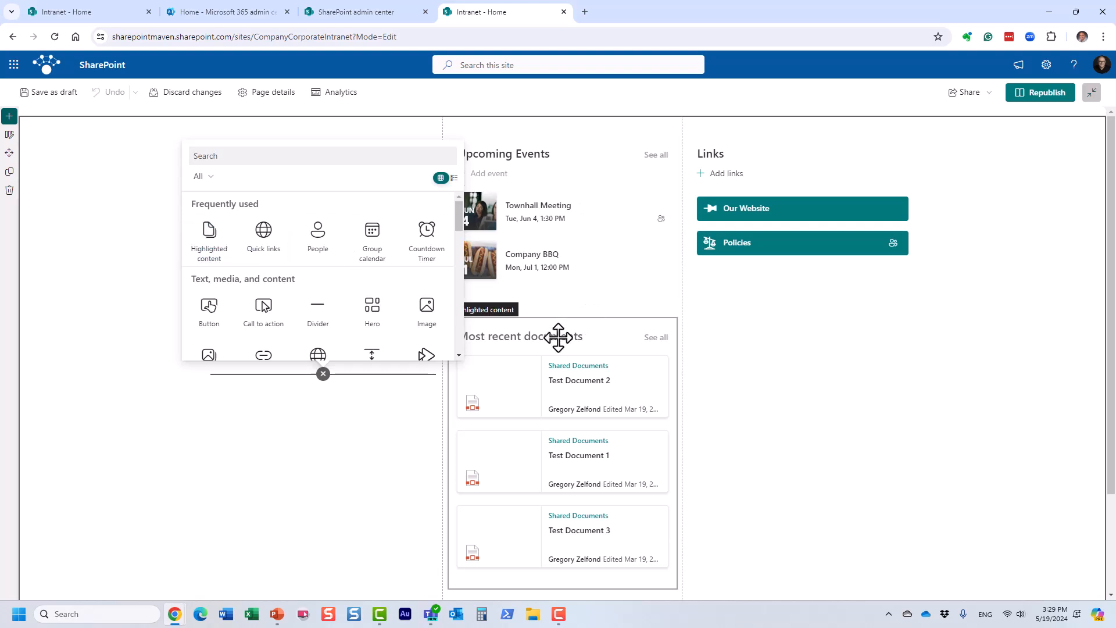
{"action": "left_click", "coordinate": [418, 441]}
Enable audience targeting on the Most recent documents Highlighted content web part and republish the home page.
{"action": "left_click", "coordinate": [489, 328]}
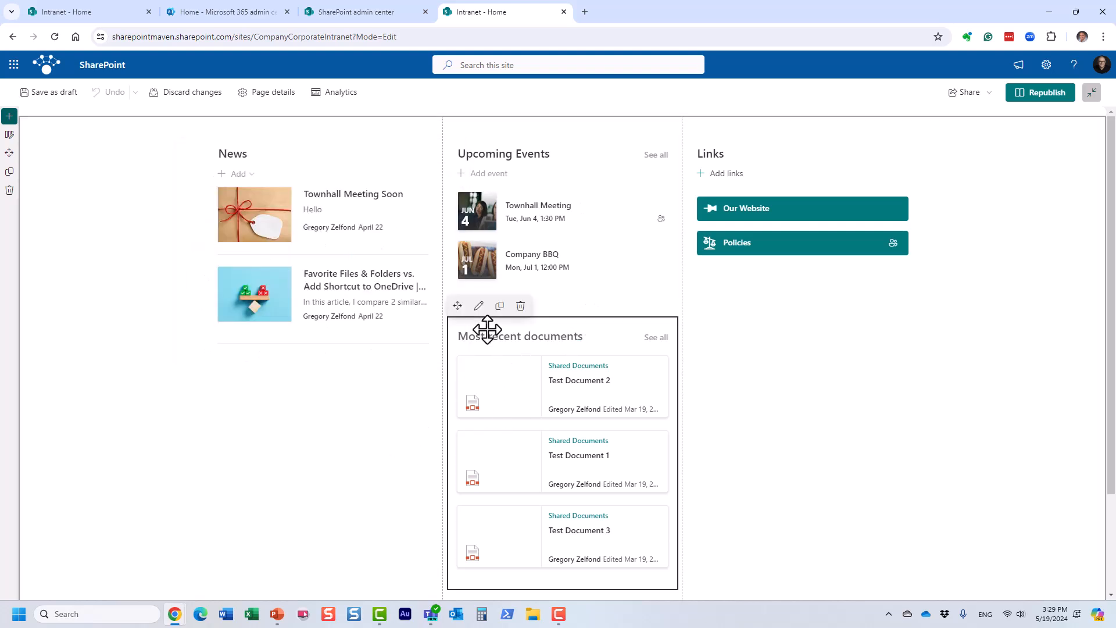
{"action": "left_click", "coordinate": [480, 307]}
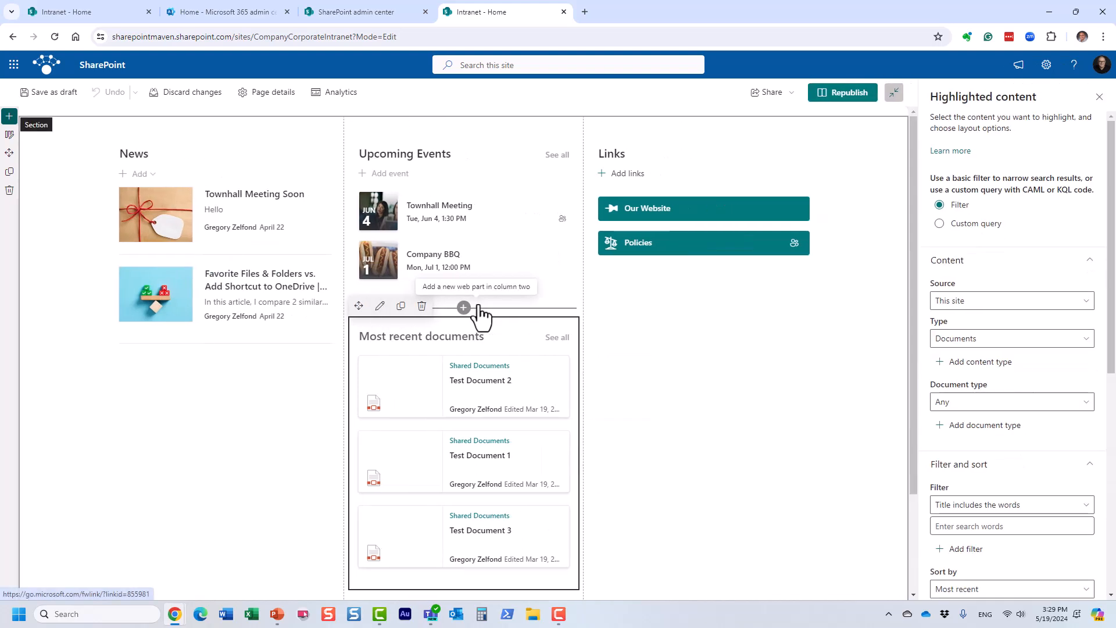
{"action": "scroll", "coordinate": [996, 299], "scroll_direction": "down", "scroll_amount": 5}
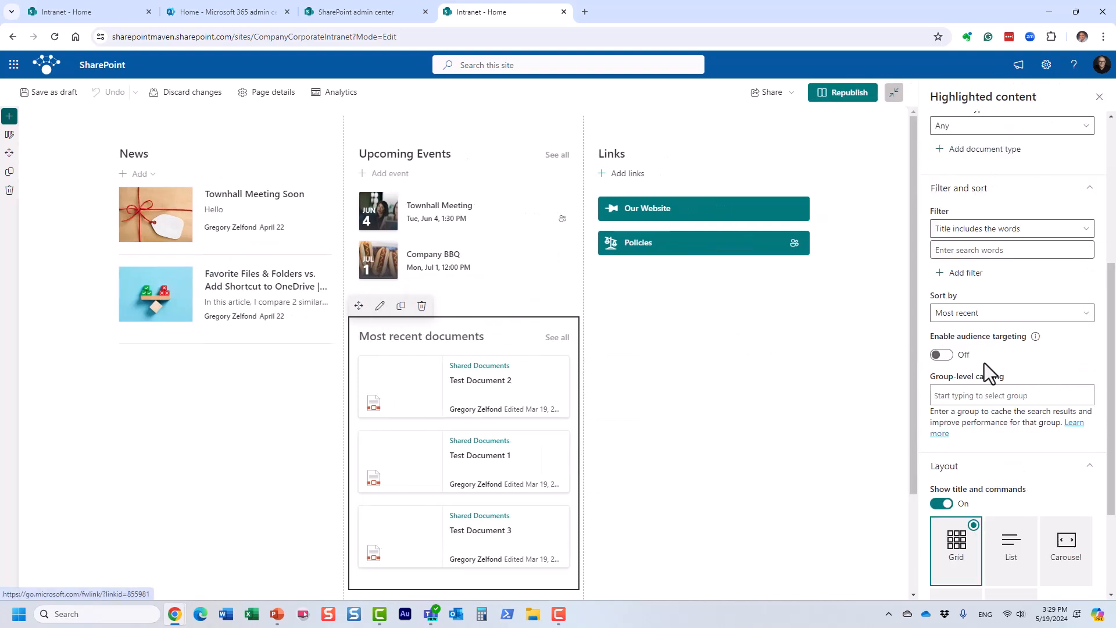
{"action": "left_click", "coordinate": [940, 355]}
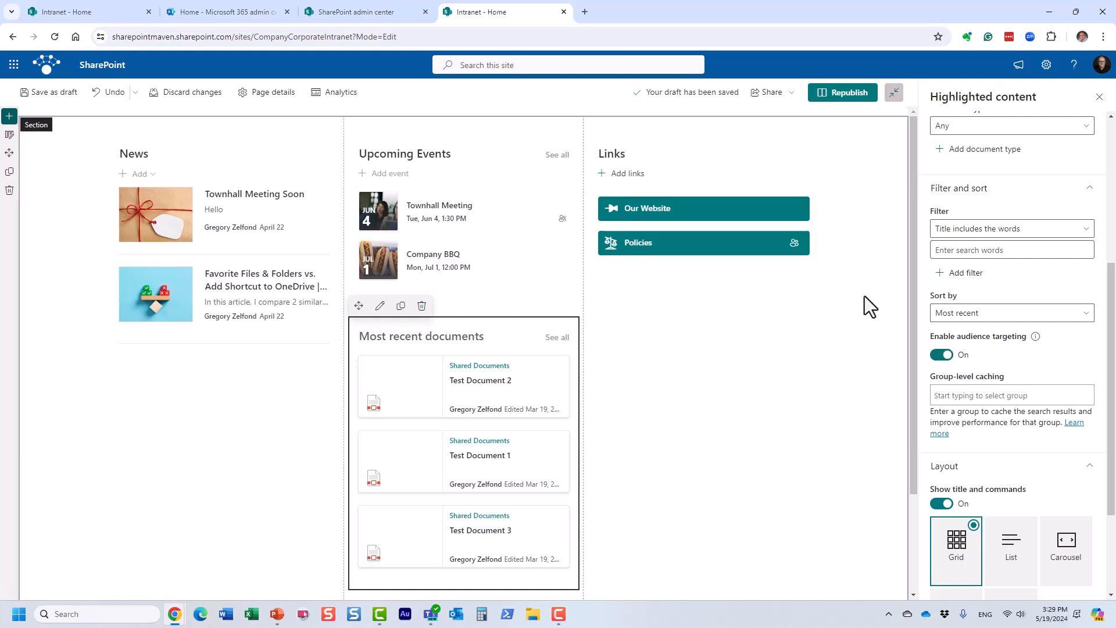
{"action": "left_click", "coordinate": [860, 99]}
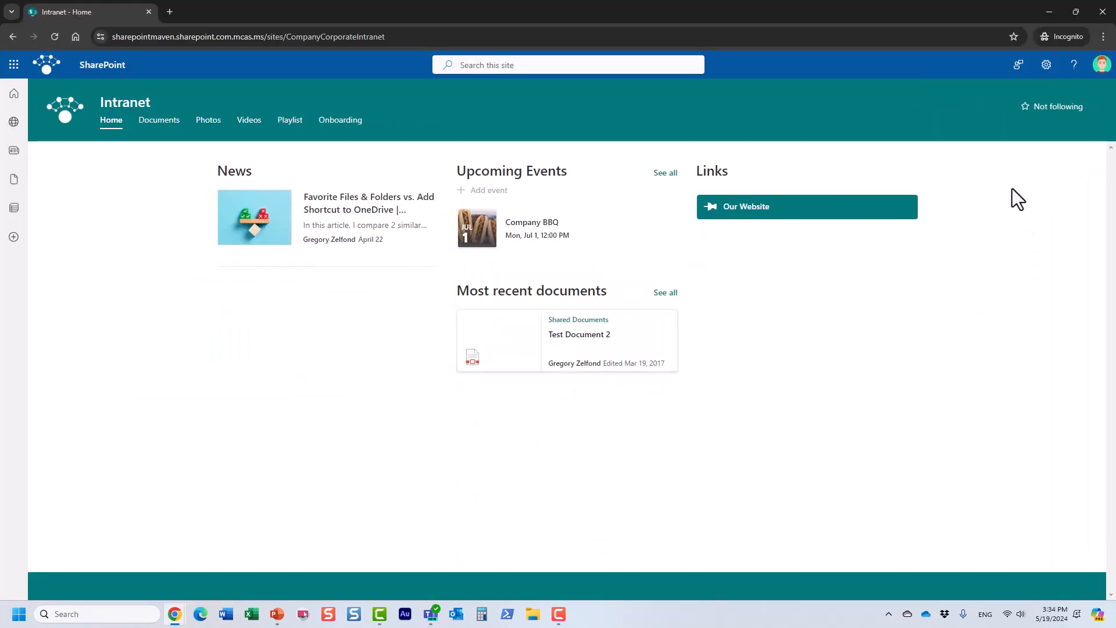
In the other user's browser window, check the signed-in account and compare the Documents library with the home page's Most recent documents.
{"action": "left_click", "coordinate": [1101, 81]}
{"action": "left_click", "coordinate": [880, 115]}
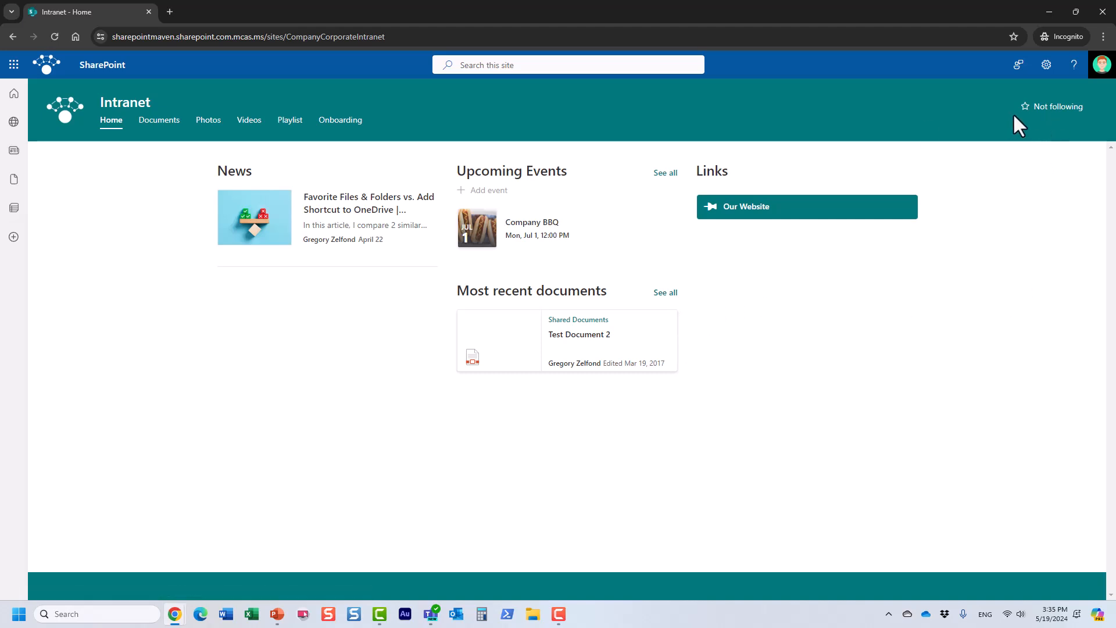
{"action": "left_click", "coordinate": [162, 122]}
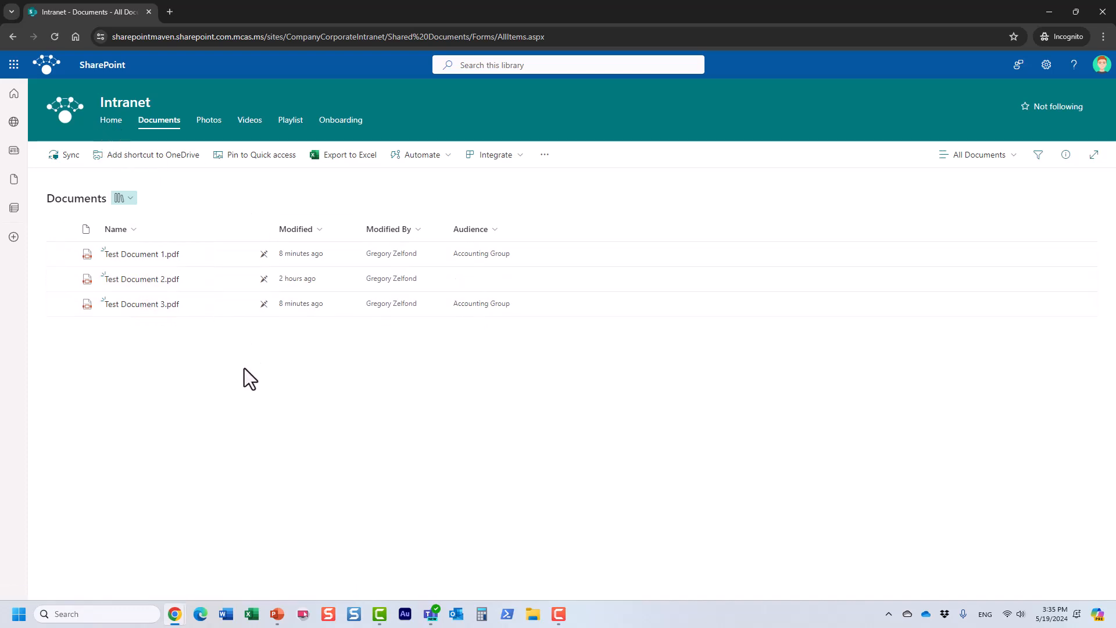
{"action": "left_click", "coordinate": [111, 122]}
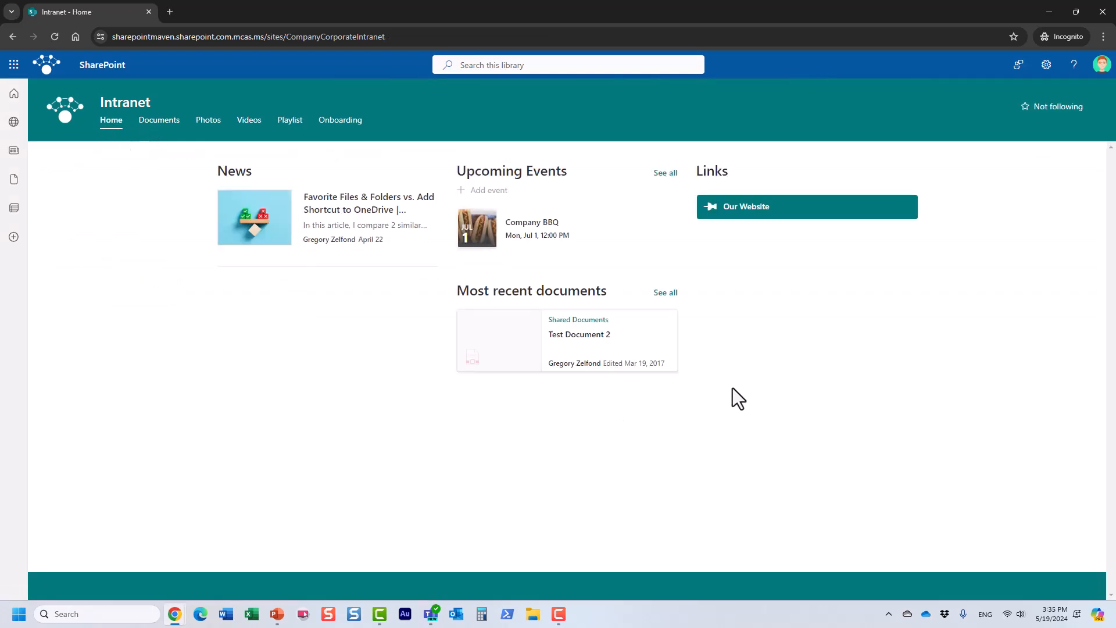